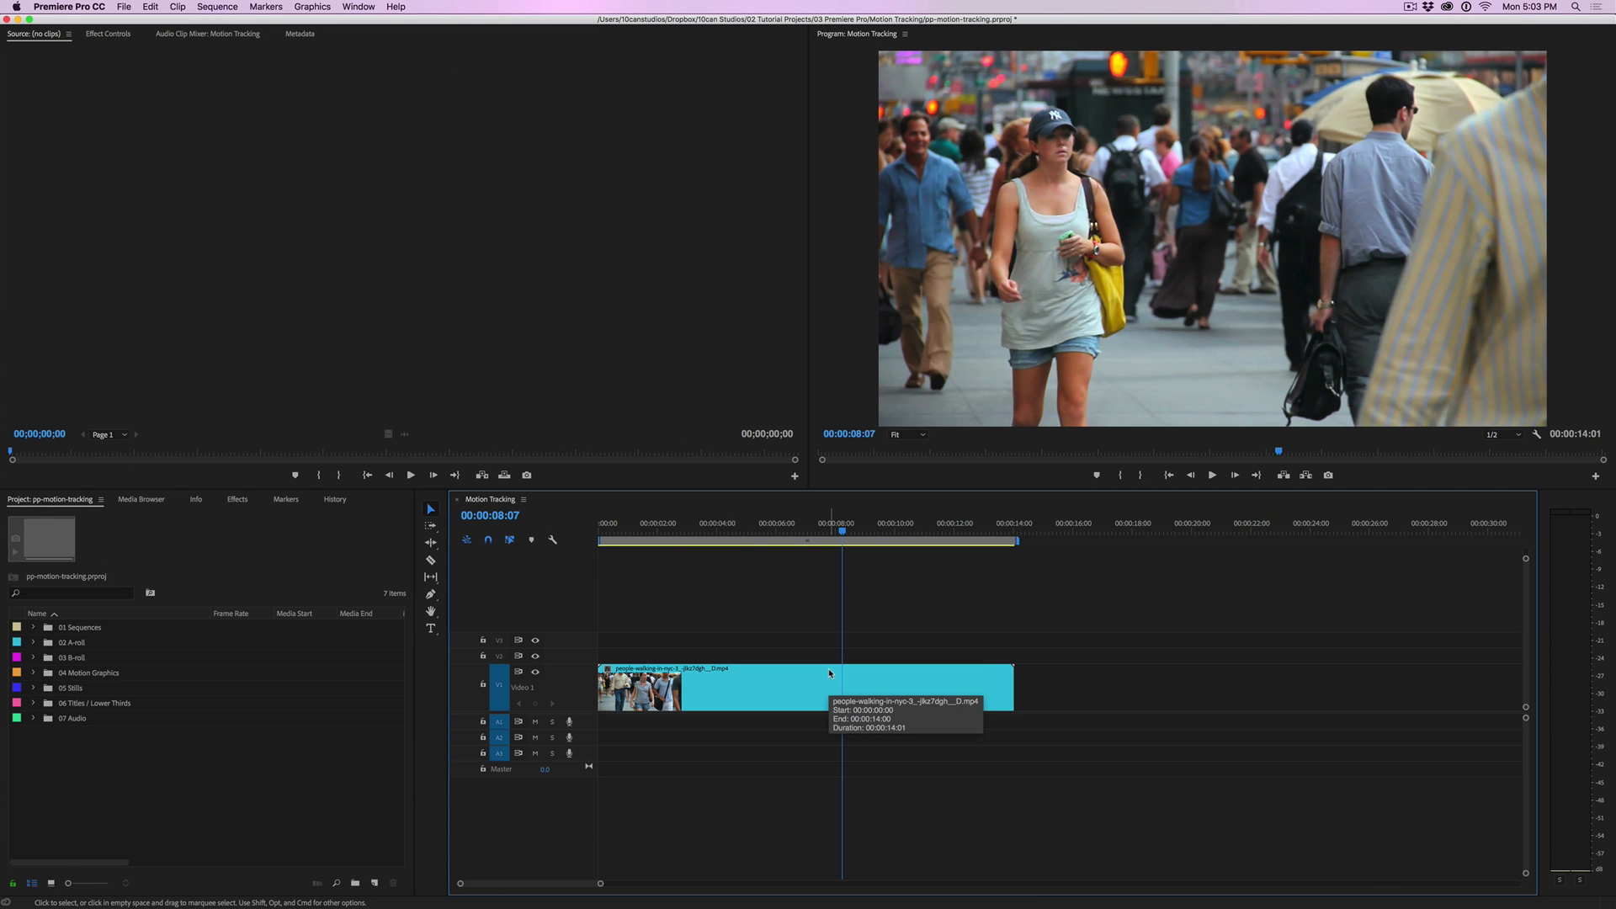
Scrub through the street footage in the sequence to examine how the woman in the cap moves through the shot
{"action": "left_click_drag", "start_coordinate": [798, 531], "coordinate": [920, 543]}
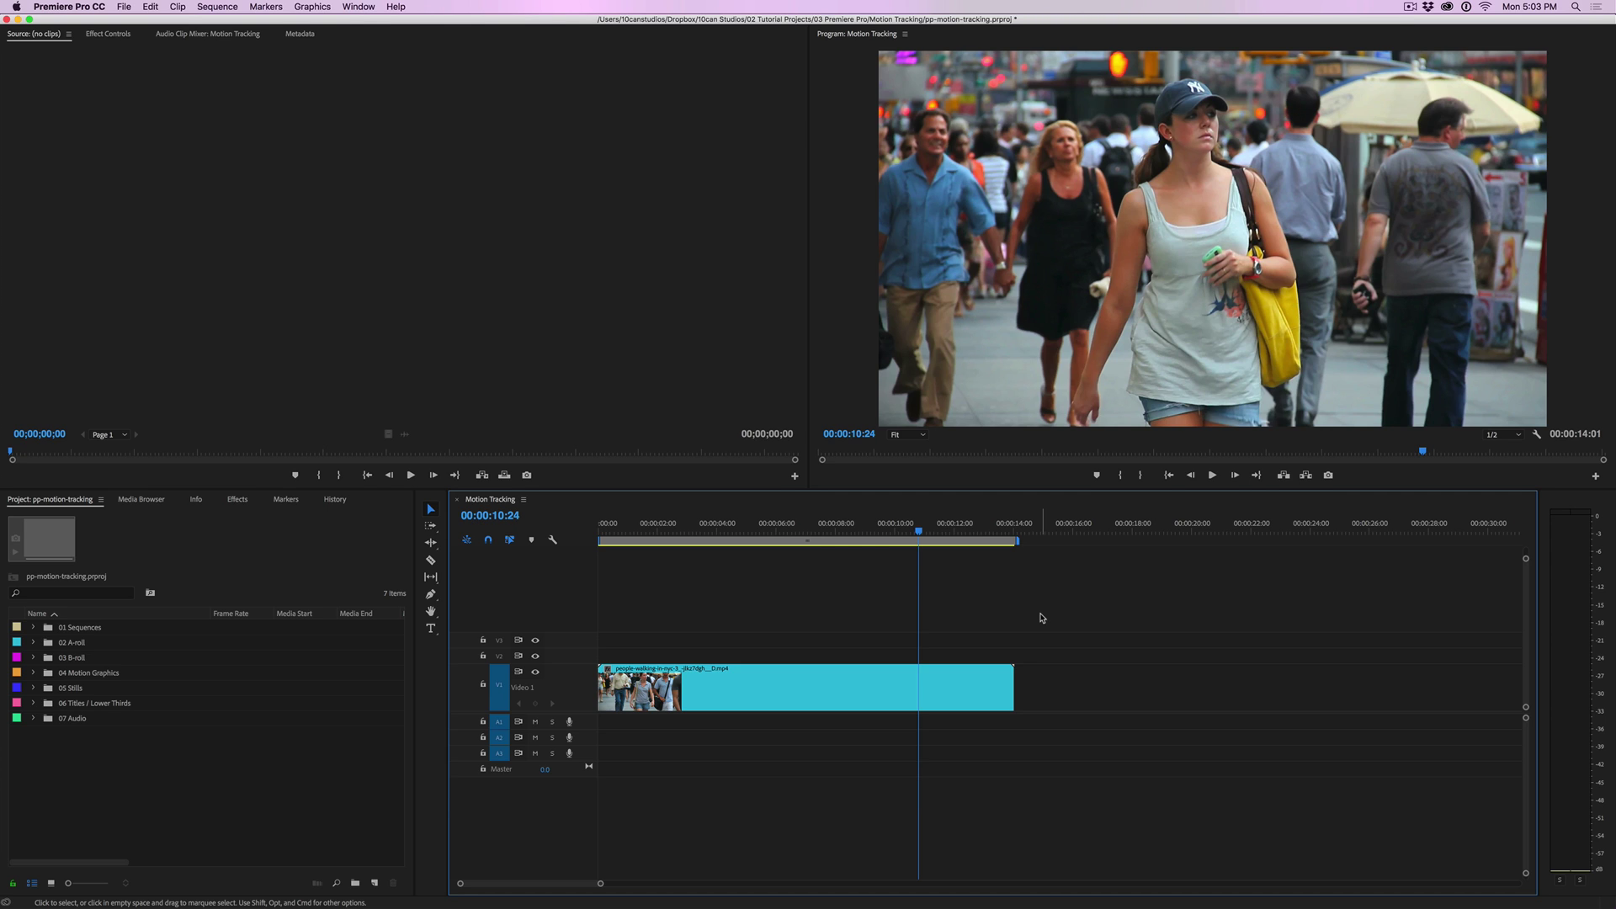
{"action": "left_click_drag", "start_coordinate": [917, 541], "coordinate": [815, 564]}
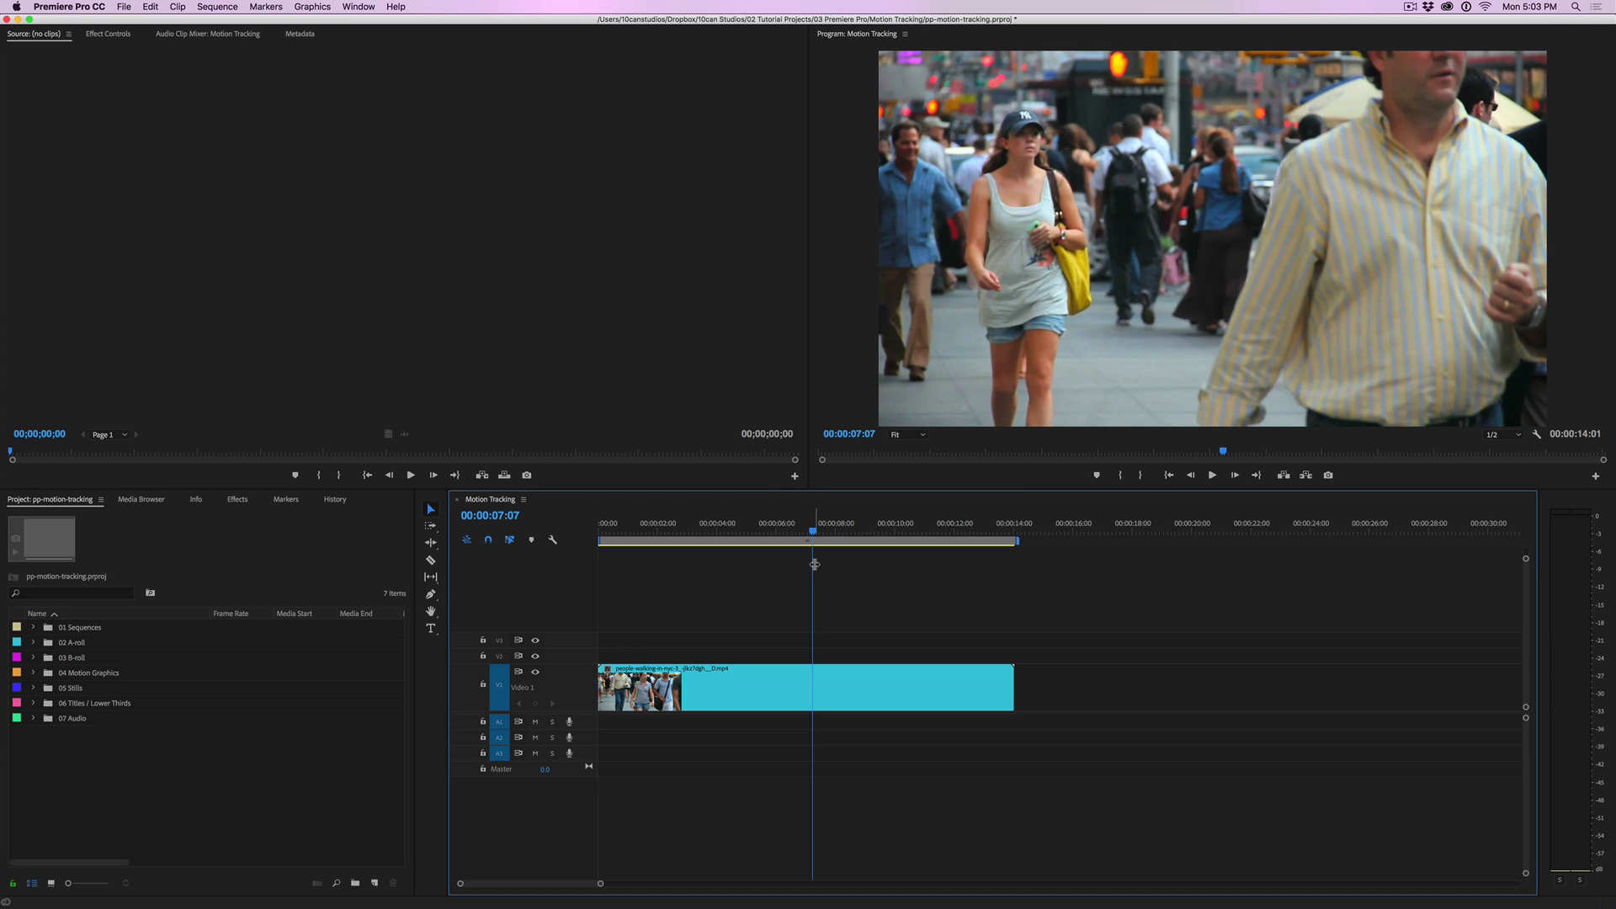
{"action": "left_click_drag", "start_coordinate": [815, 564], "coordinate": [663, 591]}
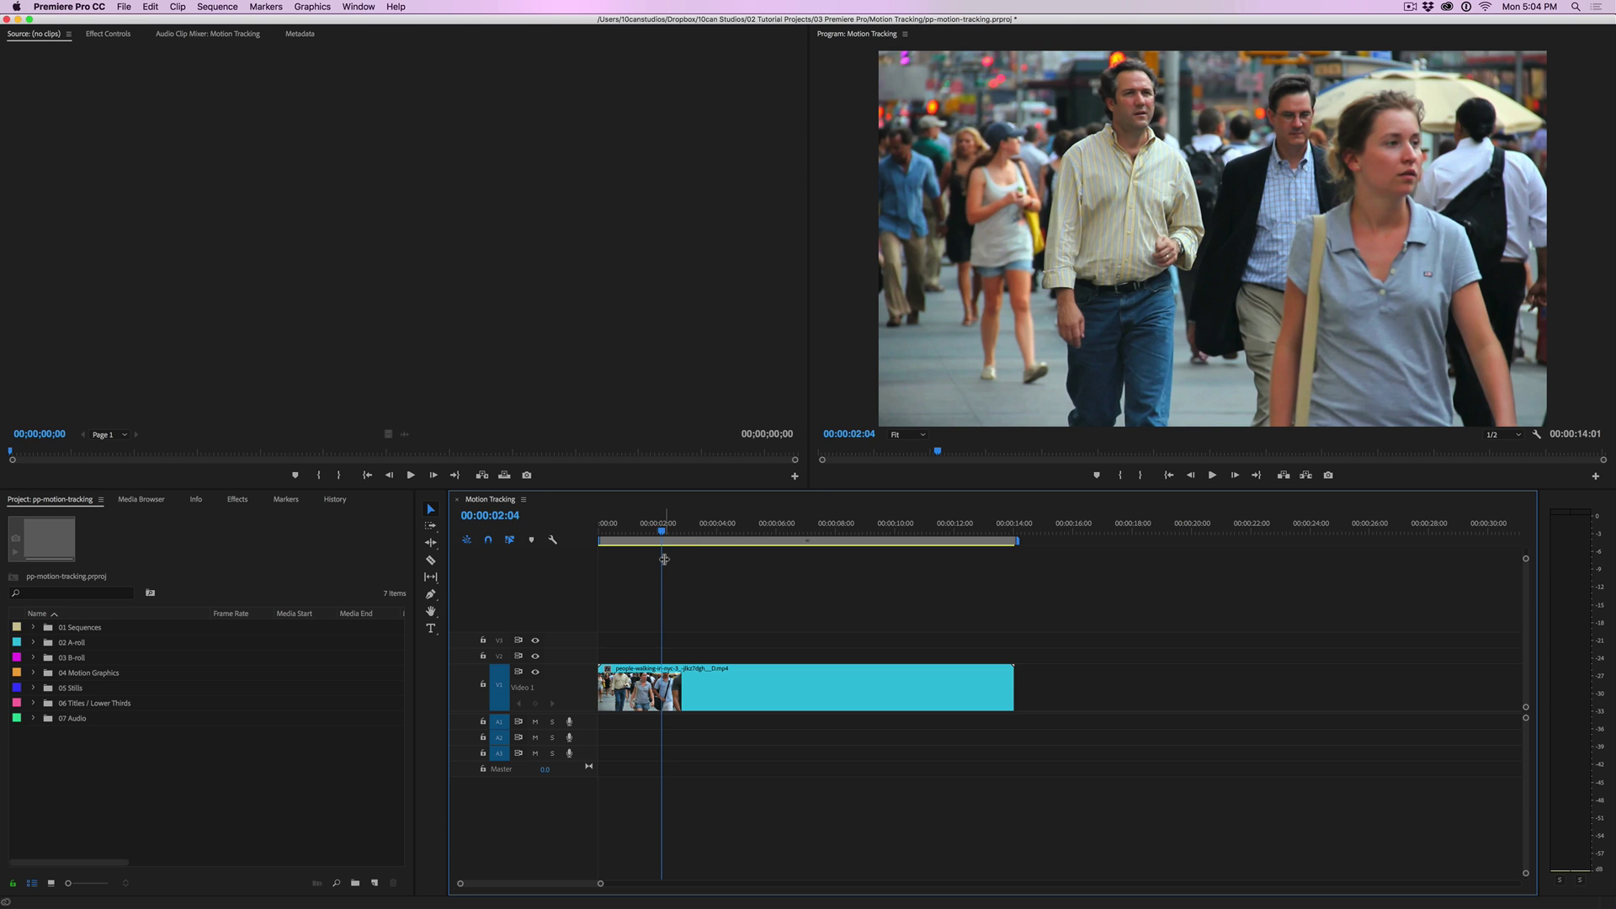
{"action": "left_click_drag", "start_coordinate": [665, 533], "coordinate": [680, 537]}
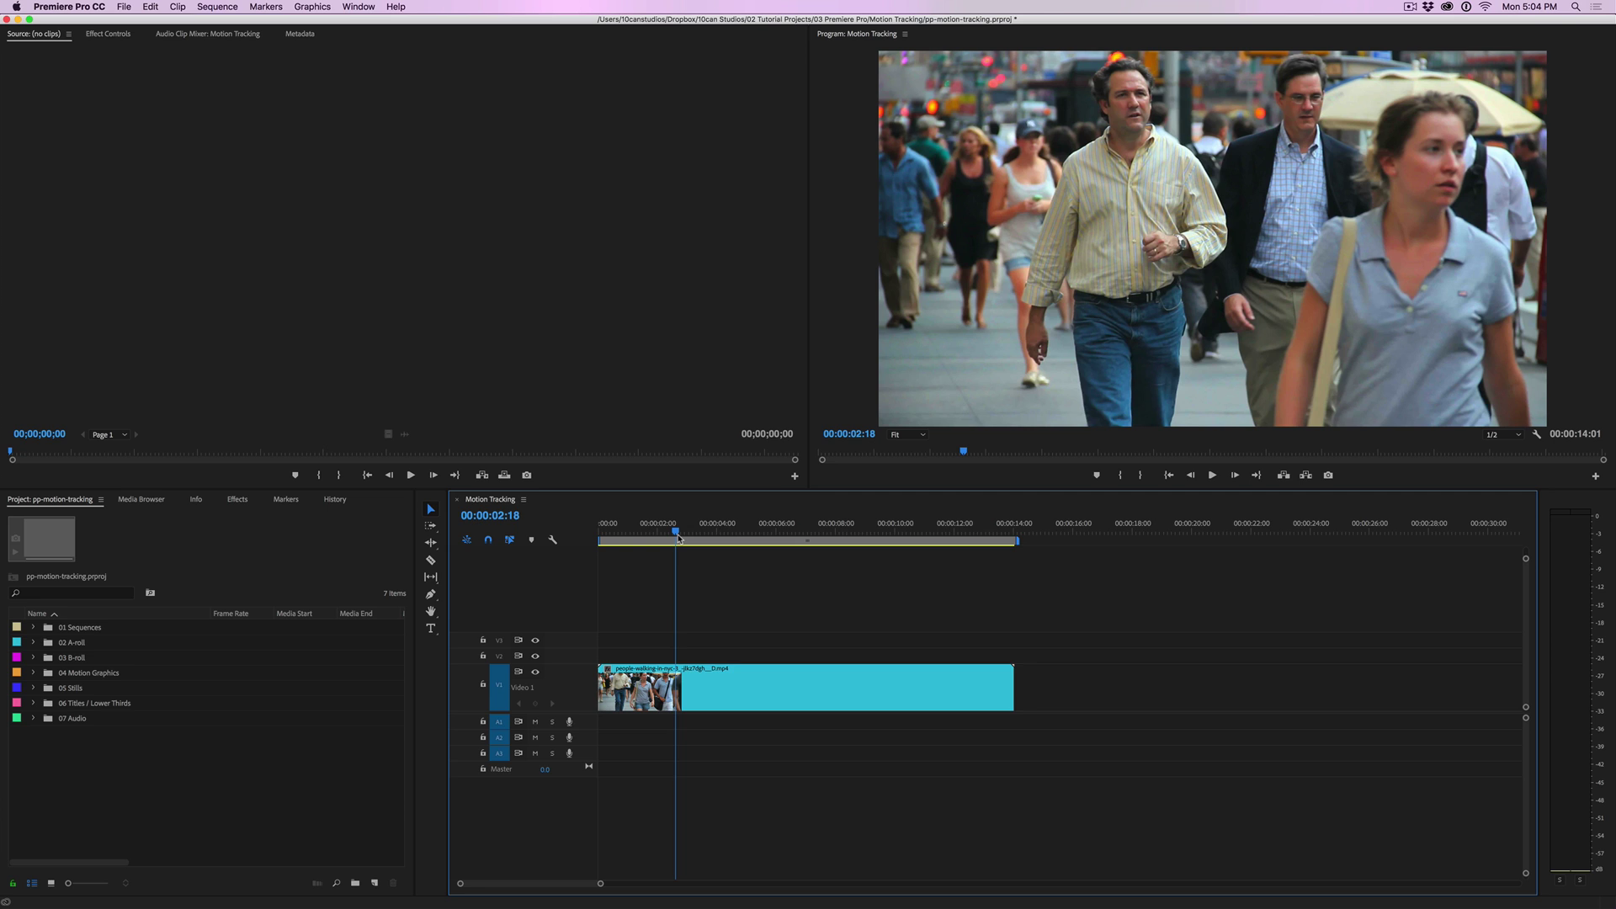
Find the Gaussian Blur video effect by searching for "blur" and apply it to the people-walking clip
{"action": "left_click", "coordinate": [733, 693]}
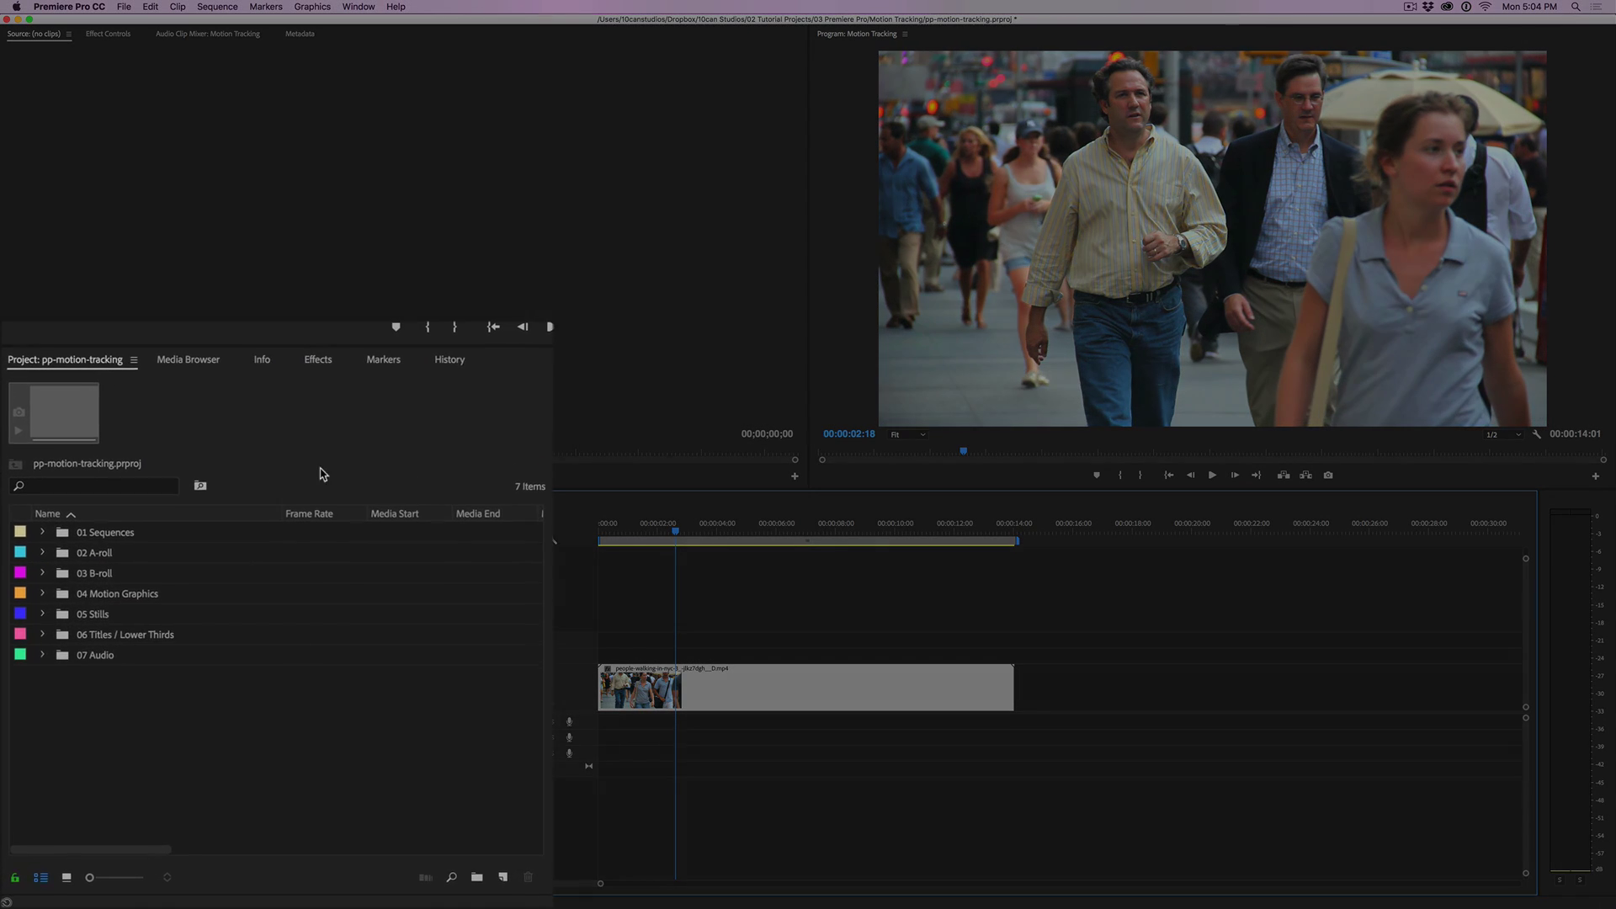
{"action": "left_click", "coordinate": [238, 499]}
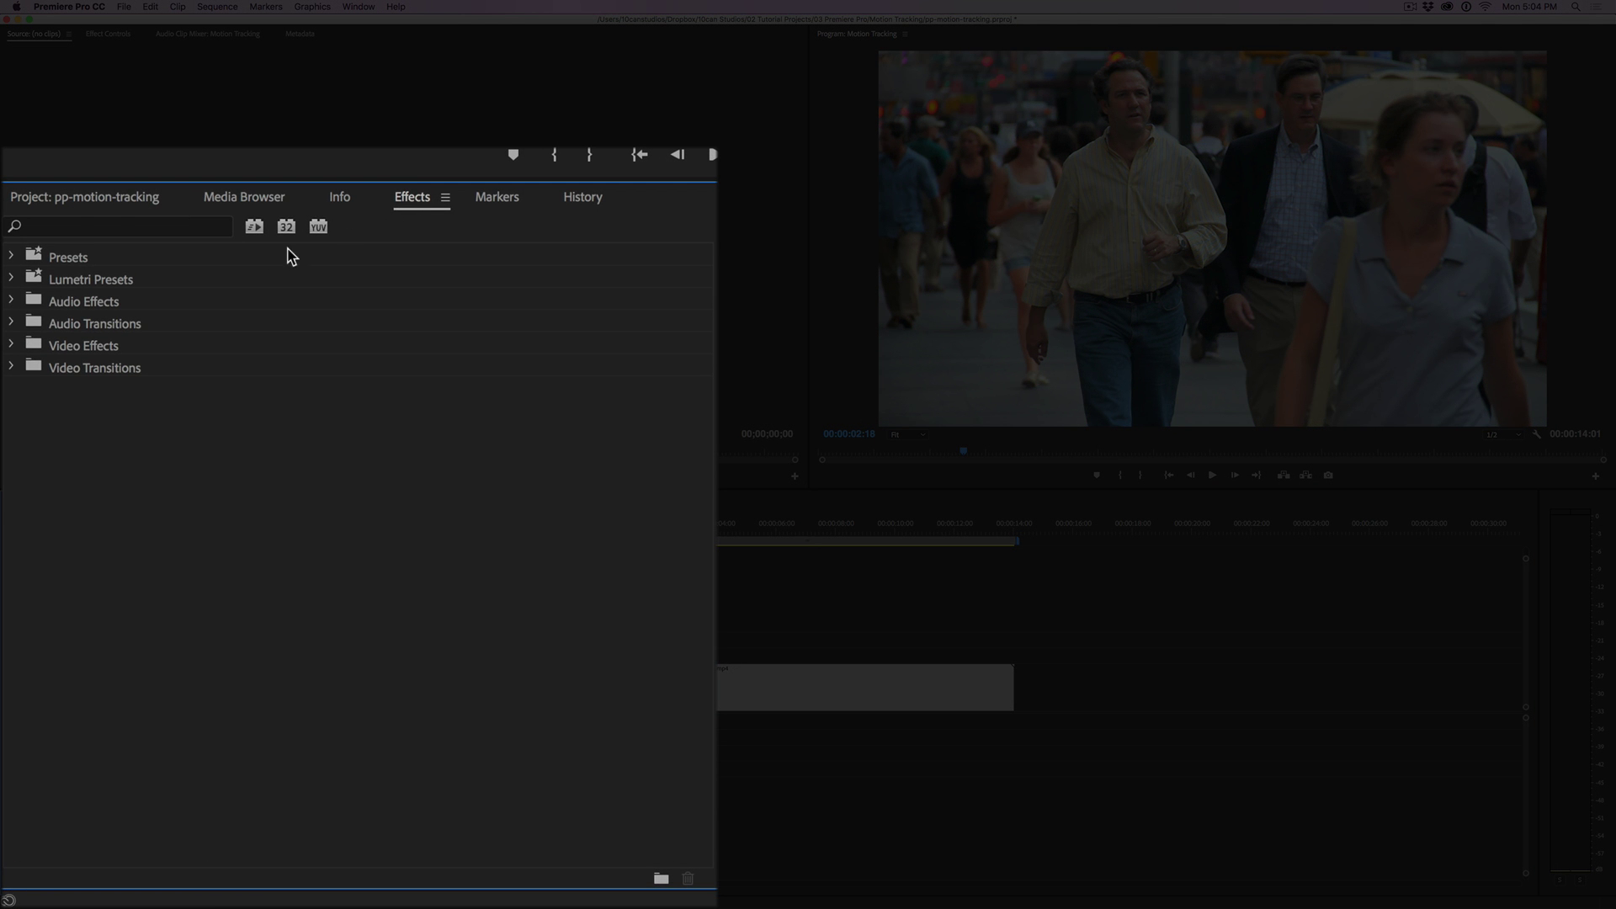
{"action": "left_click", "coordinate": [67, 231]}
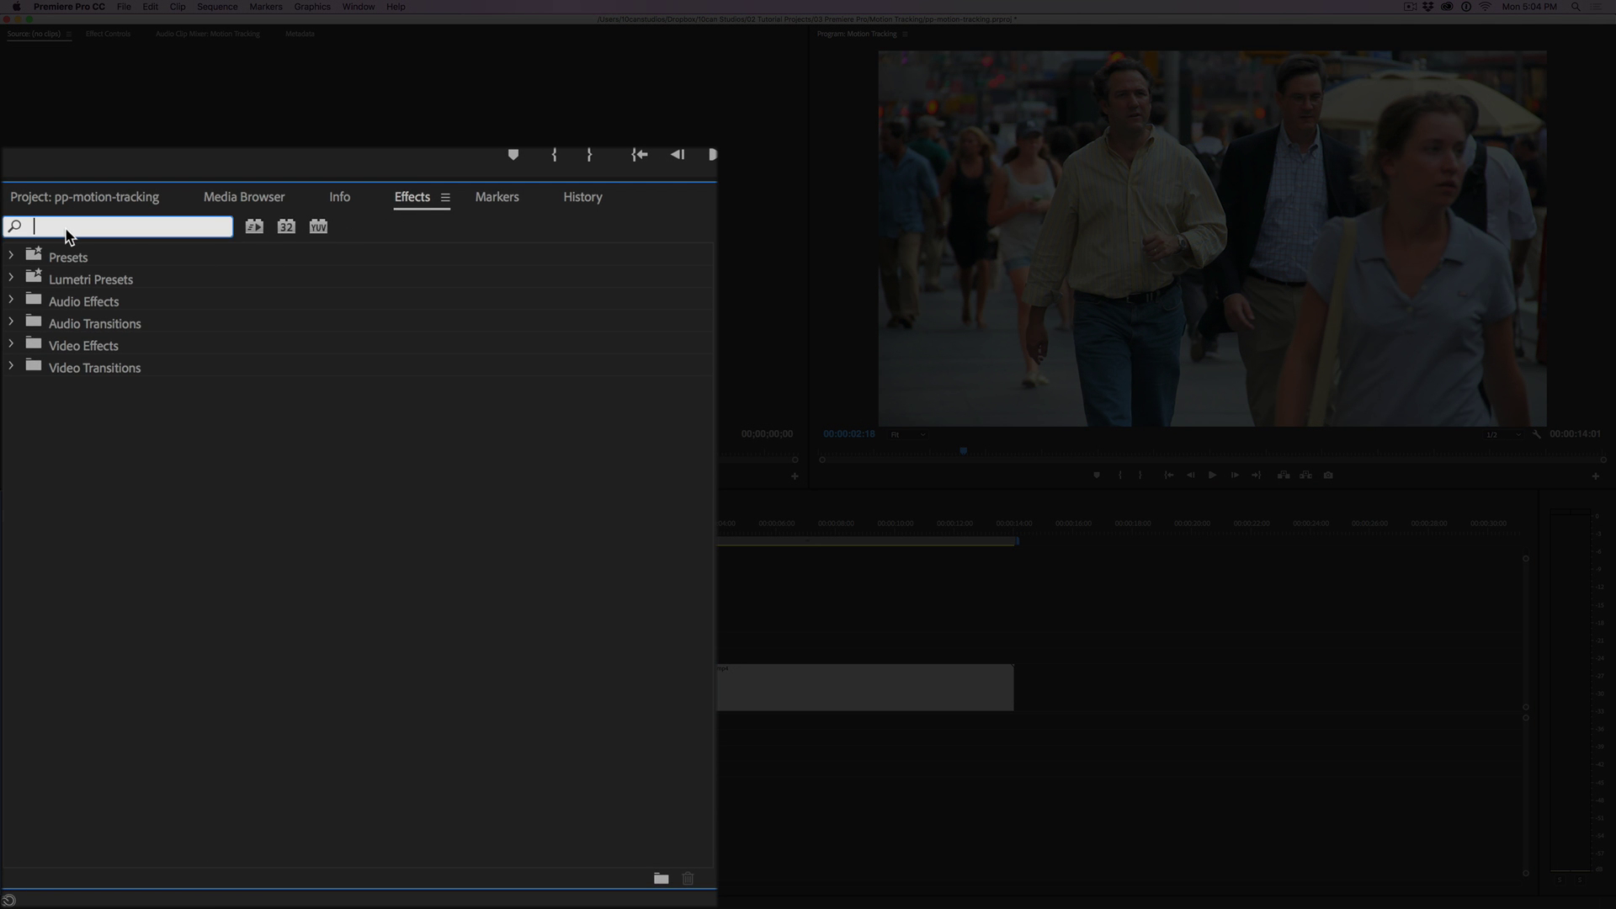
{"action": "type", "text": "blur"}
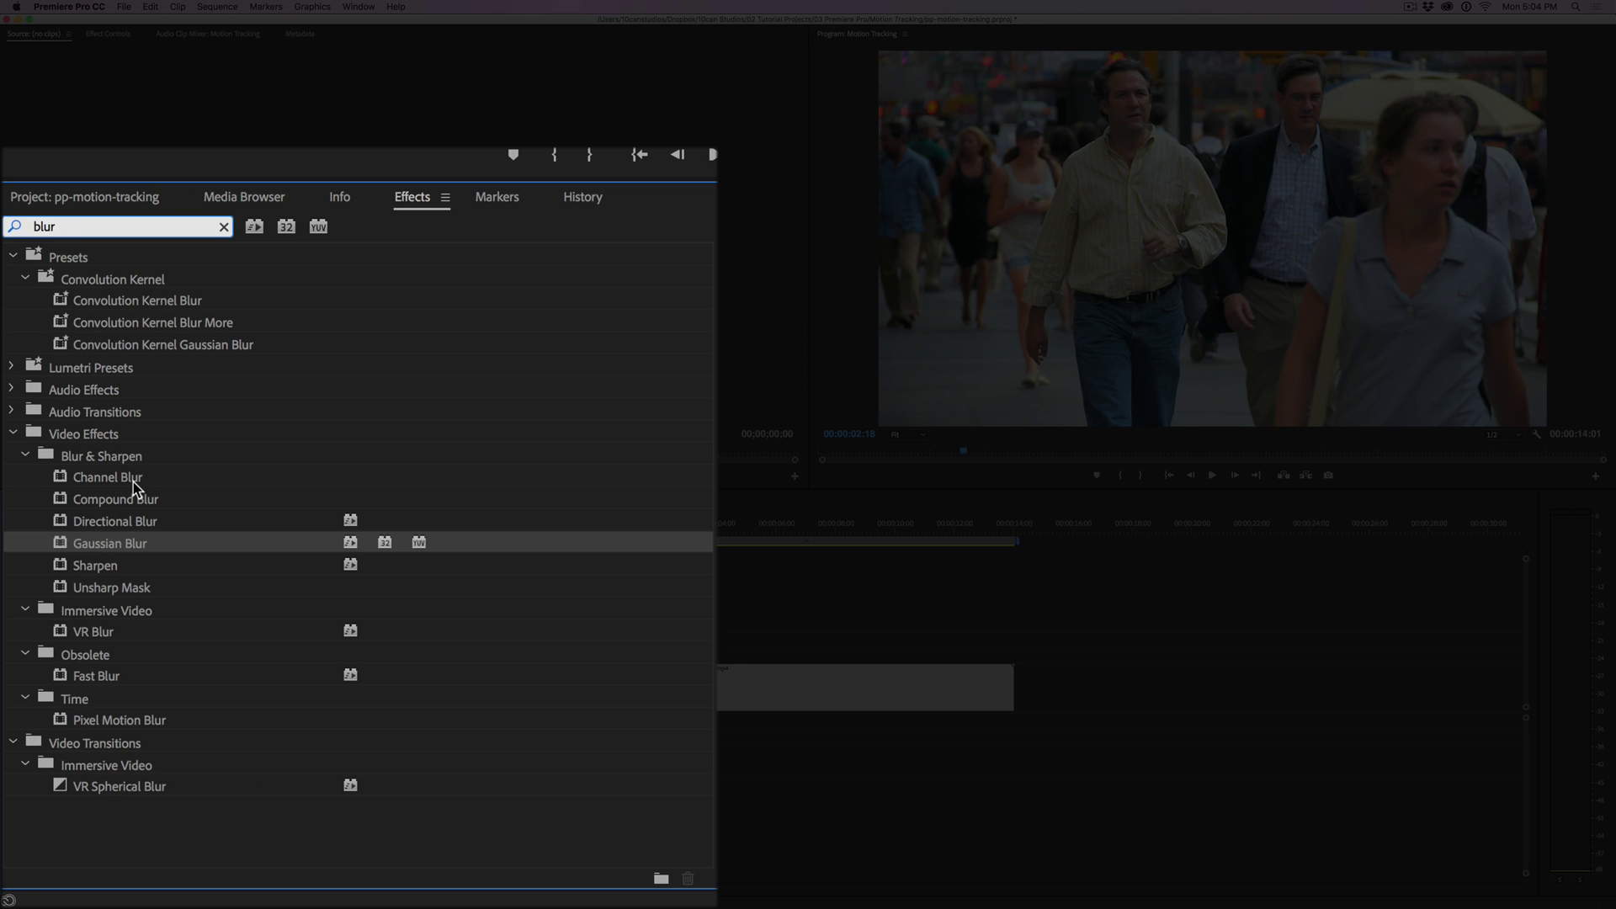
{"action": "left_click_drag", "start_coordinate": [144, 551], "coordinate": [723, 683]}
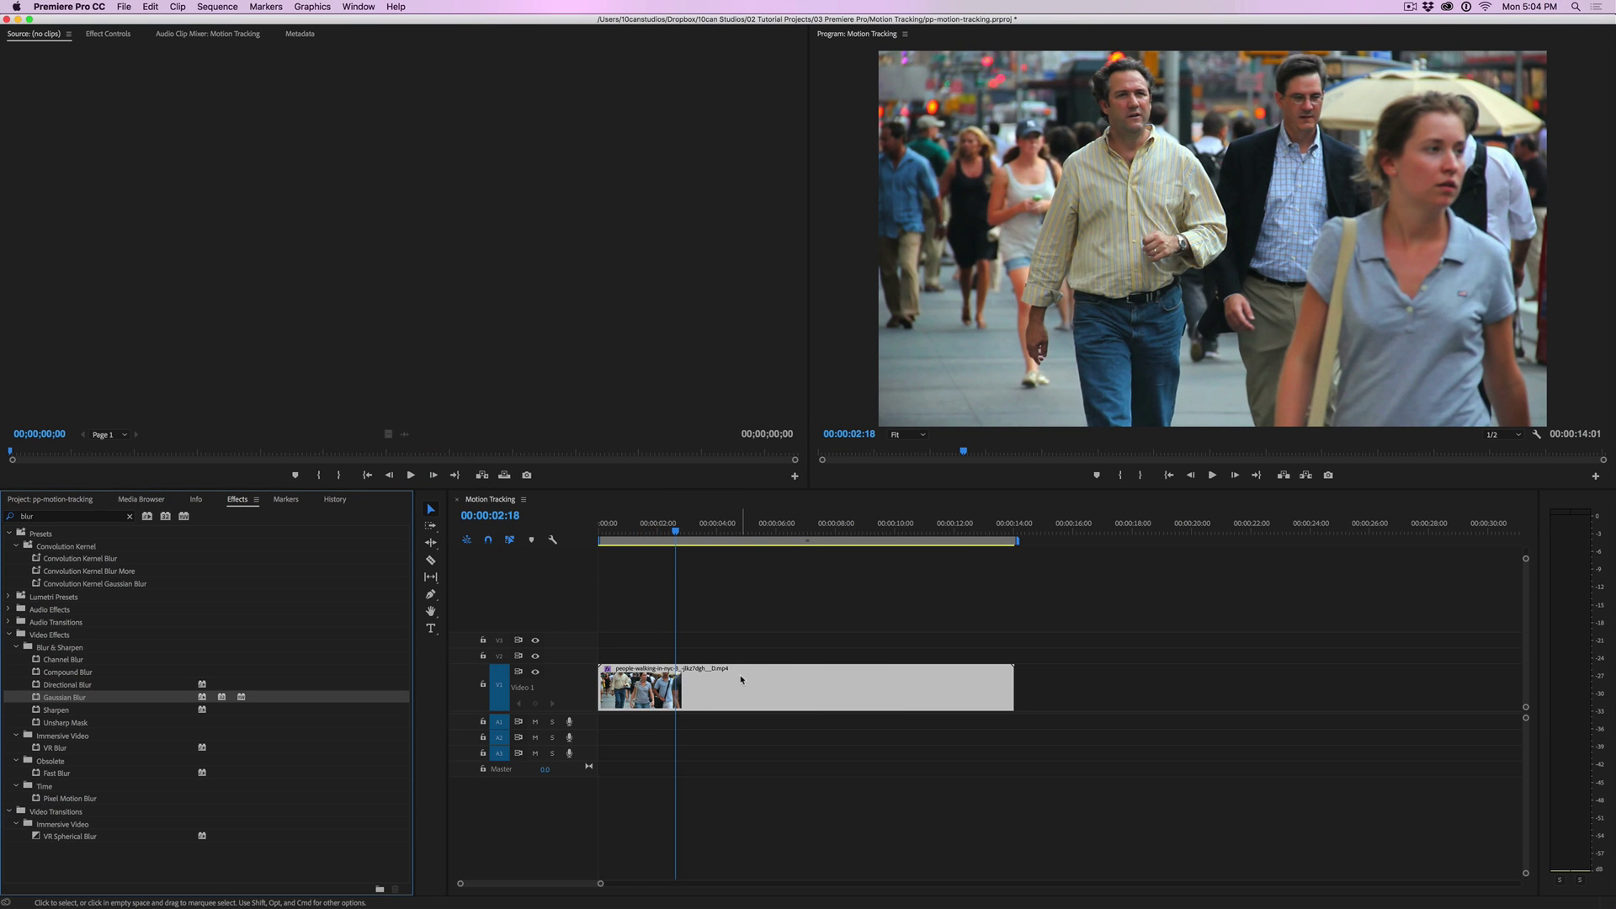
Set the clip's Gaussian Blur Blurriness to 95 and add an ellipse mask to the effect
{"action": "left_click", "coordinate": [741, 680]}
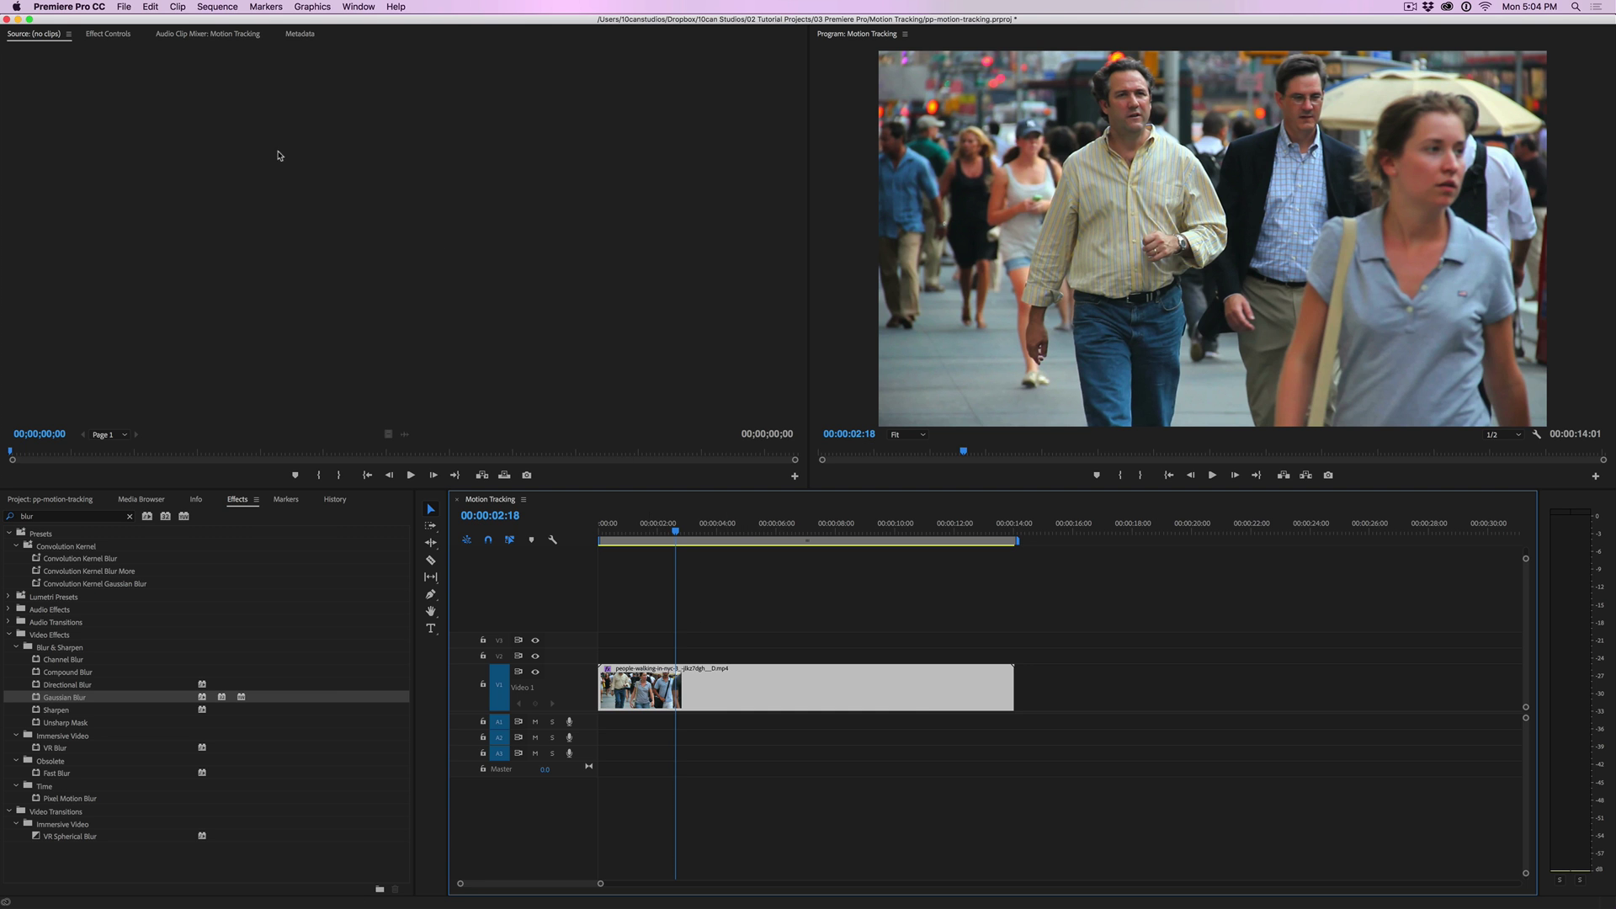
{"action": "left_click", "coordinate": [118, 35]}
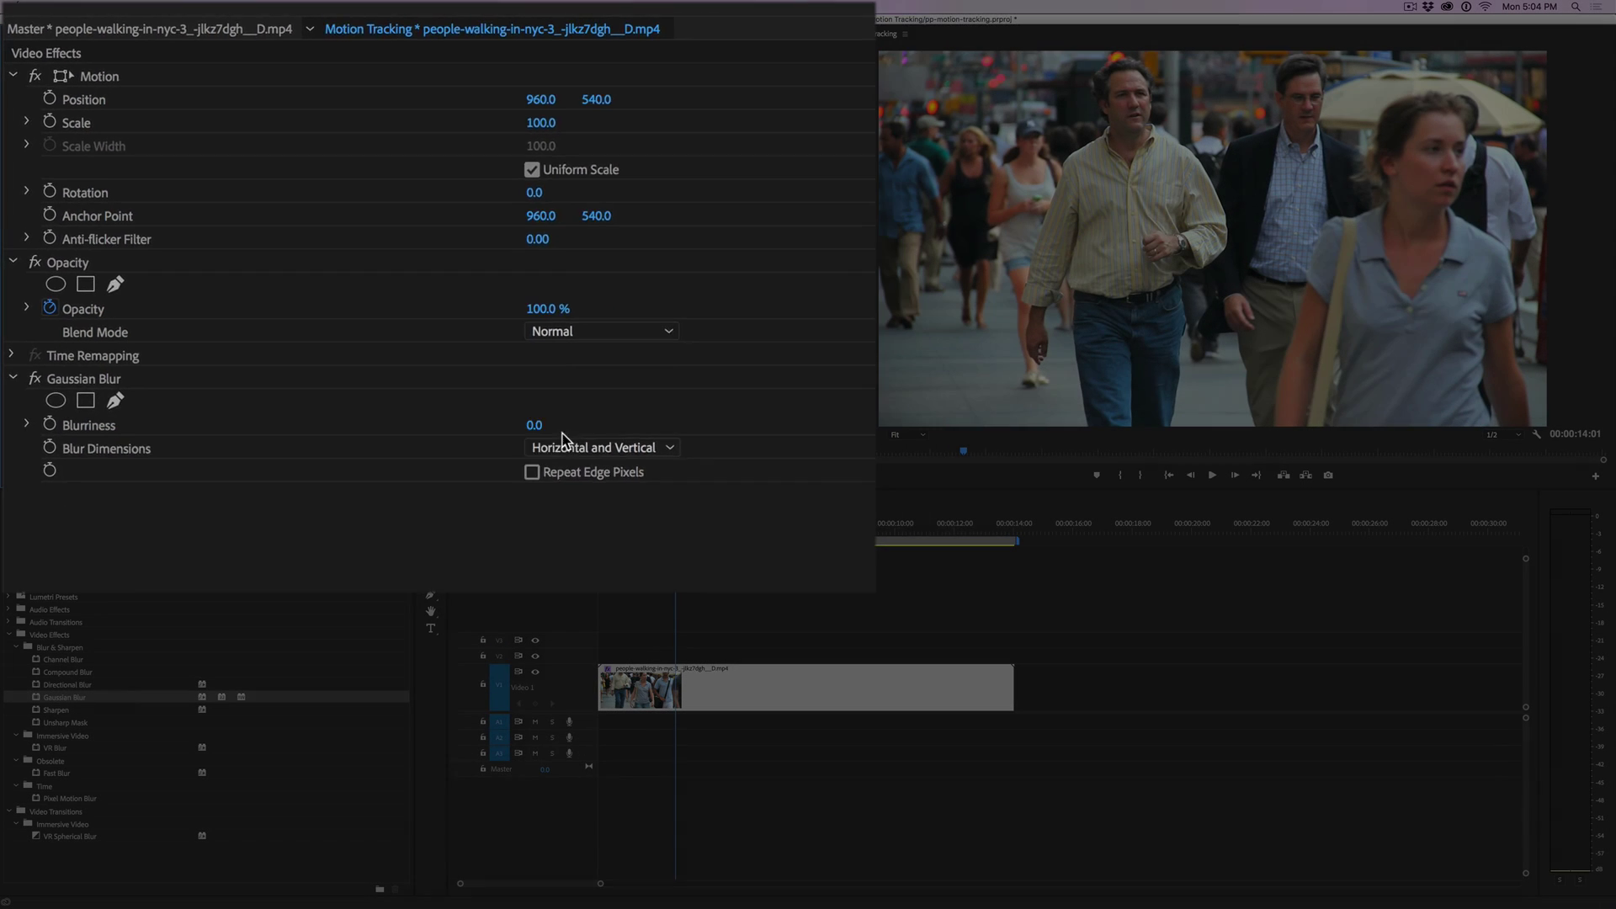
{"action": "left_click_drag", "start_coordinate": [305, 284], "coordinate": [378, 284]}
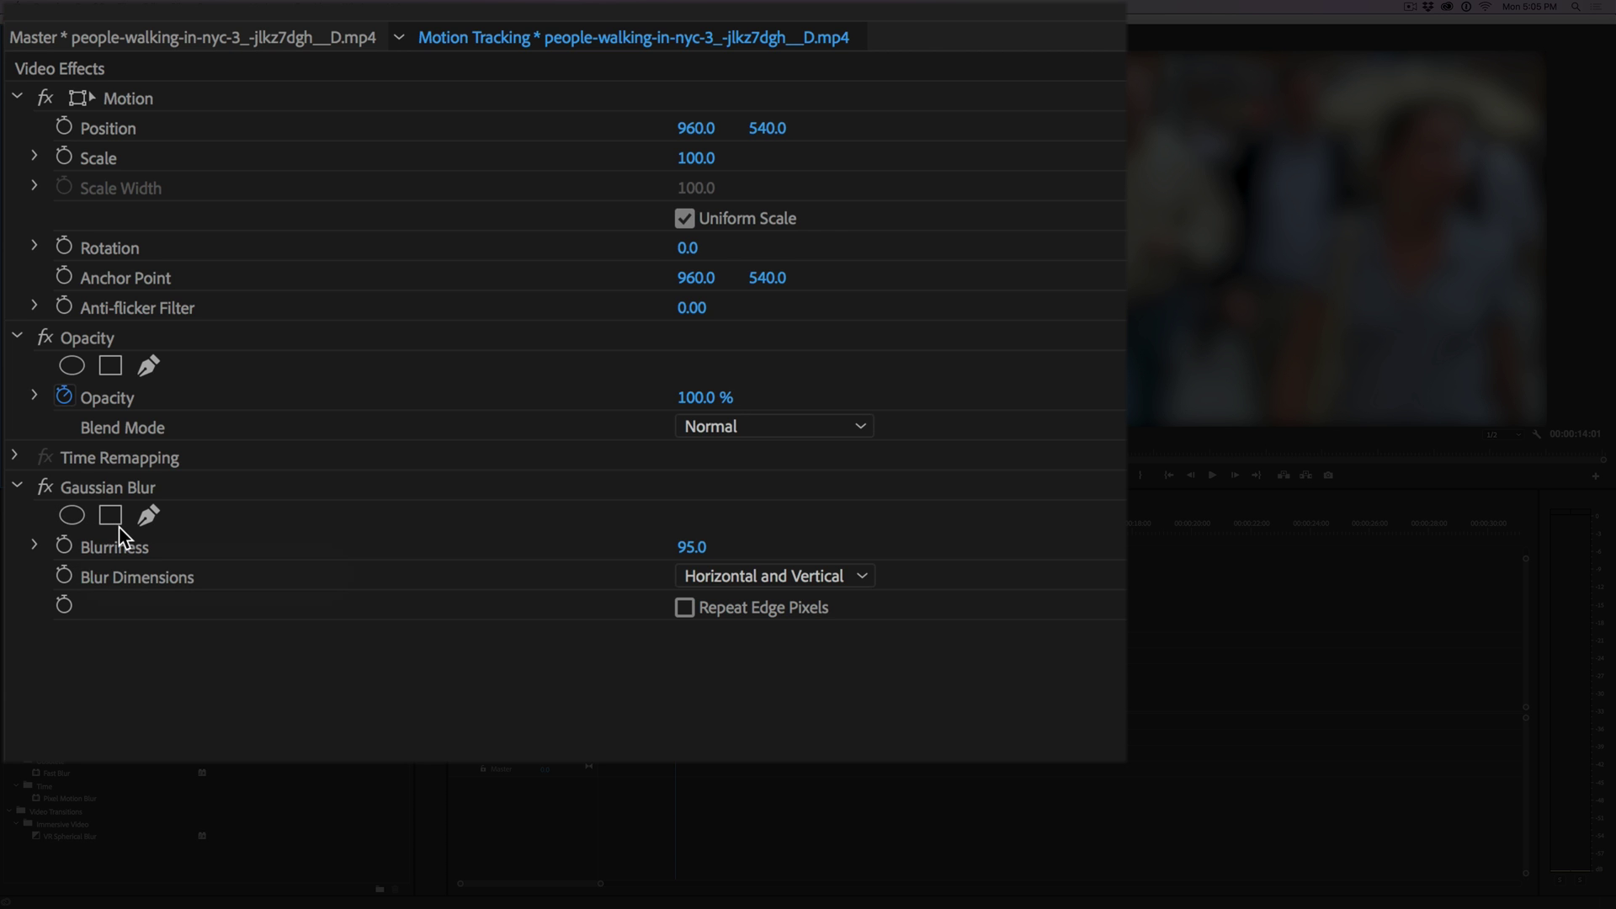
{"action": "left_click", "coordinate": [73, 516]}
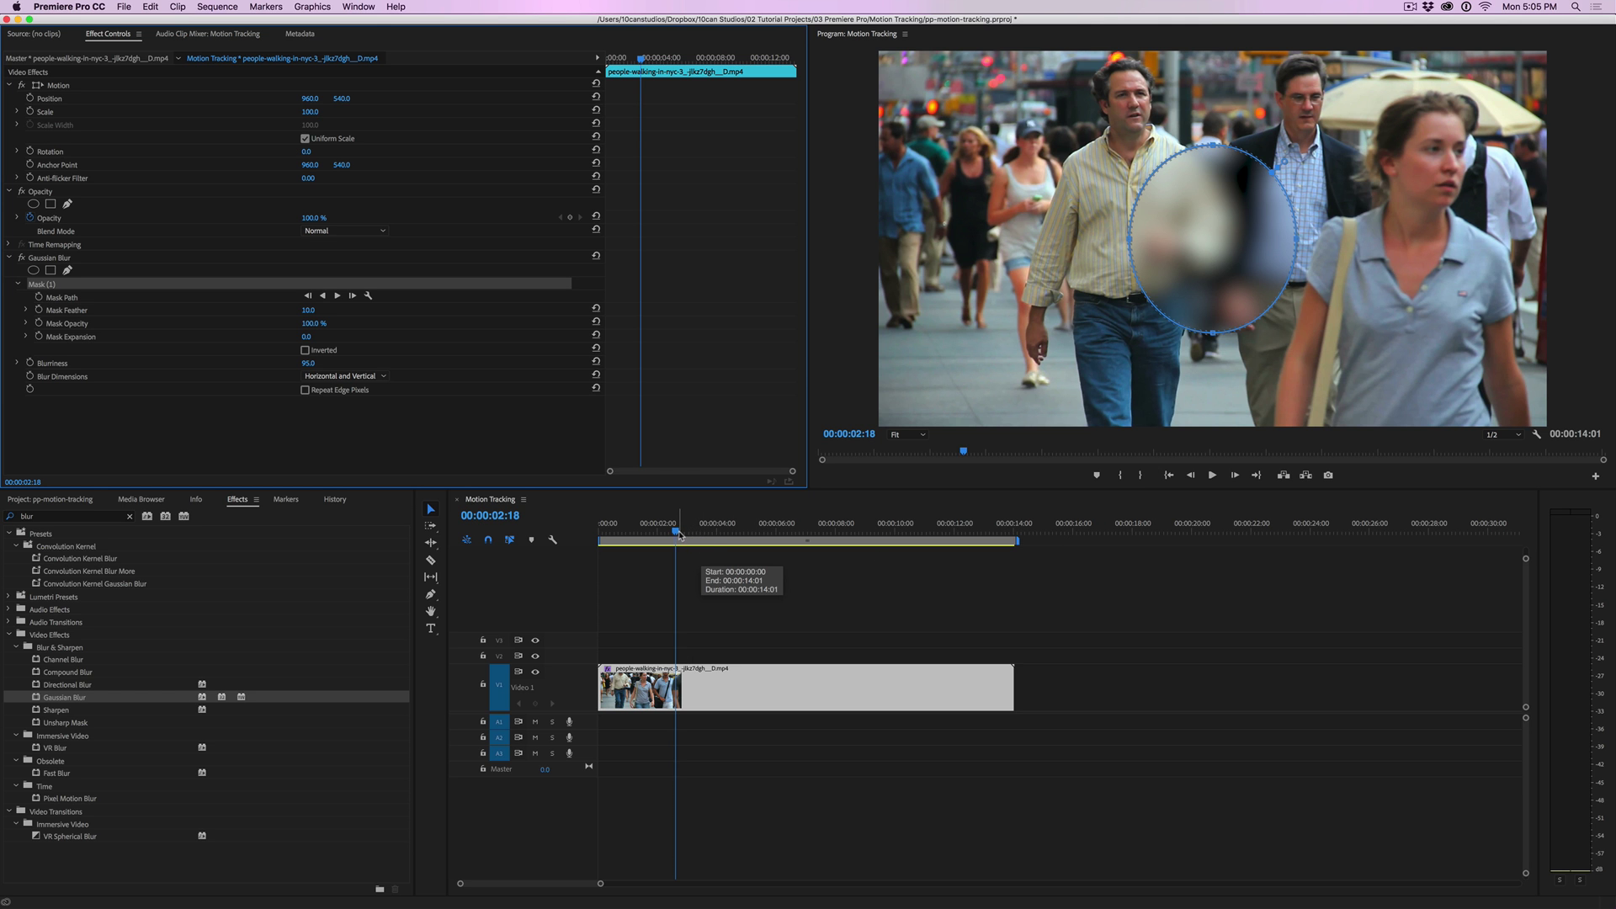
At 00:00:13:02, resize the blur's ellipse mask and place it over the head of the woman in the cap
{"action": "left_click_drag", "start_coordinate": [678, 534], "coordinate": [991, 553]}
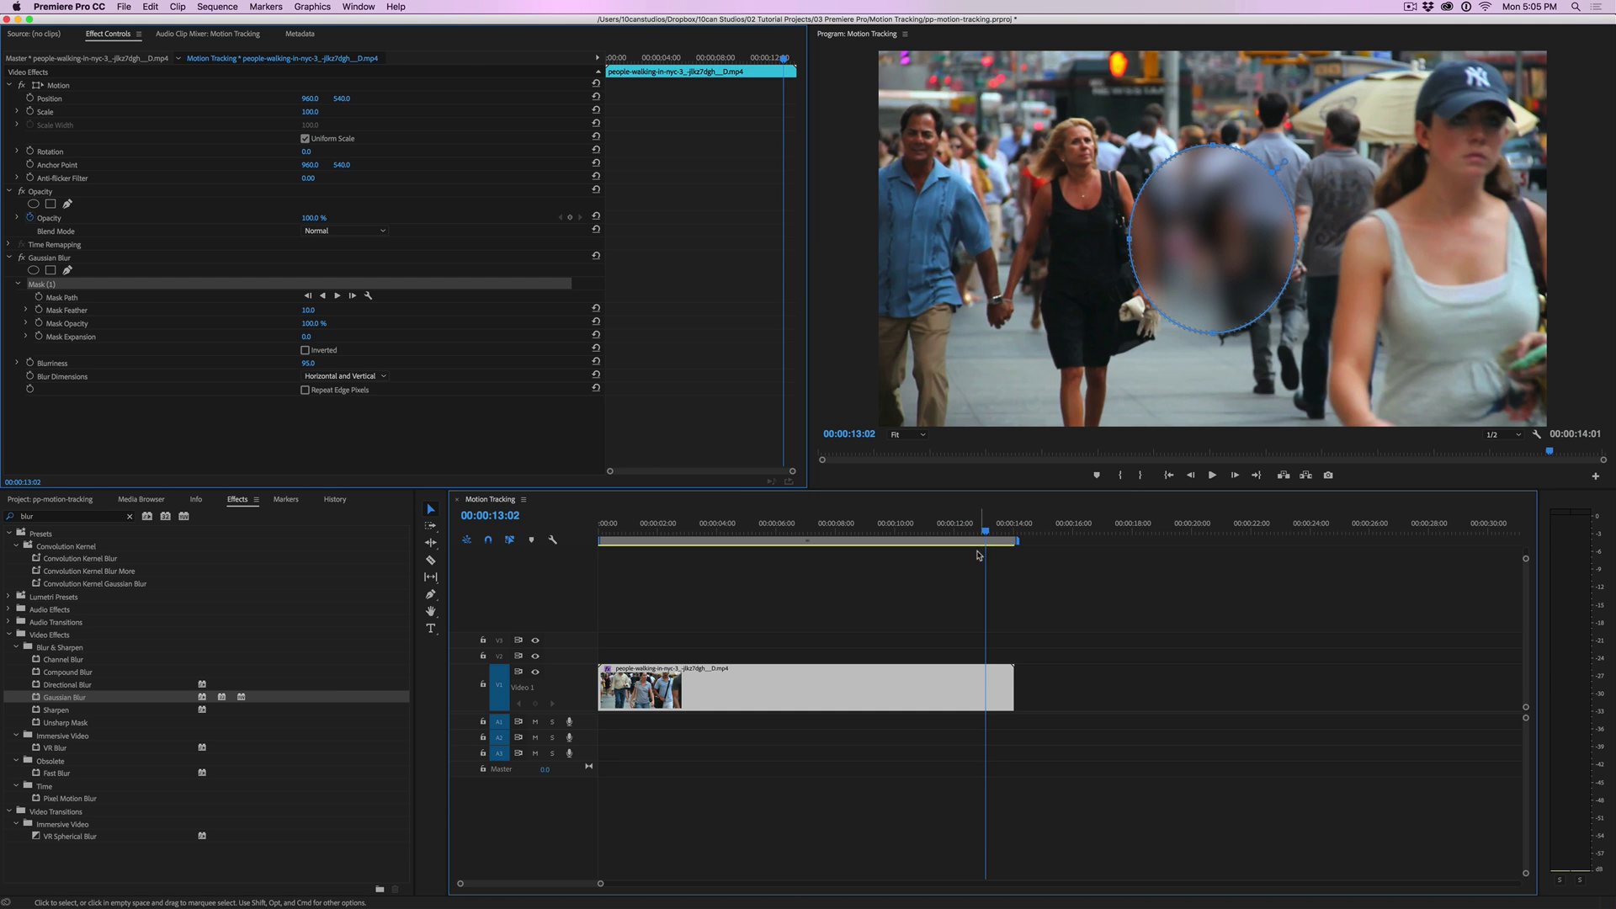
{"action": "left_click_drag", "start_coordinate": [1192, 242], "coordinate": [1457, 145]}
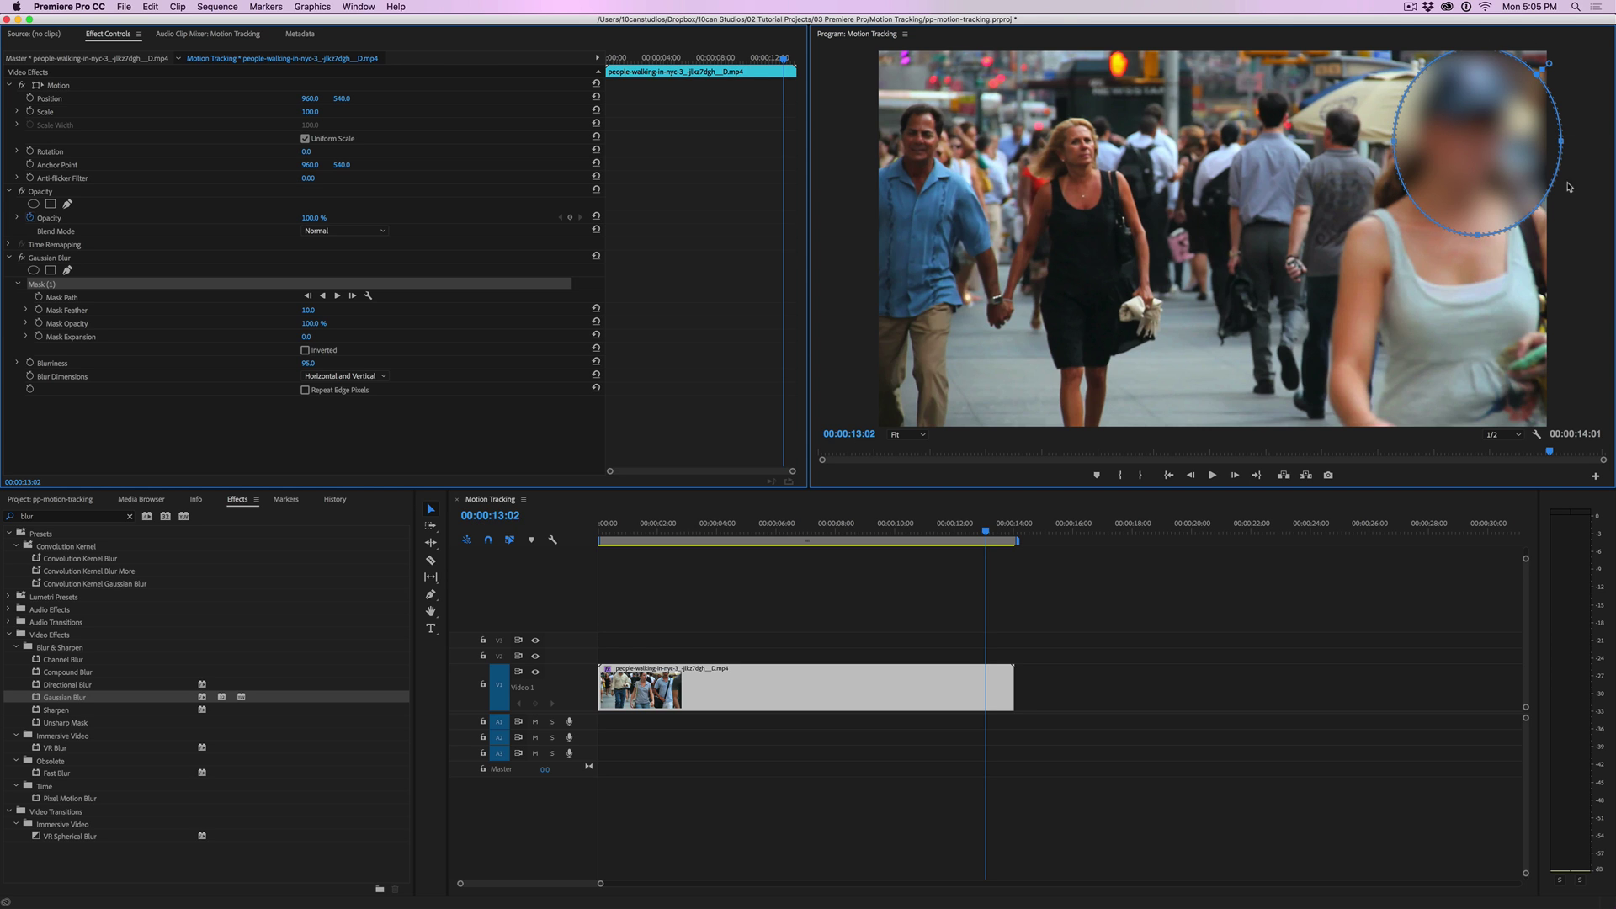
{"action": "left_click_drag", "start_coordinate": [1479, 241], "coordinate": [1478, 208]}
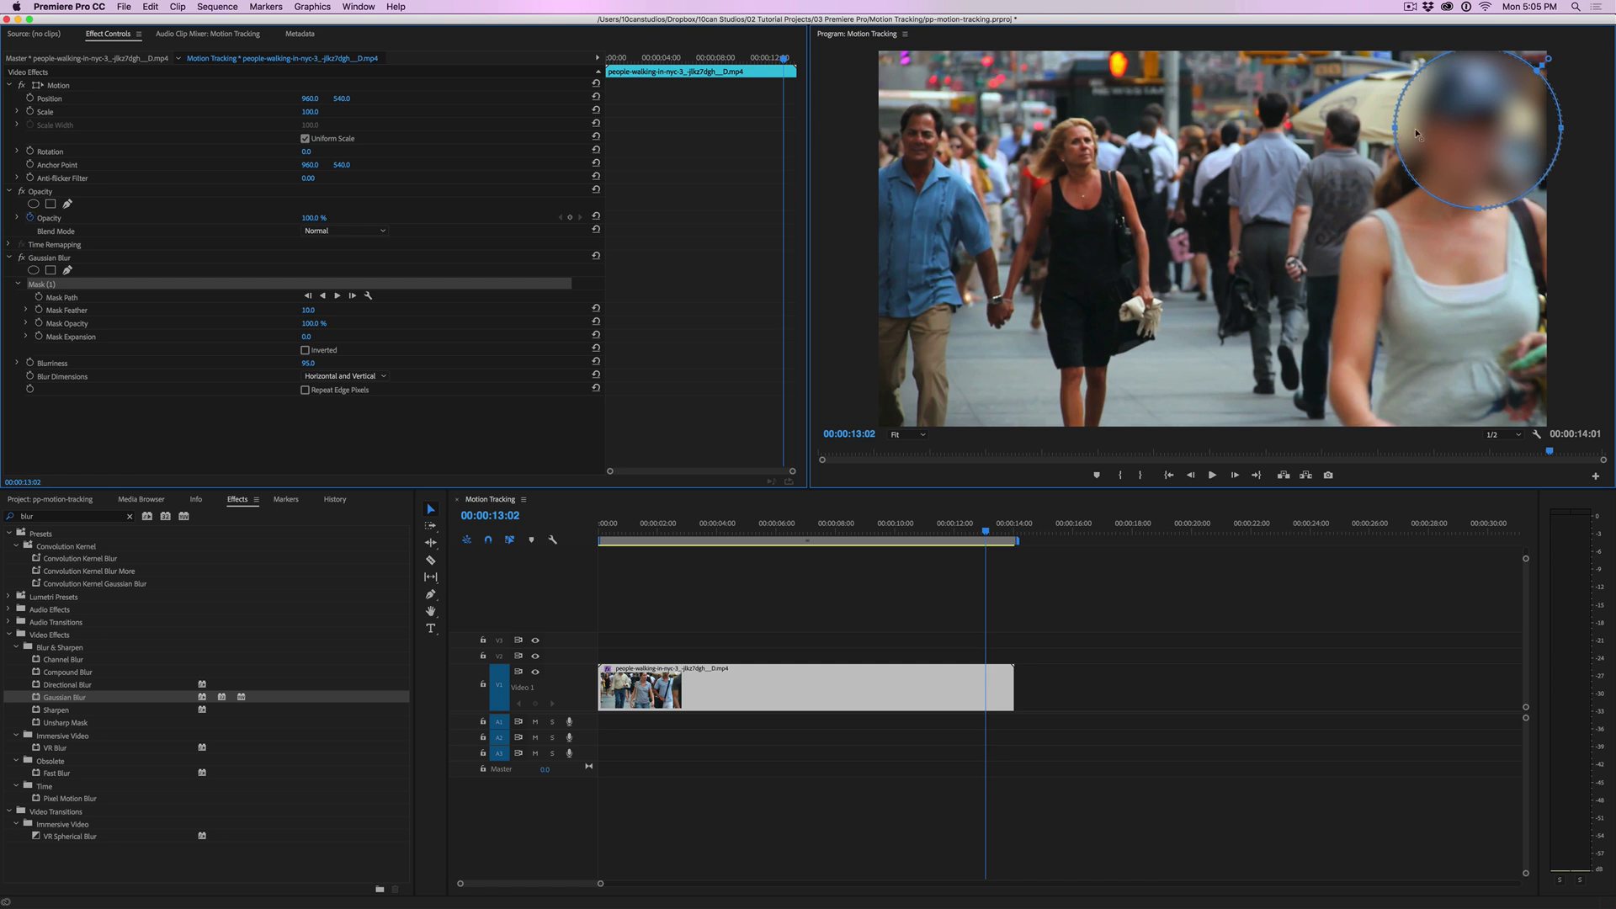
{"action": "key", "text": "super+z"}
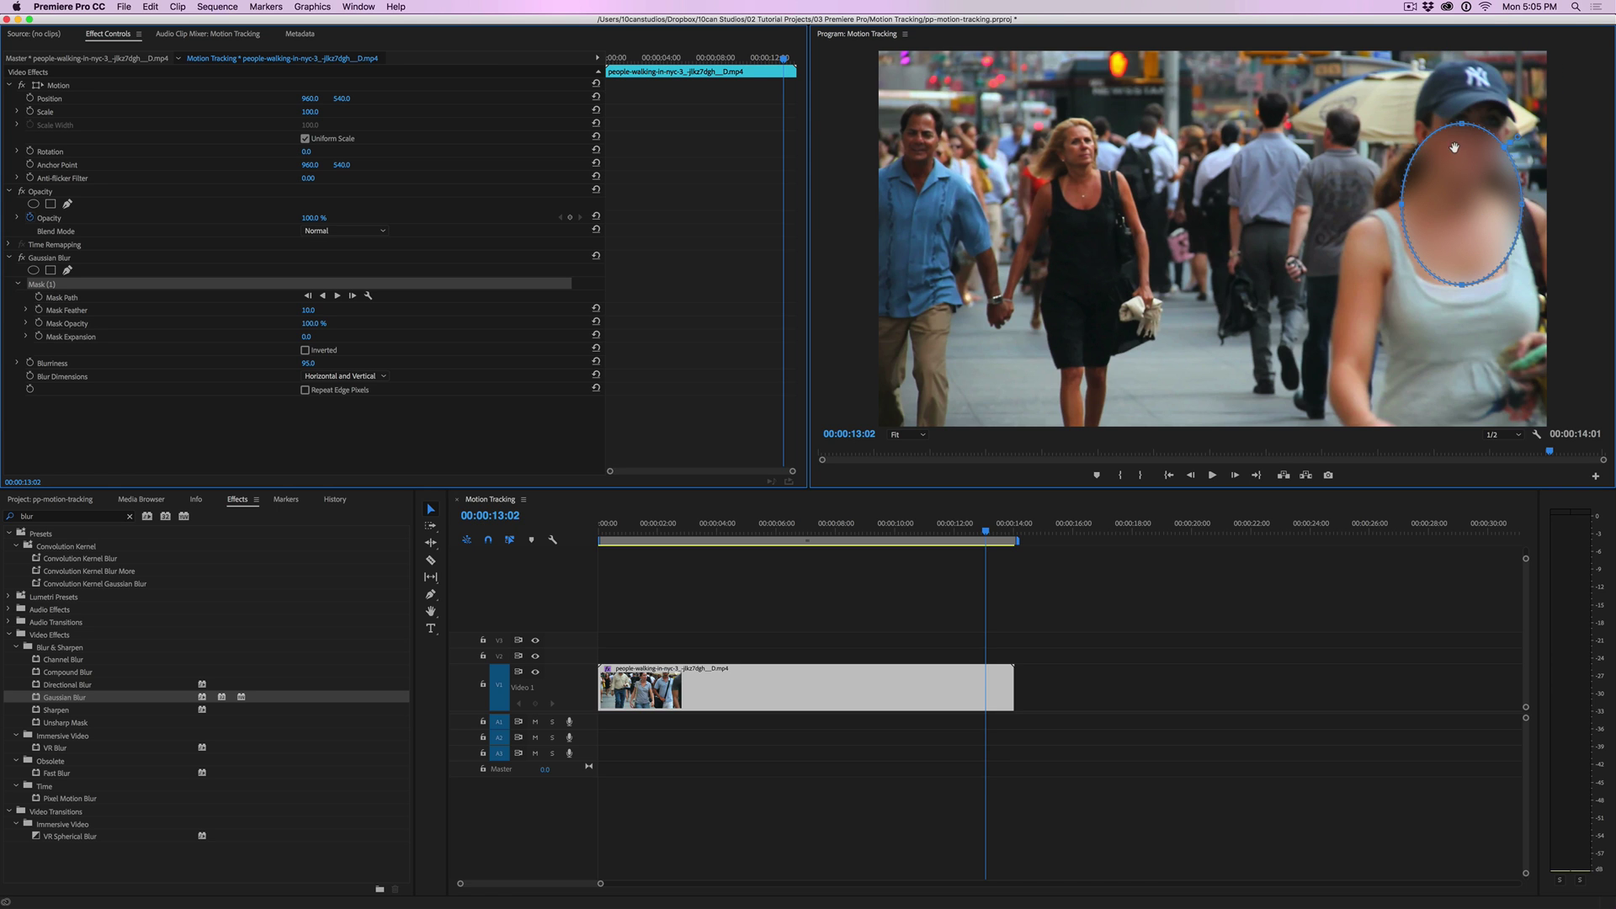
{"action": "left_click_drag", "start_coordinate": [1462, 124], "coordinate": [1463, 158]}
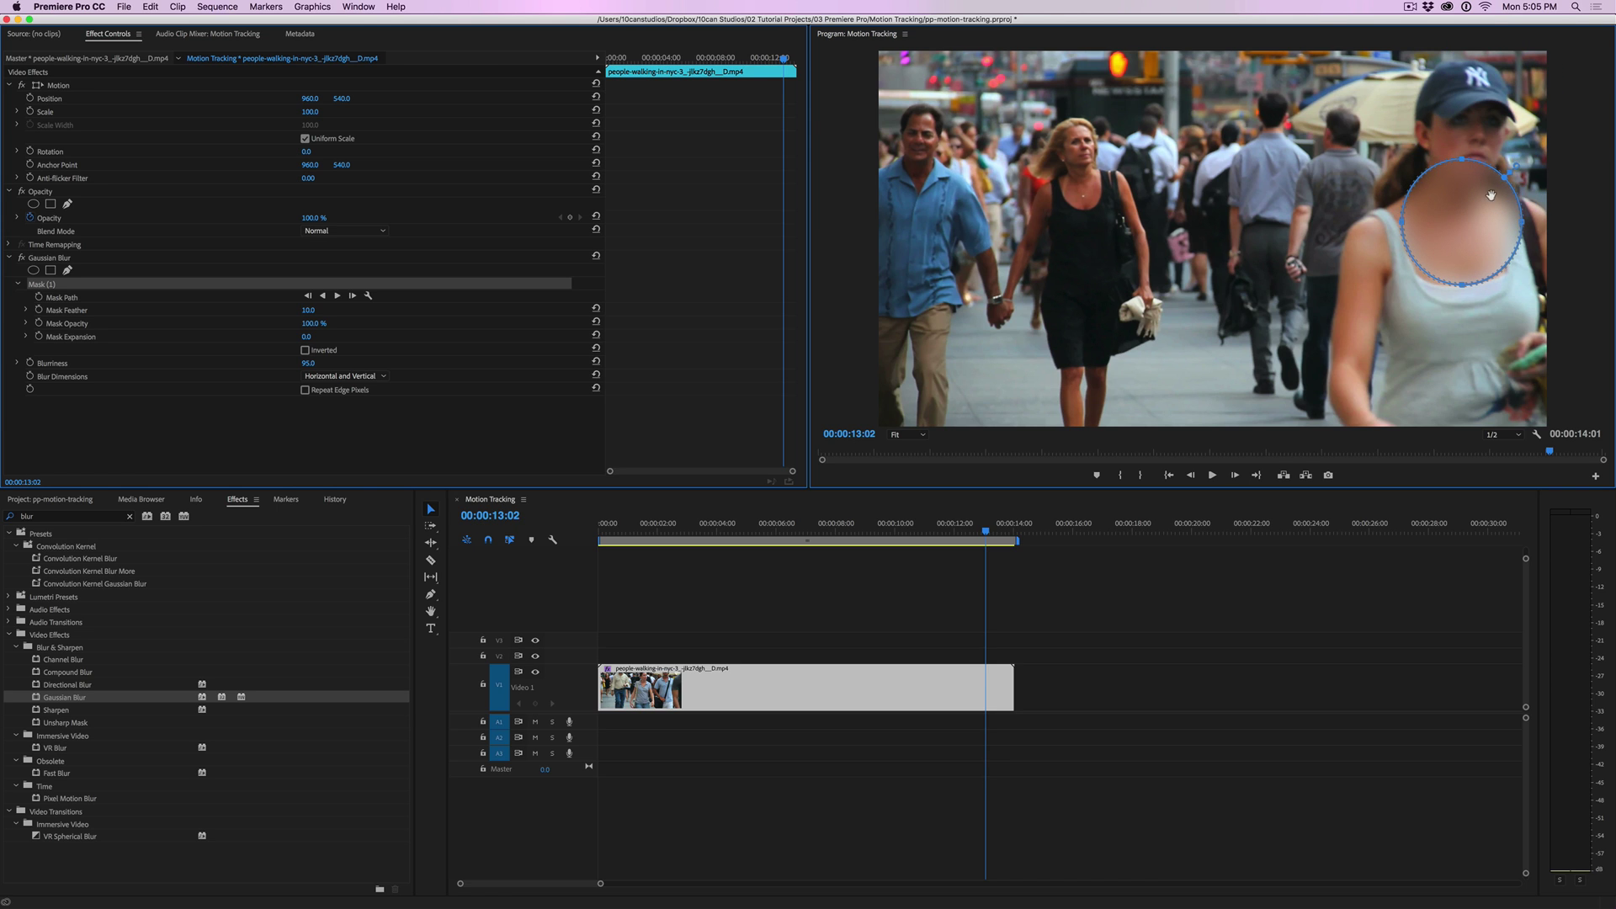
{"action": "left_click_drag", "start_coordinate": [1523, 223], "coordinate": [1485, 133]}
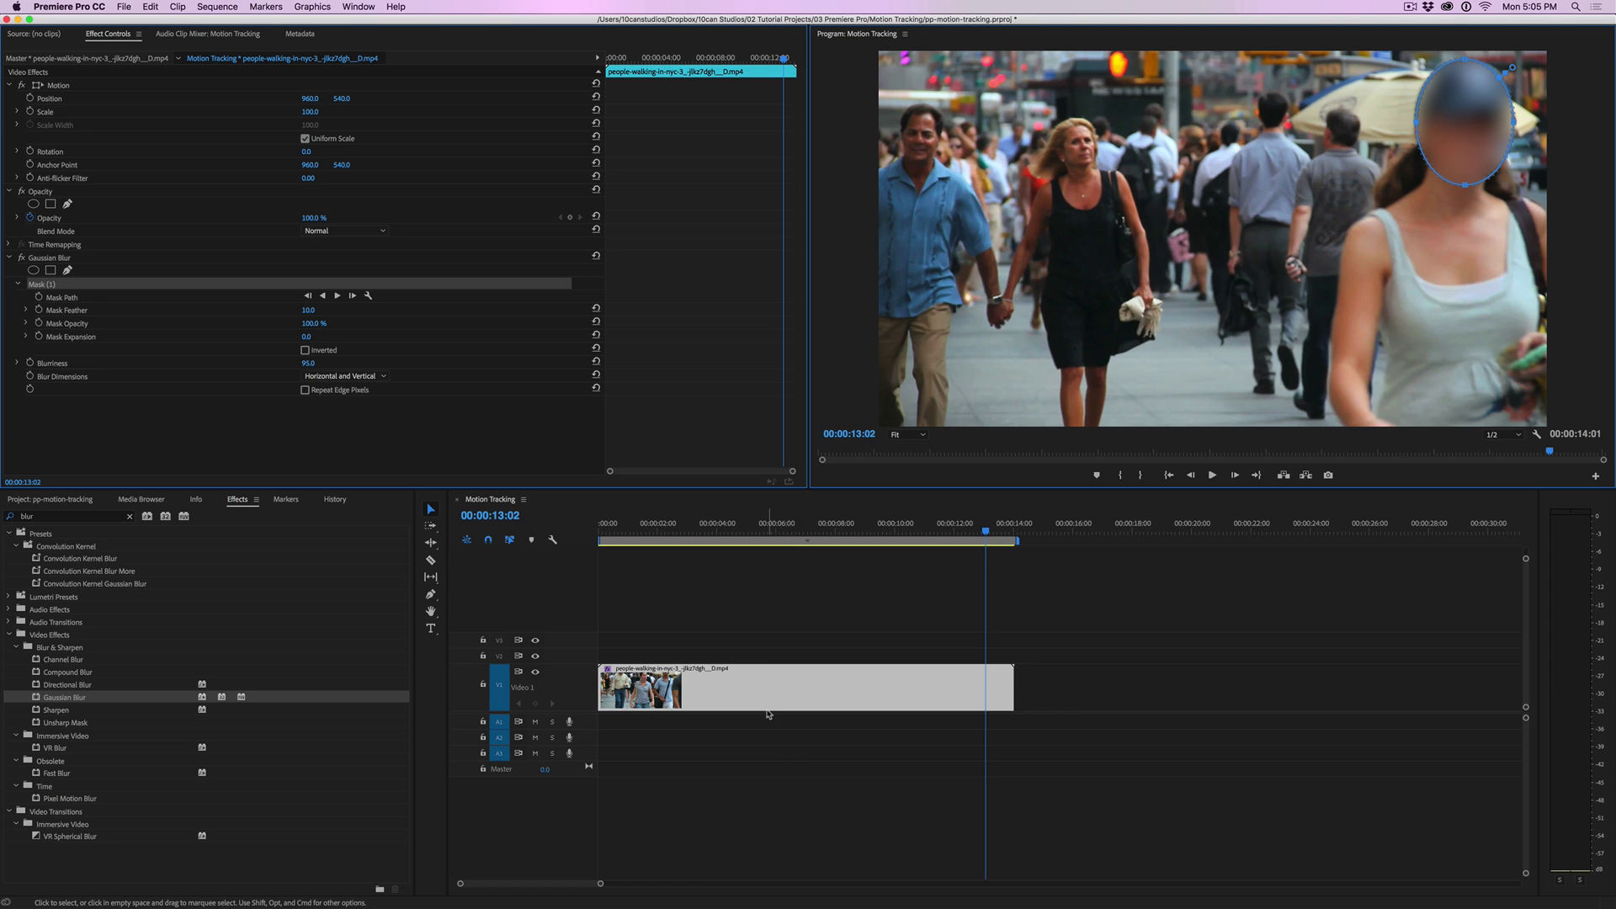
{"action": "left_click", "coordinate": [779, 750]}
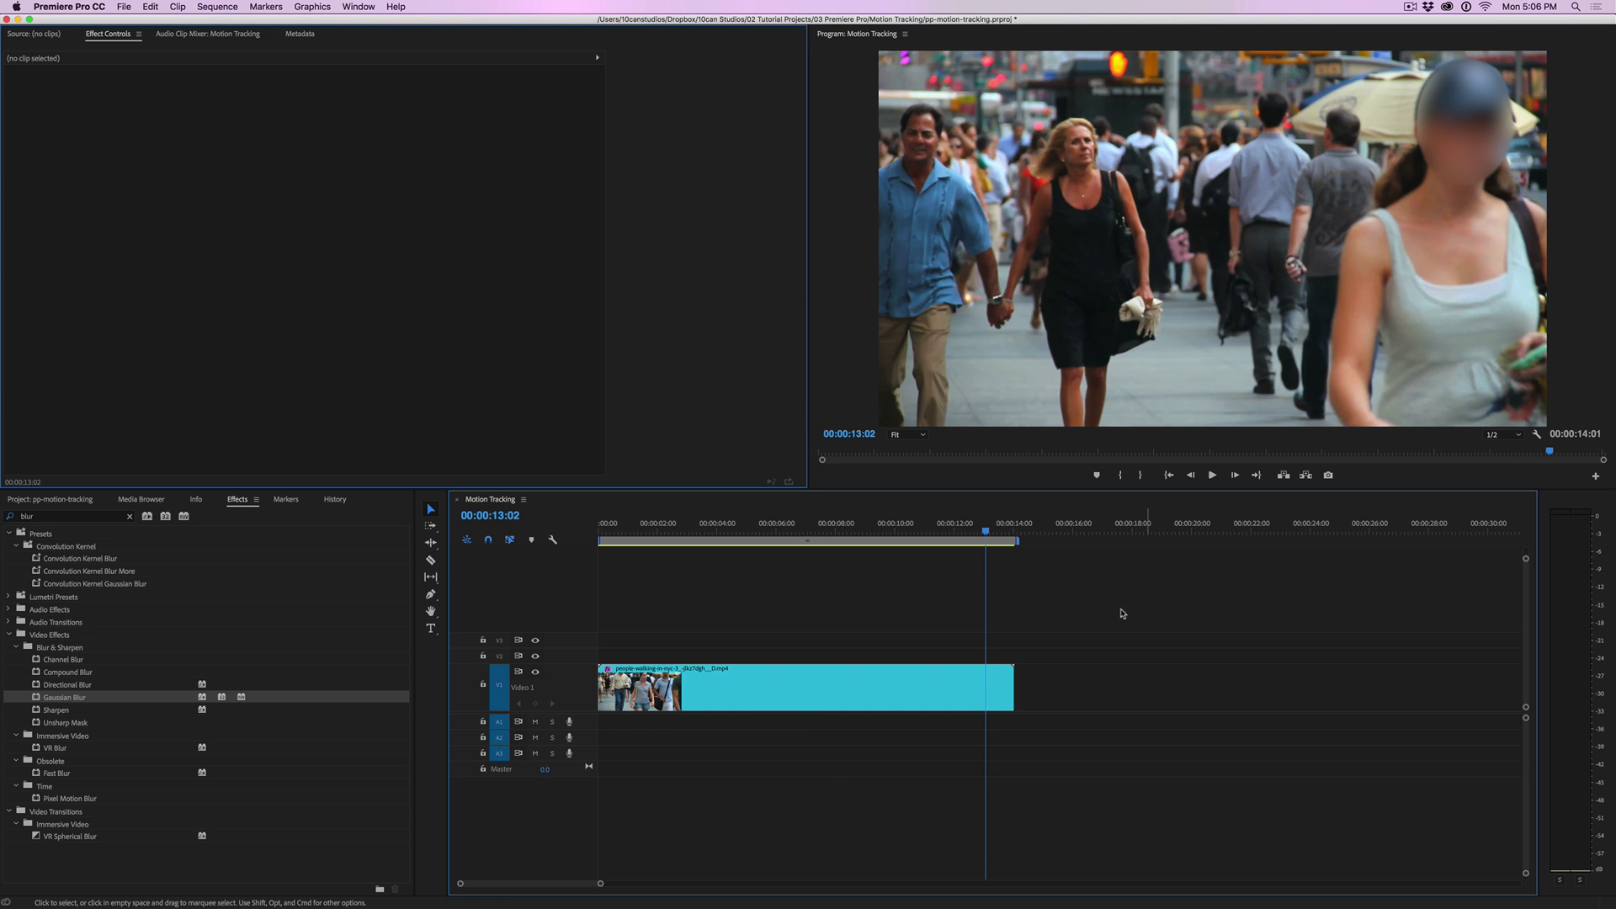
Soften the edge of the Gaussian Blur mask by raising its Mask Feather to 78.3
{"action": "left_click", "coordinate": [775, 703]}
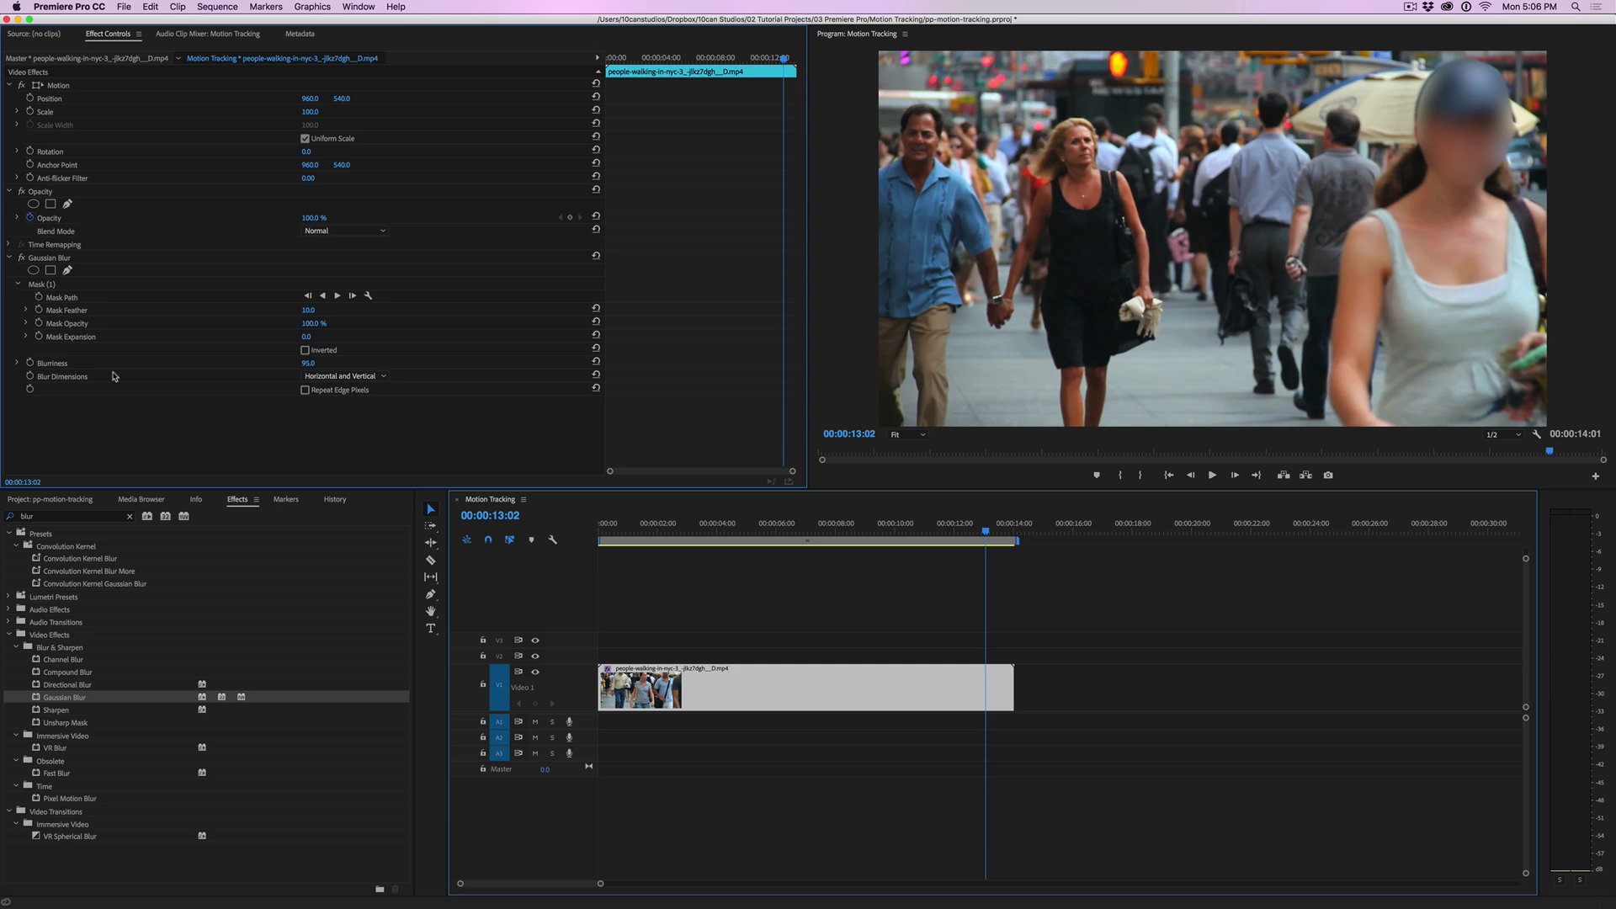
{"action": "left_click", "coordinate": [64, 288]}
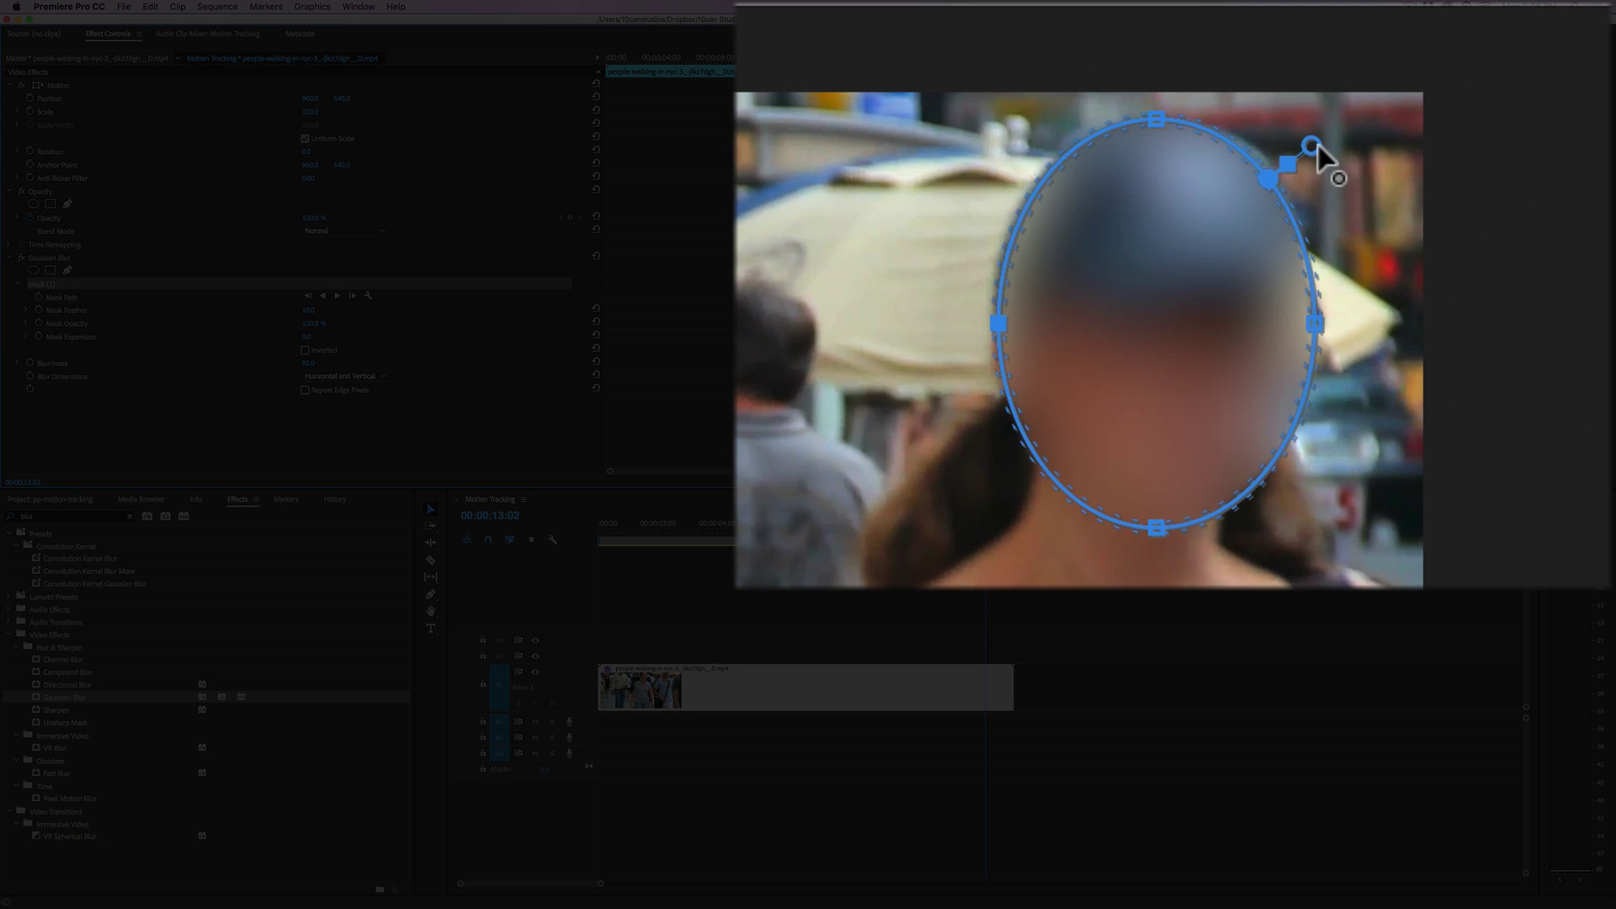
{"action": "mouse_move", "coordinate": [1317, 138]}
{"action": "left_mouse_down"}
{"action": "mouse_move", "coordinate": [1364, 127]}
{"action": "mouse_move", "coordinate": [1336, 152]}
{"action": "mouse_move", "coordinate": [1357, 134]}
{"action": "mouse_move", "coordinate": [1339, 129]}
{"action": "mouse_move", "coordinate": [1347, 118]}
{"action": "mouse_move", "coordinate": [1306, 151]}
{"action": "mouse_move", "coordinate": [1335, 126]}
{"action": "left_mouse_up"}
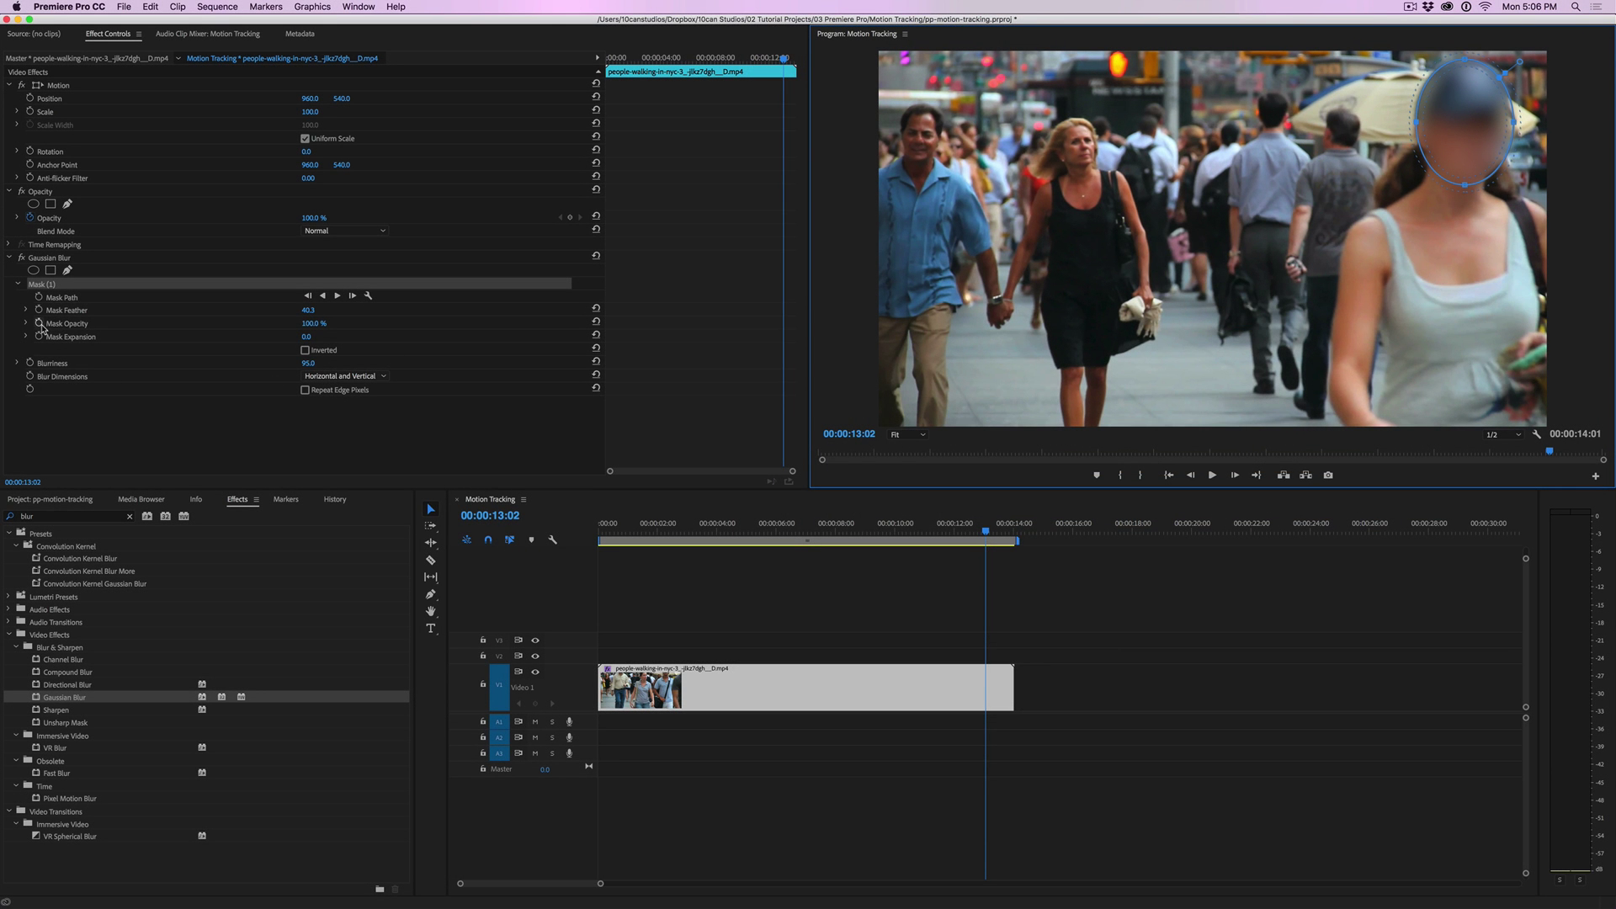
{"action": "left_click", "coordinate": [307, 311]}
{"action": "left_click_drag", "start_coordinate": [307, 312], "coordinate": [319, 312]}
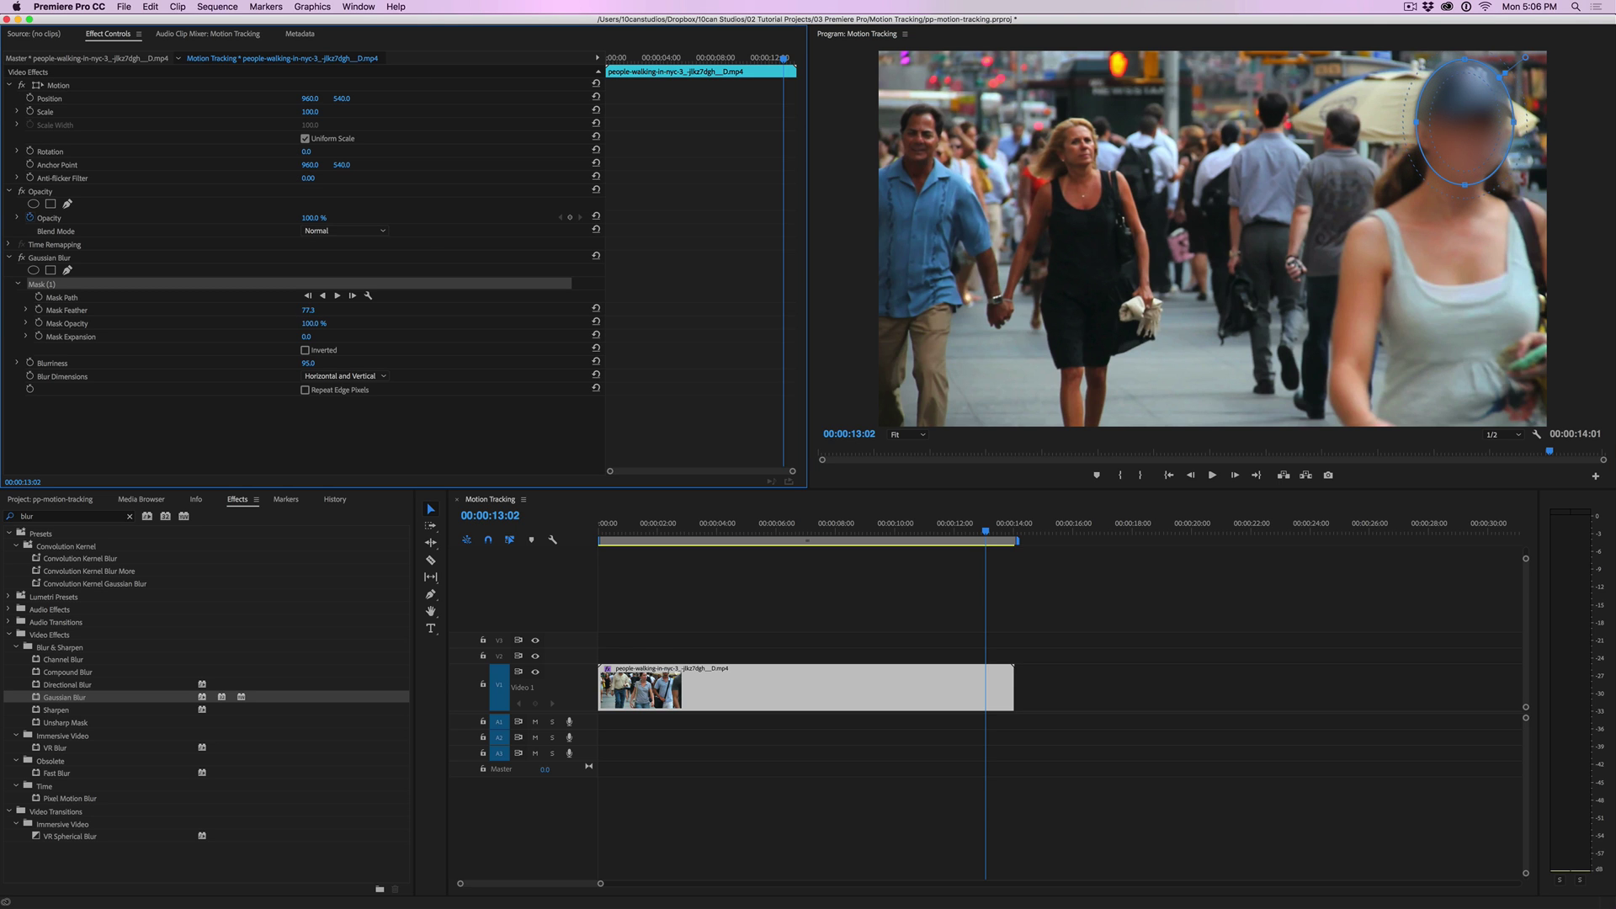
{"action": "left_click", "coordinate": [747, 766]}
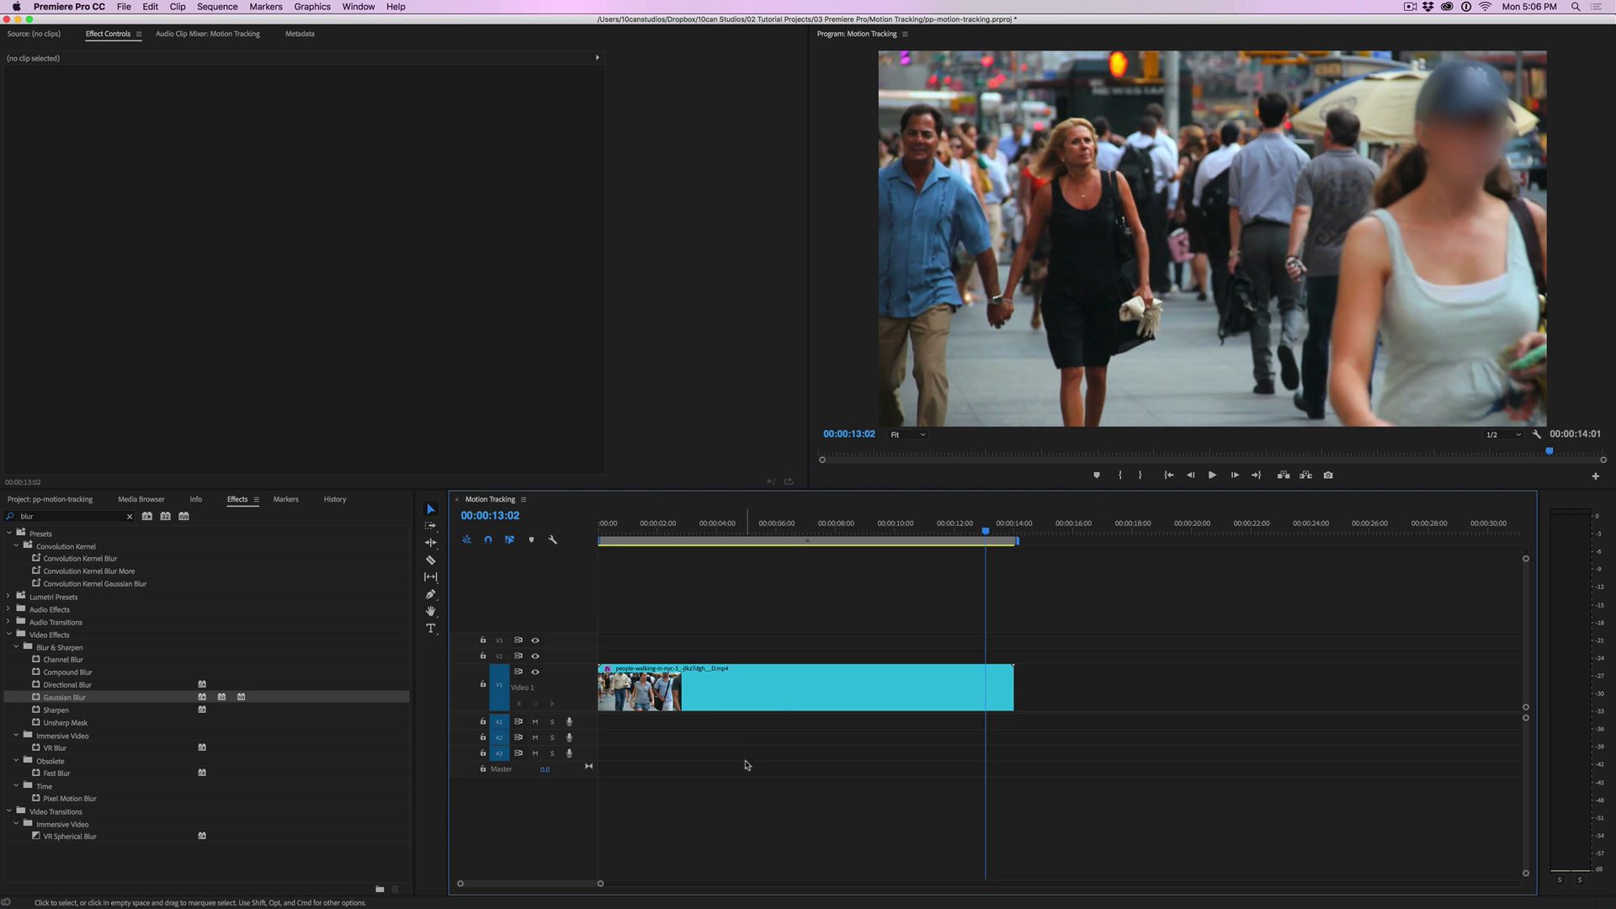
Track the Gaussian Blur mask backward from 00:00:13:02 through the people-walking clip
{"action": "left_click", "coordinate": [782, 698]}
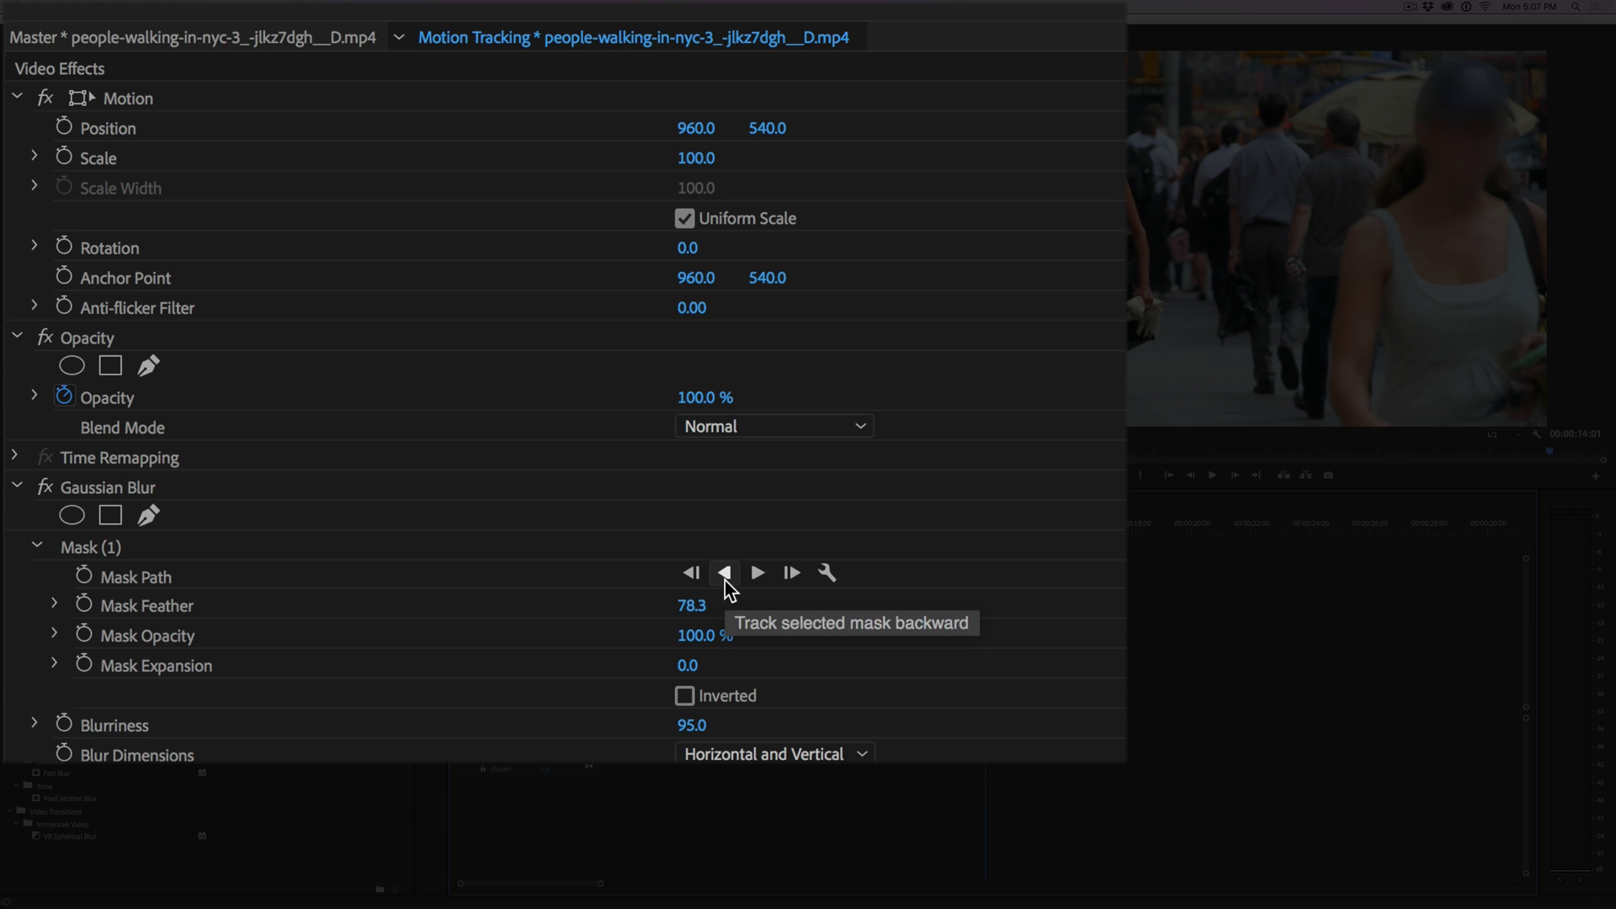
{"action": "left_click", "coordinate": [725, 581]}
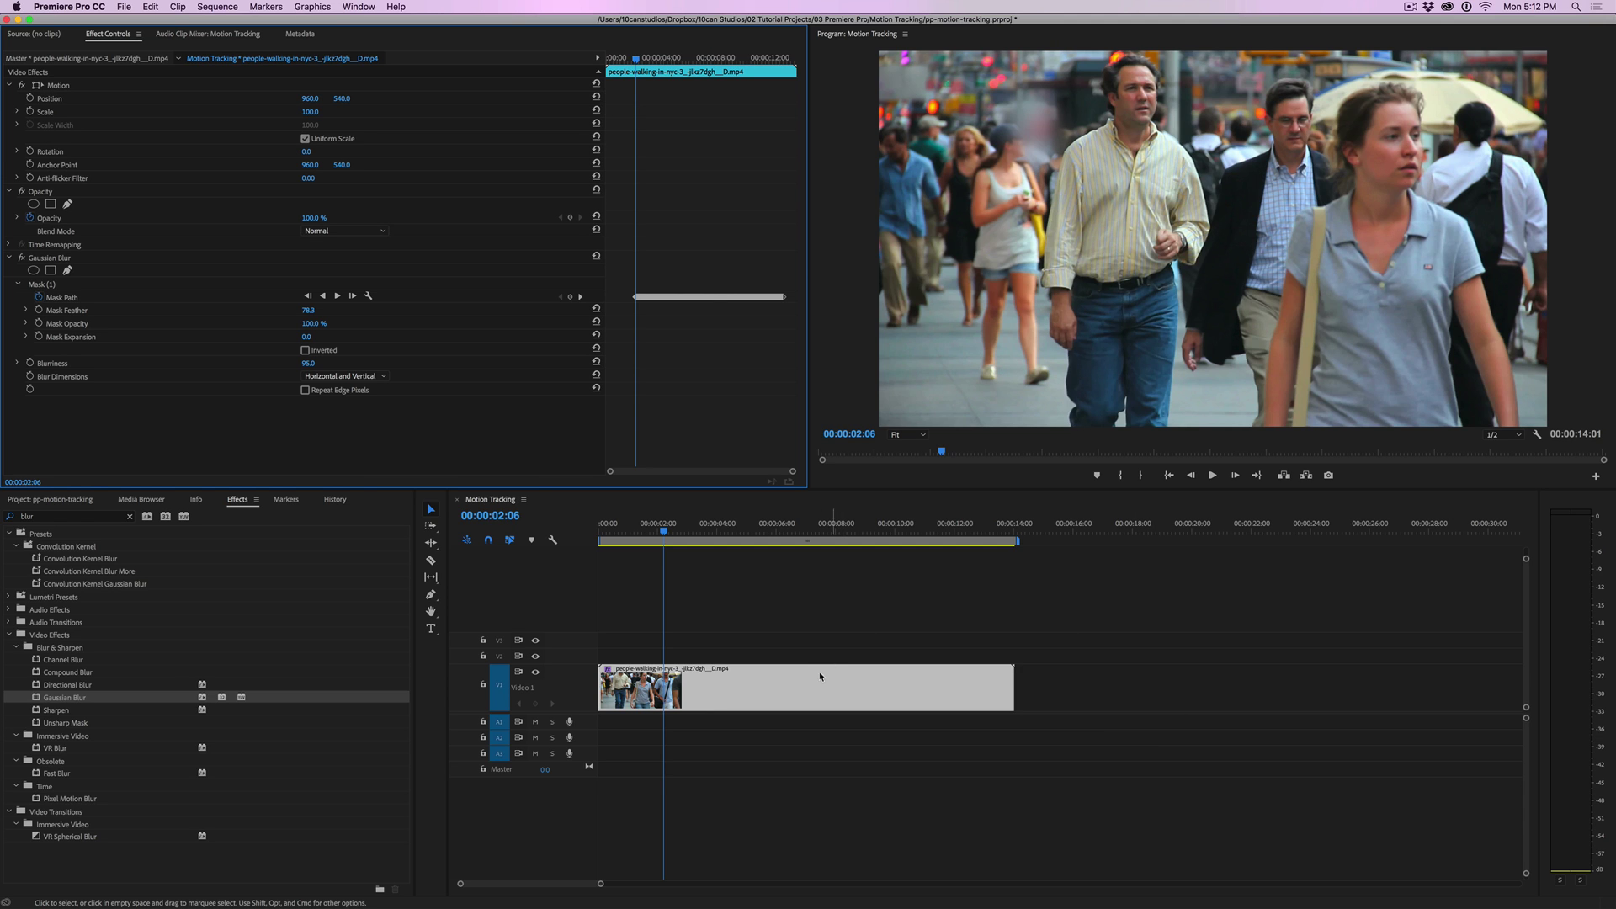
Play and scrub through the clip with the mask path displayed to check how the blur follows the woman's head
{"action": "left_click", "coordinate": [72, 299]}
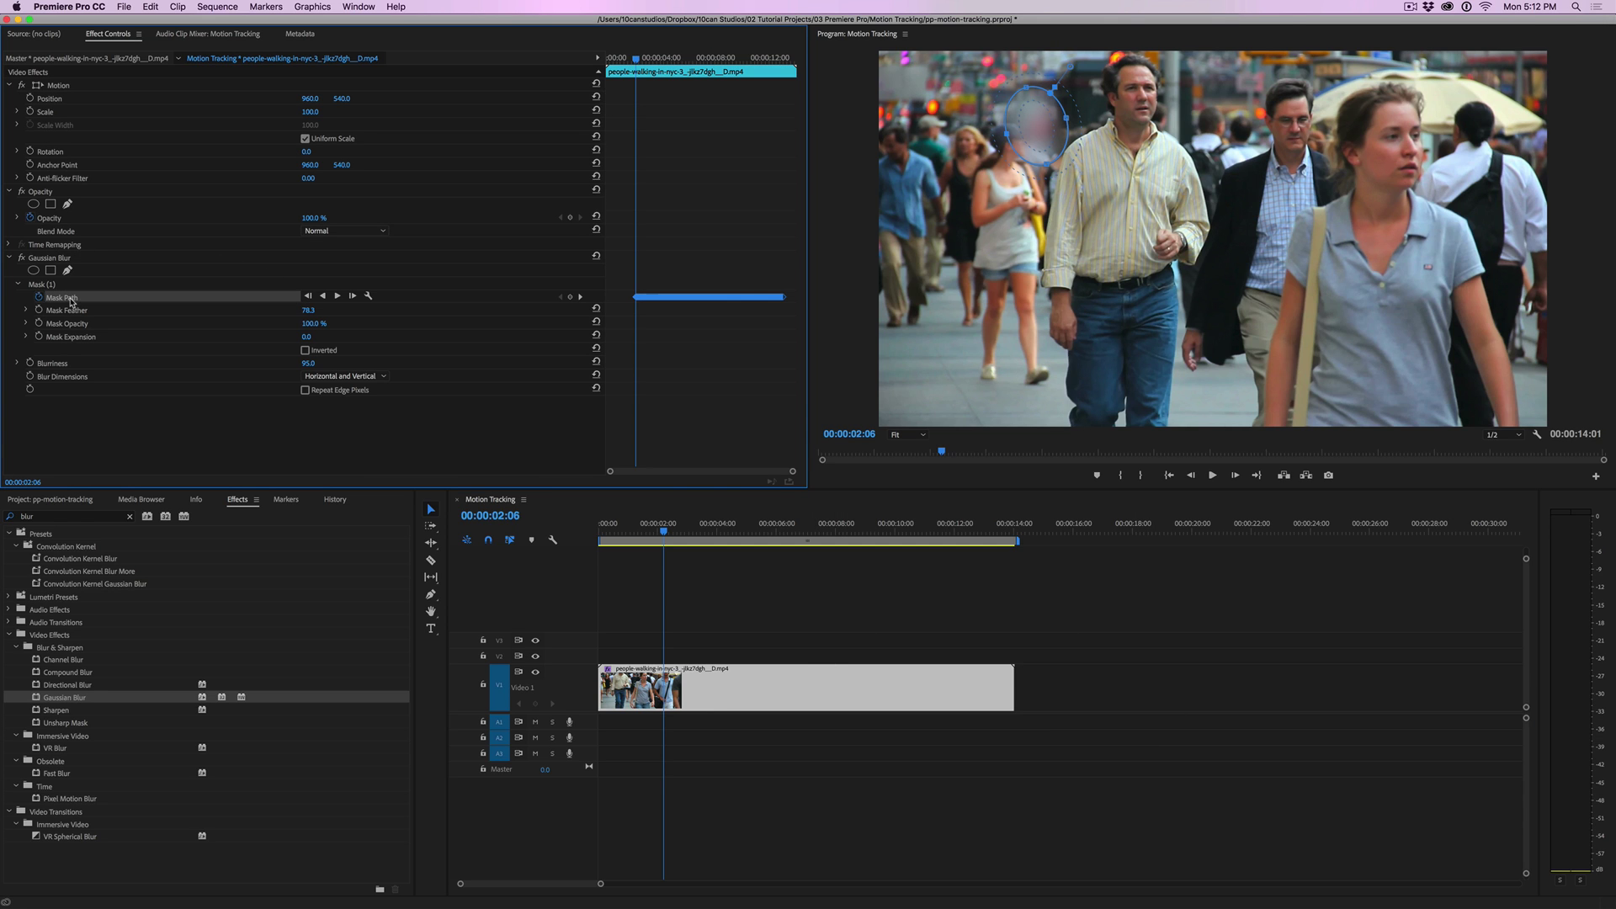
{"action": "left_click", "coordinate": [1212, 475]}
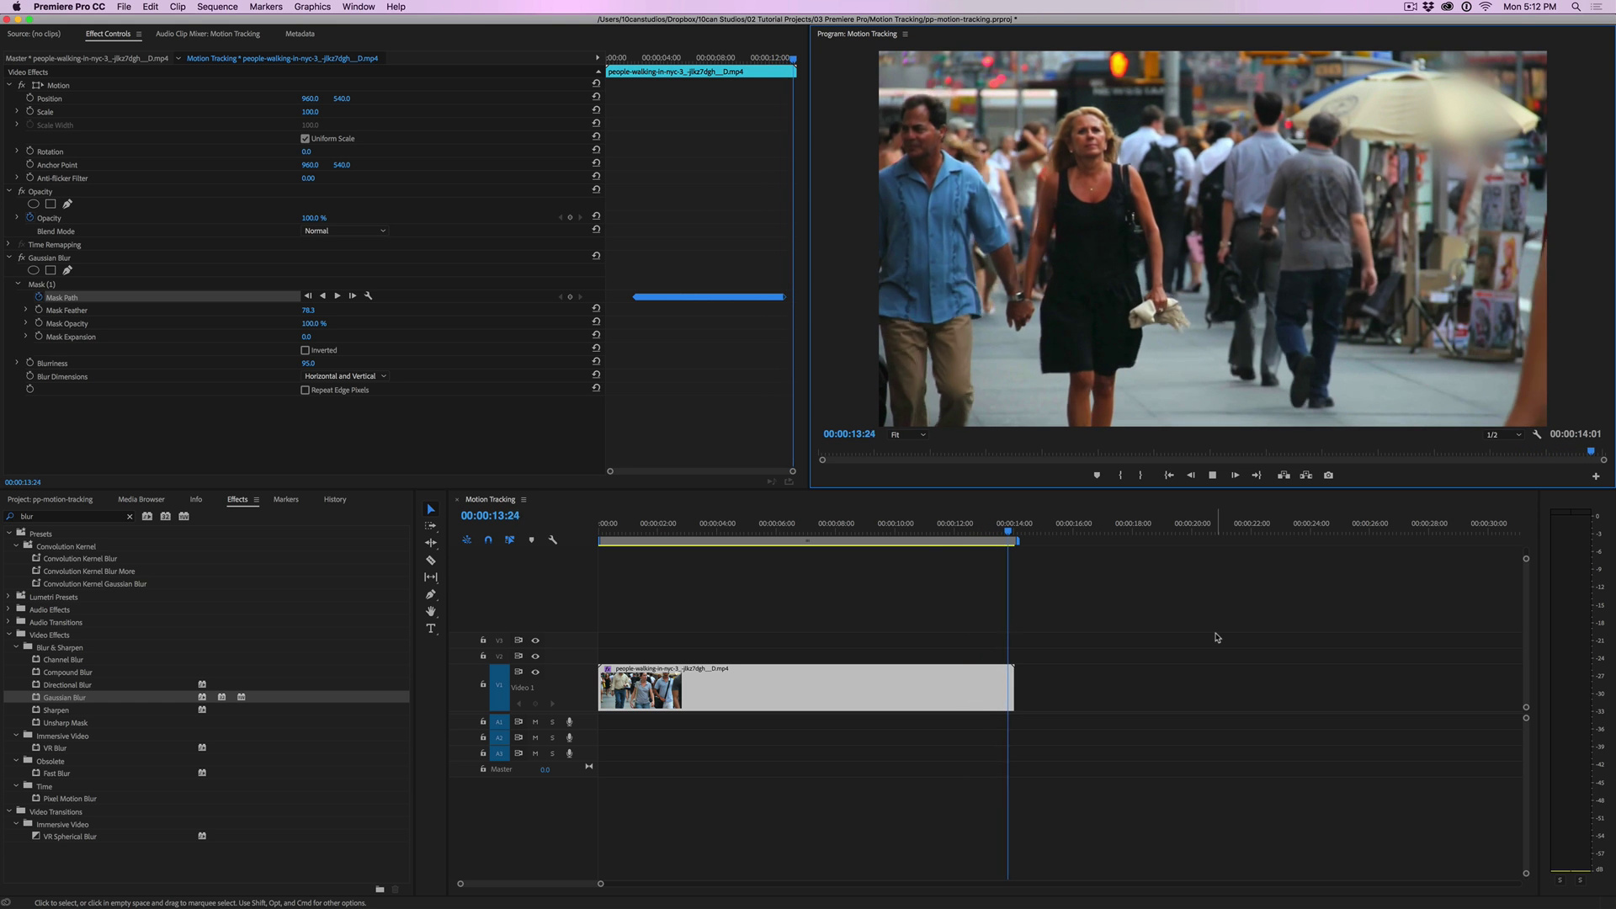
{"action": "left_click", "coordinate": [866, 533]}
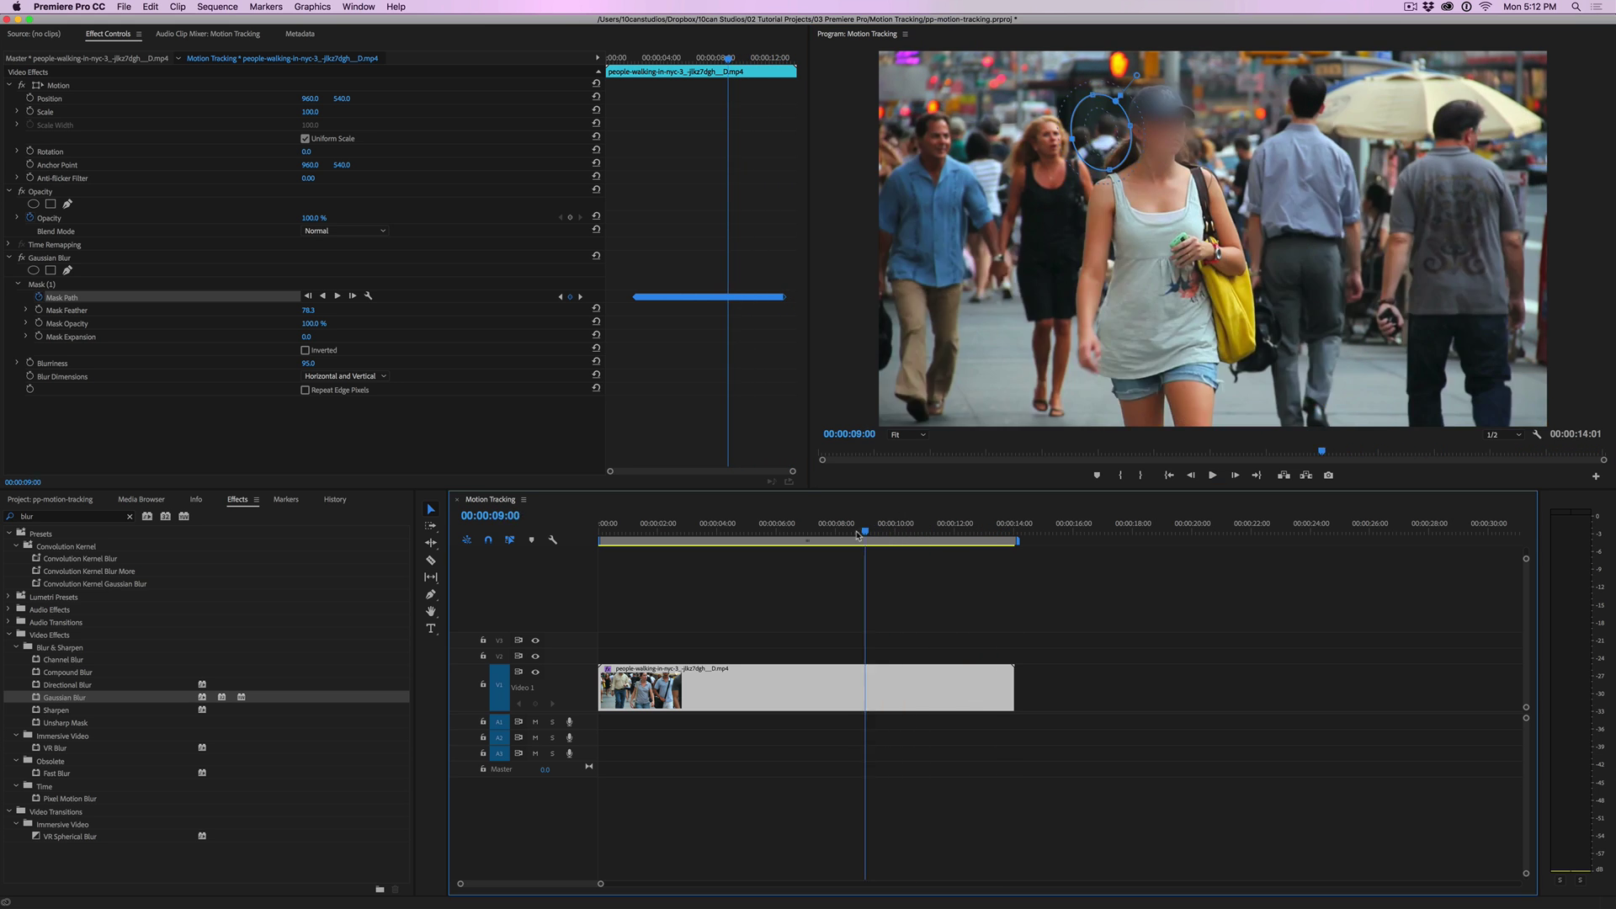
{"action": "left_click_drag", "start_coordinate": [863, 533], "coordinate": [770, 533]}
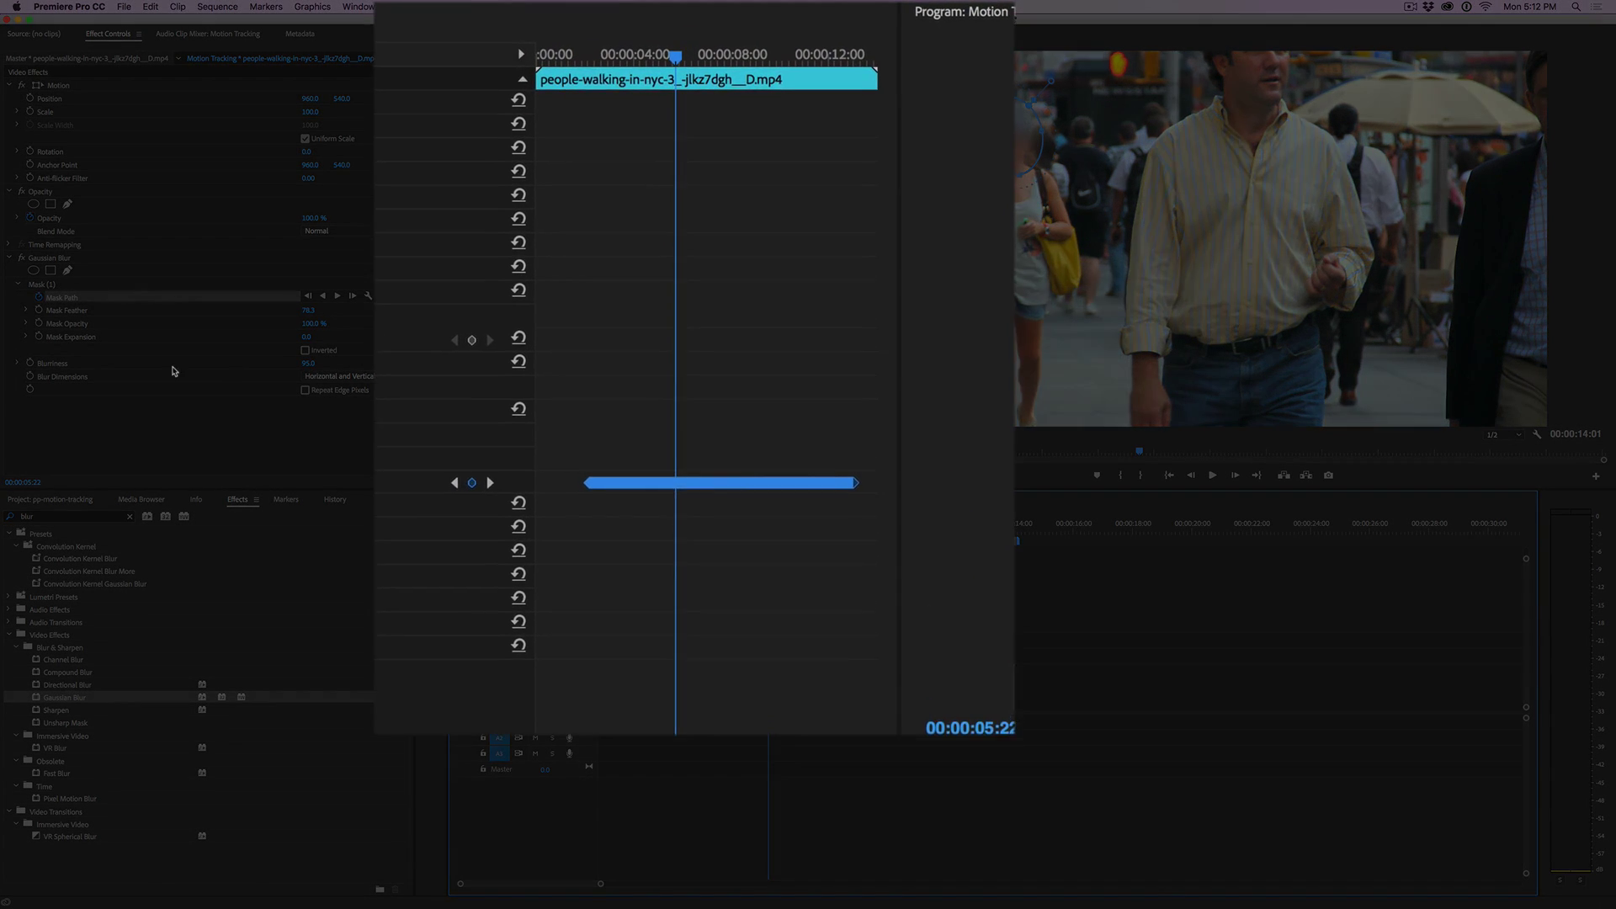
Zoom in on the Mask Path keyframes, examine where they begin, and step forward through them one at a time from 00:00:05:22
{"action": "scroll", "coordinate": [796, 478], "scroll_direction": "up", "scroll_amount": 6}
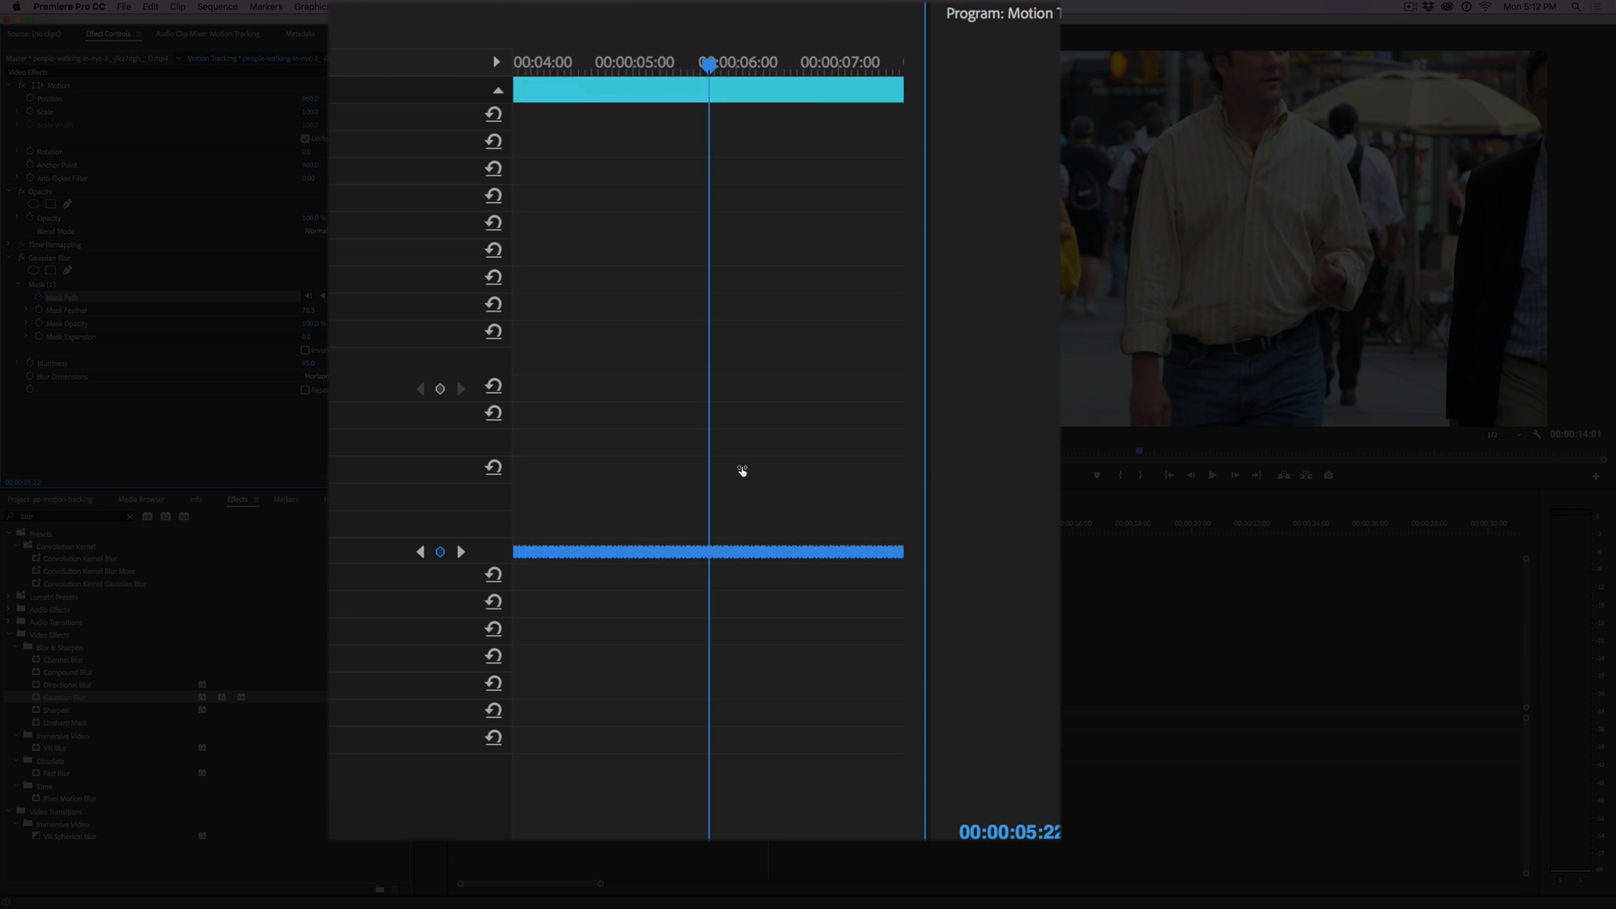
{"action": "scroll", "coordinate": [689, 475], "scroll_direction": "left", "scroll_amount": 15}
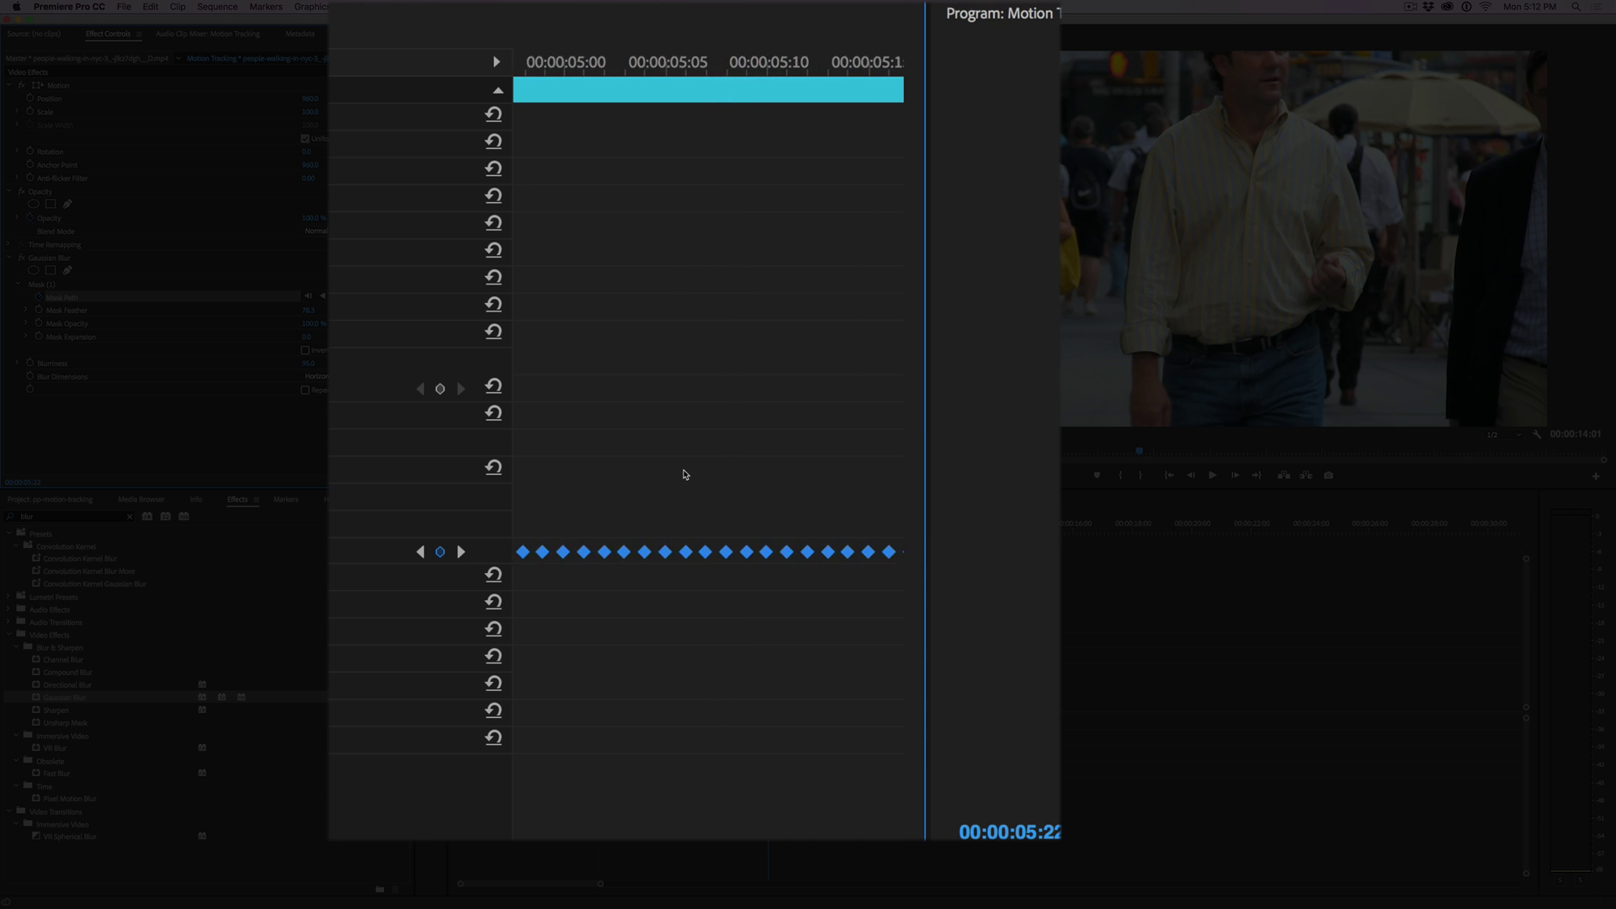
{"action": "scroll", "coordinate": [640, 480], "scroll_direction": "right", "scroll_amount": 8}
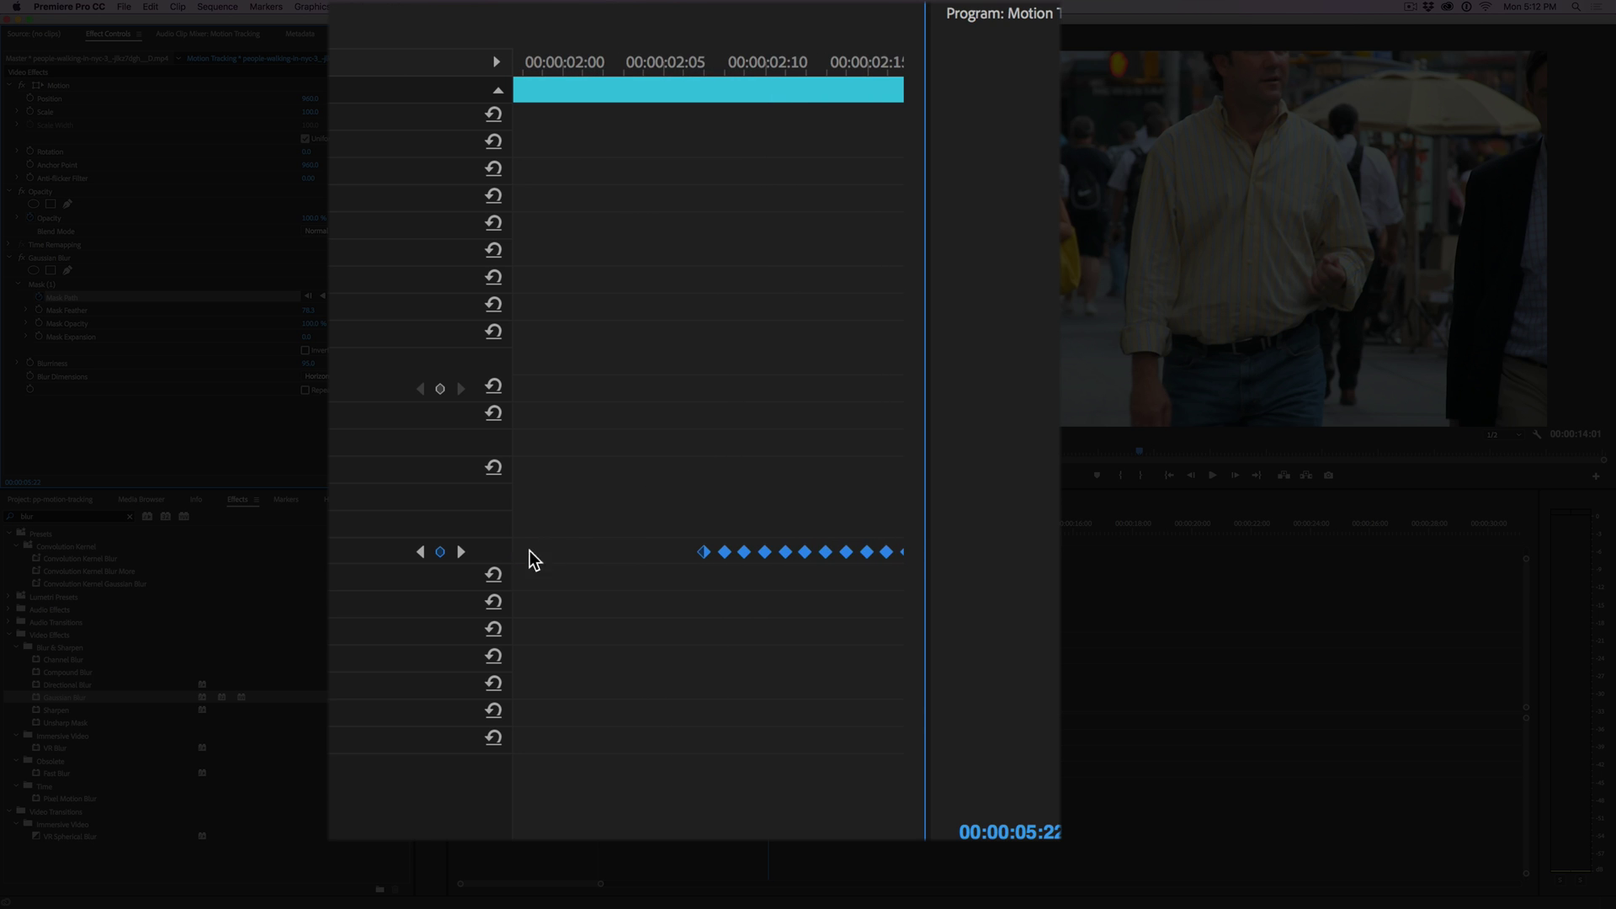
{"action": "left_click", "coordinate": [463, 554]}
{"action": "left_click", "coordinate": [462, 552]}
{"action": "left_click", "coordinate": [462, 552]}
{"action": "left_click", "coordinate": [462, 553]}
{"action": "left_click", "coordinate": [462, 552]}
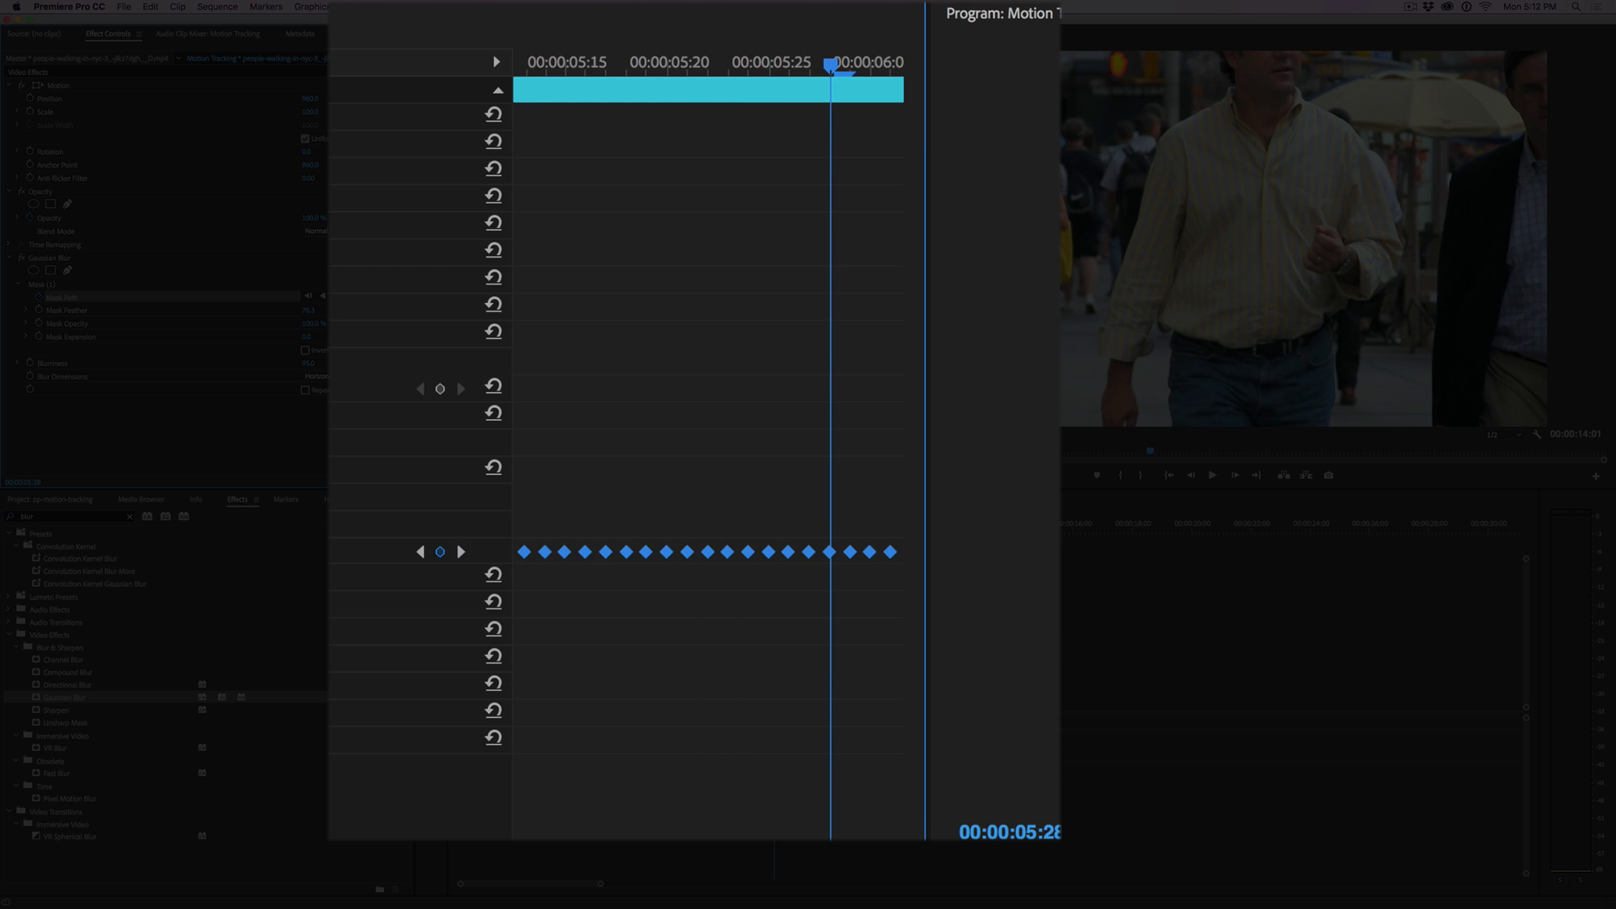
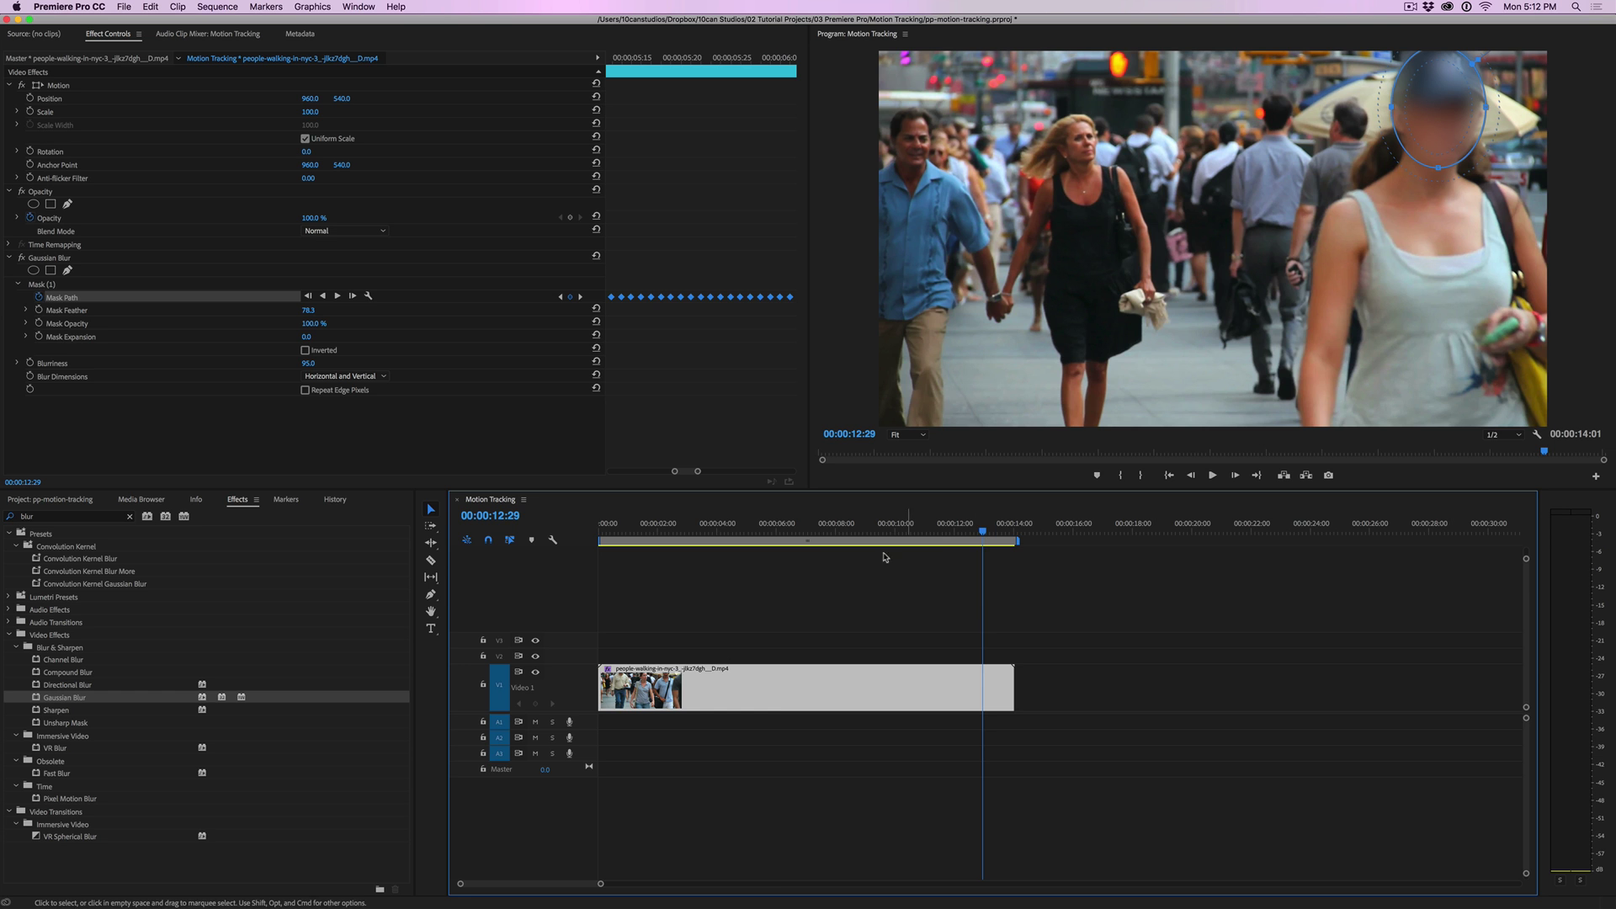
Move to 00:00:02:18 and delete all Mask Path keyframes of the Gaussian Blur mask before that frame
{"action": "left_click_drag", "start_coordinate": [825, 549], "coordinate": [674, 547]}
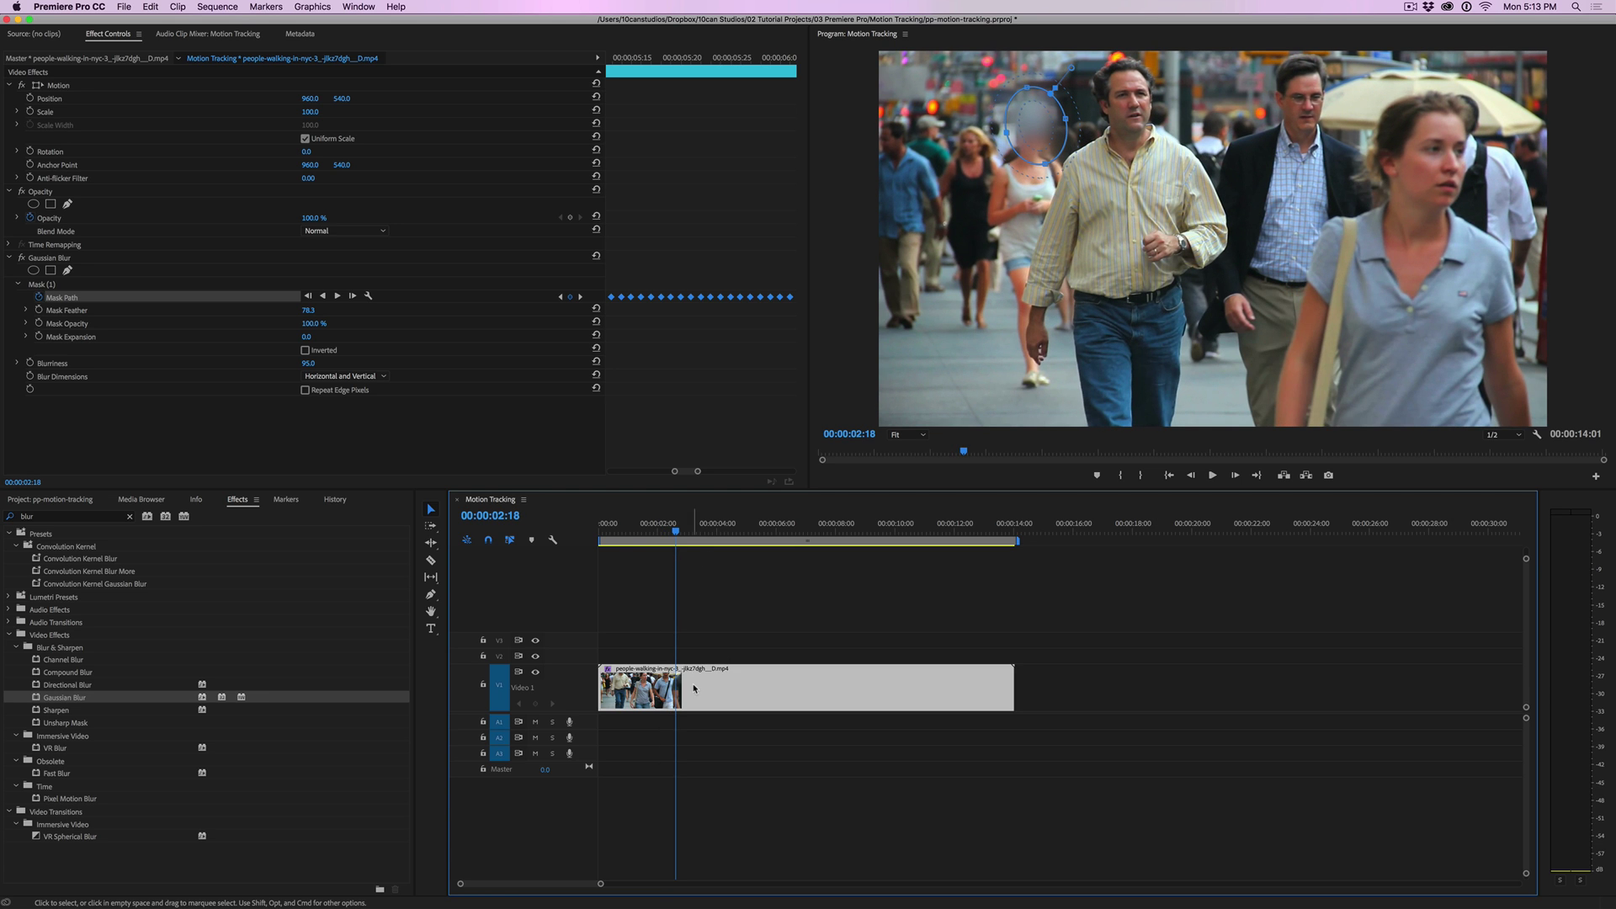
{"action": "left_click", "coordinate": [674, 472]}
{"action": "left_click_drag", "start_coordinate": [674, 474], "coordinate": [610, 474]}
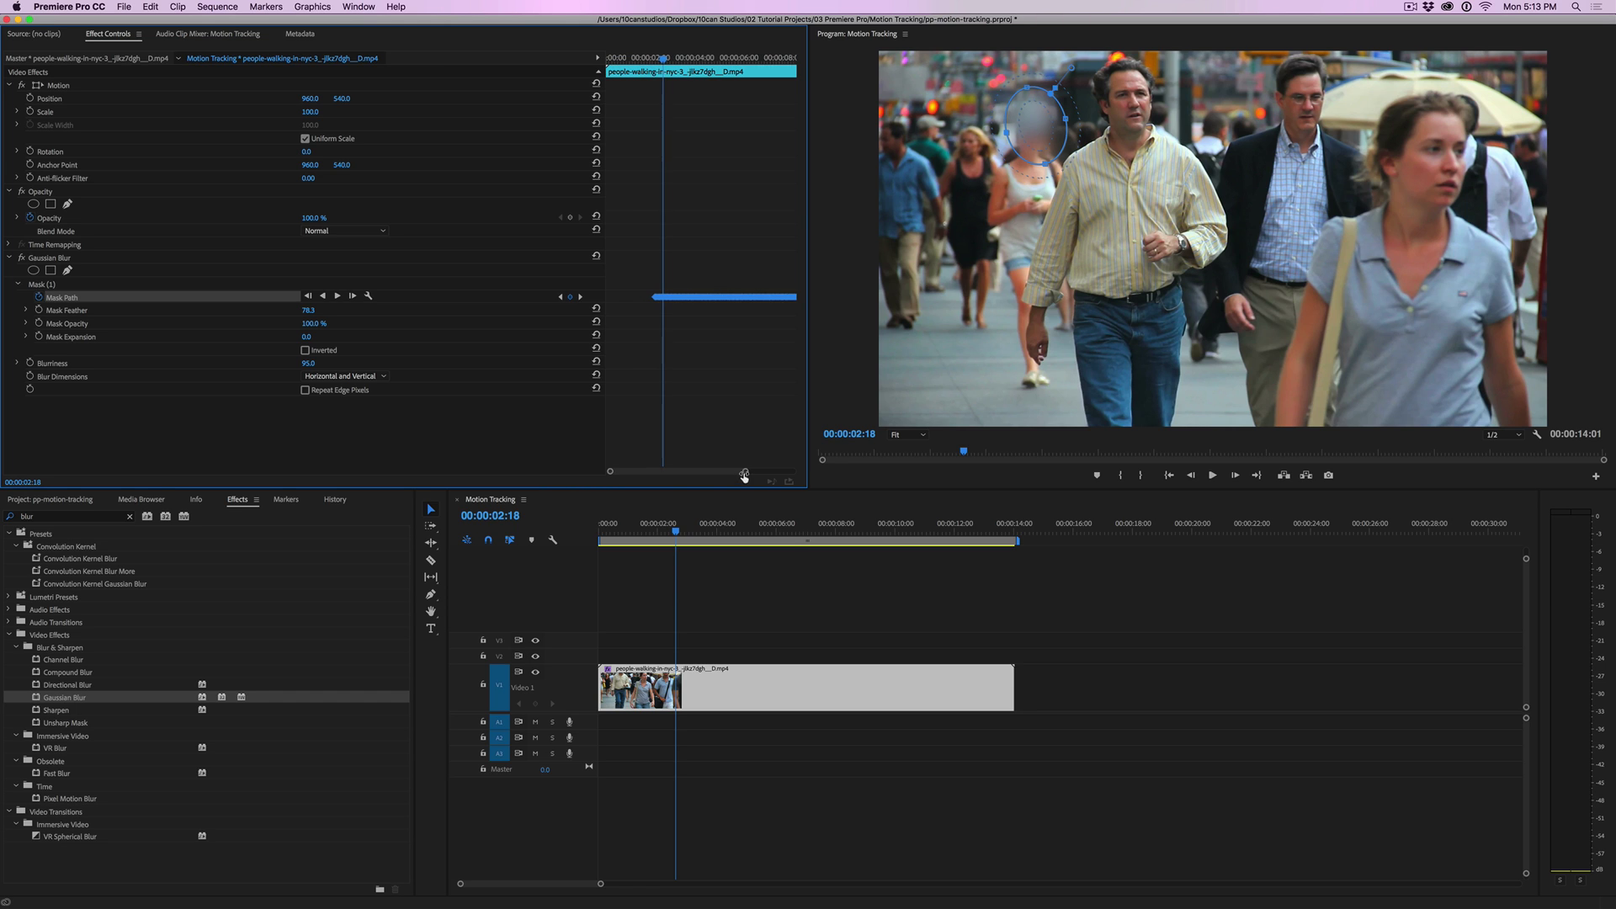
{"action": "key", "text": "="}
{"action": "left_click_drag", "start_coordinate": [656, 474], "coordinate": [659, 477]}
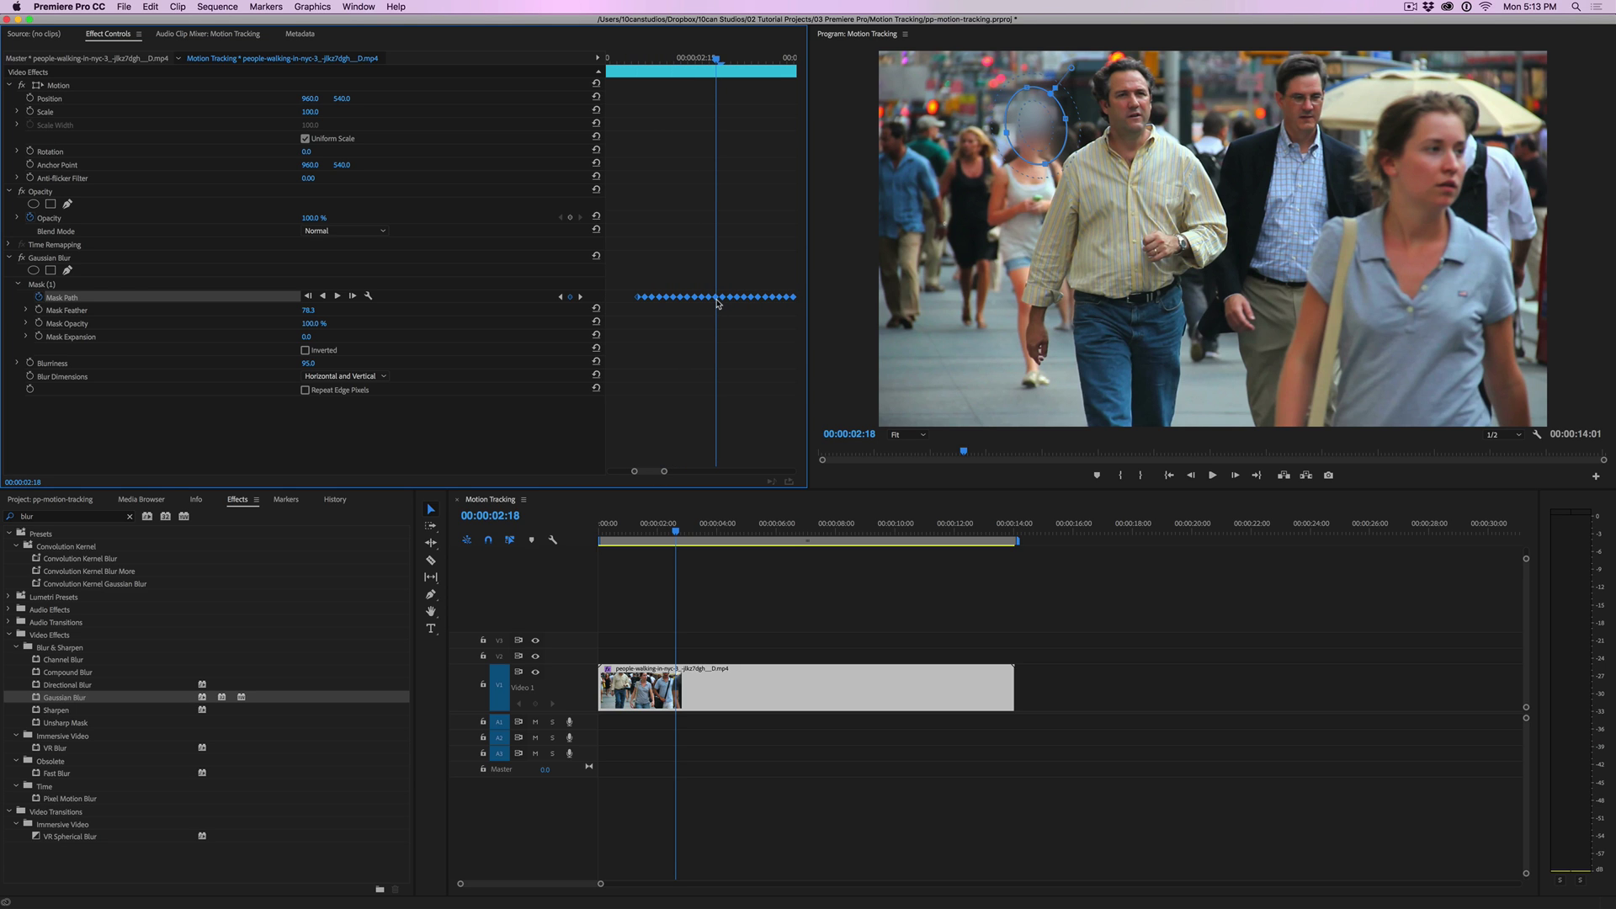
{"action": "left_click_drag", "start_coordinate": [626, 283], "coordinate": [706, 311]}
{"action": "key", "text": "Delete"}
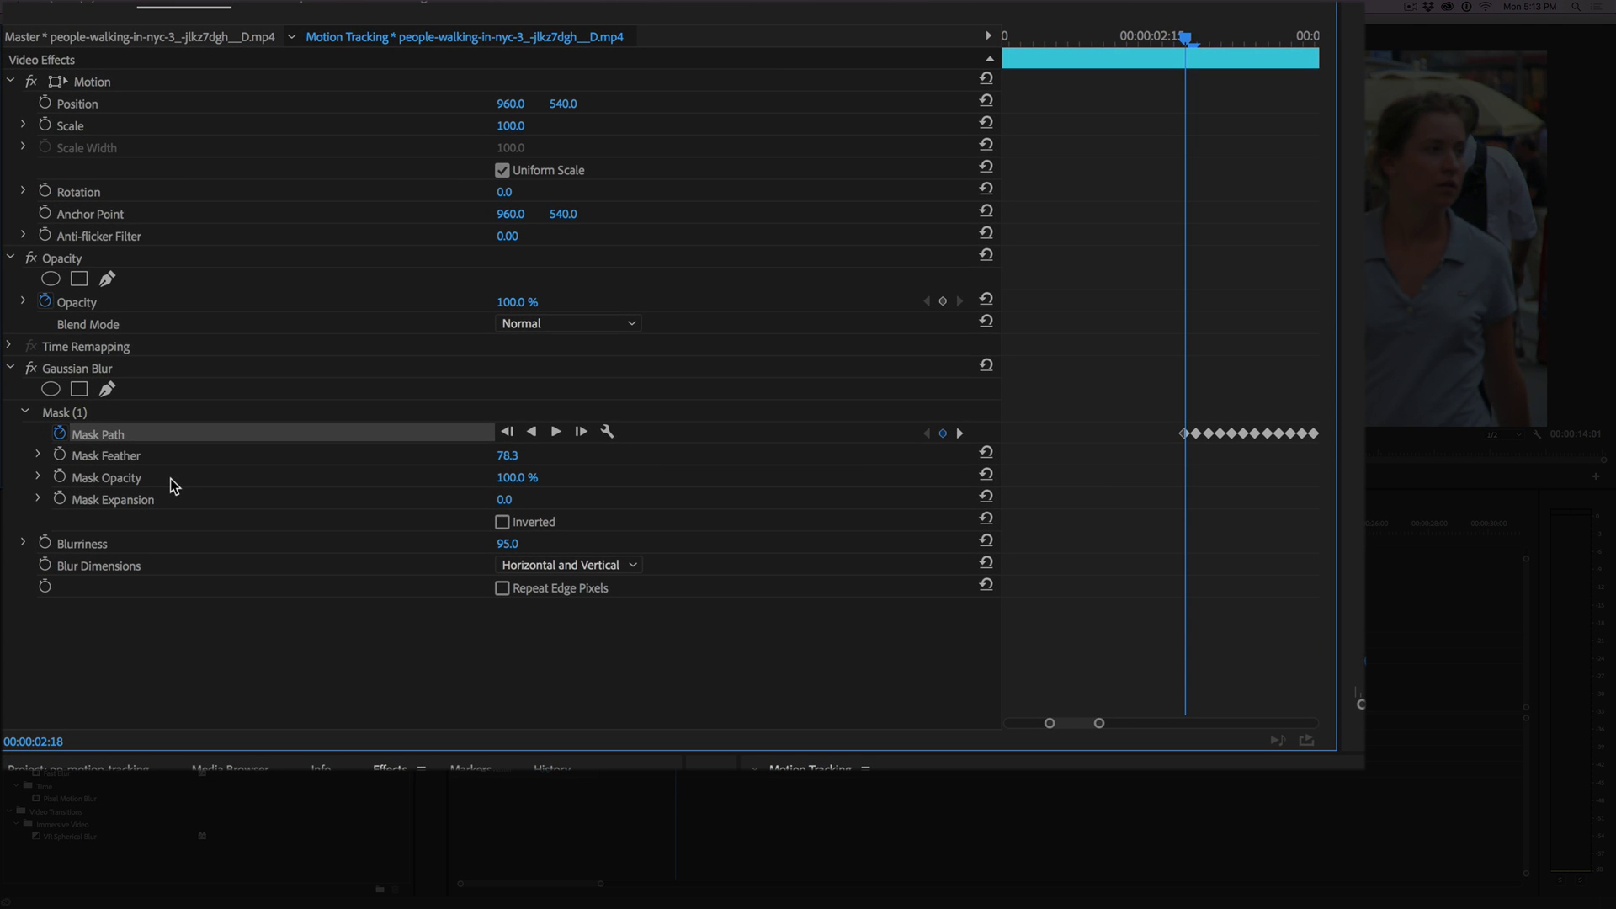
Keyframe the blur's Mask Opacity at 100% on 00:00:02:18 and at 0% one frame earlier, on 00:00:02:17
{"action": "left_click", "coordinate": [59, 477]}
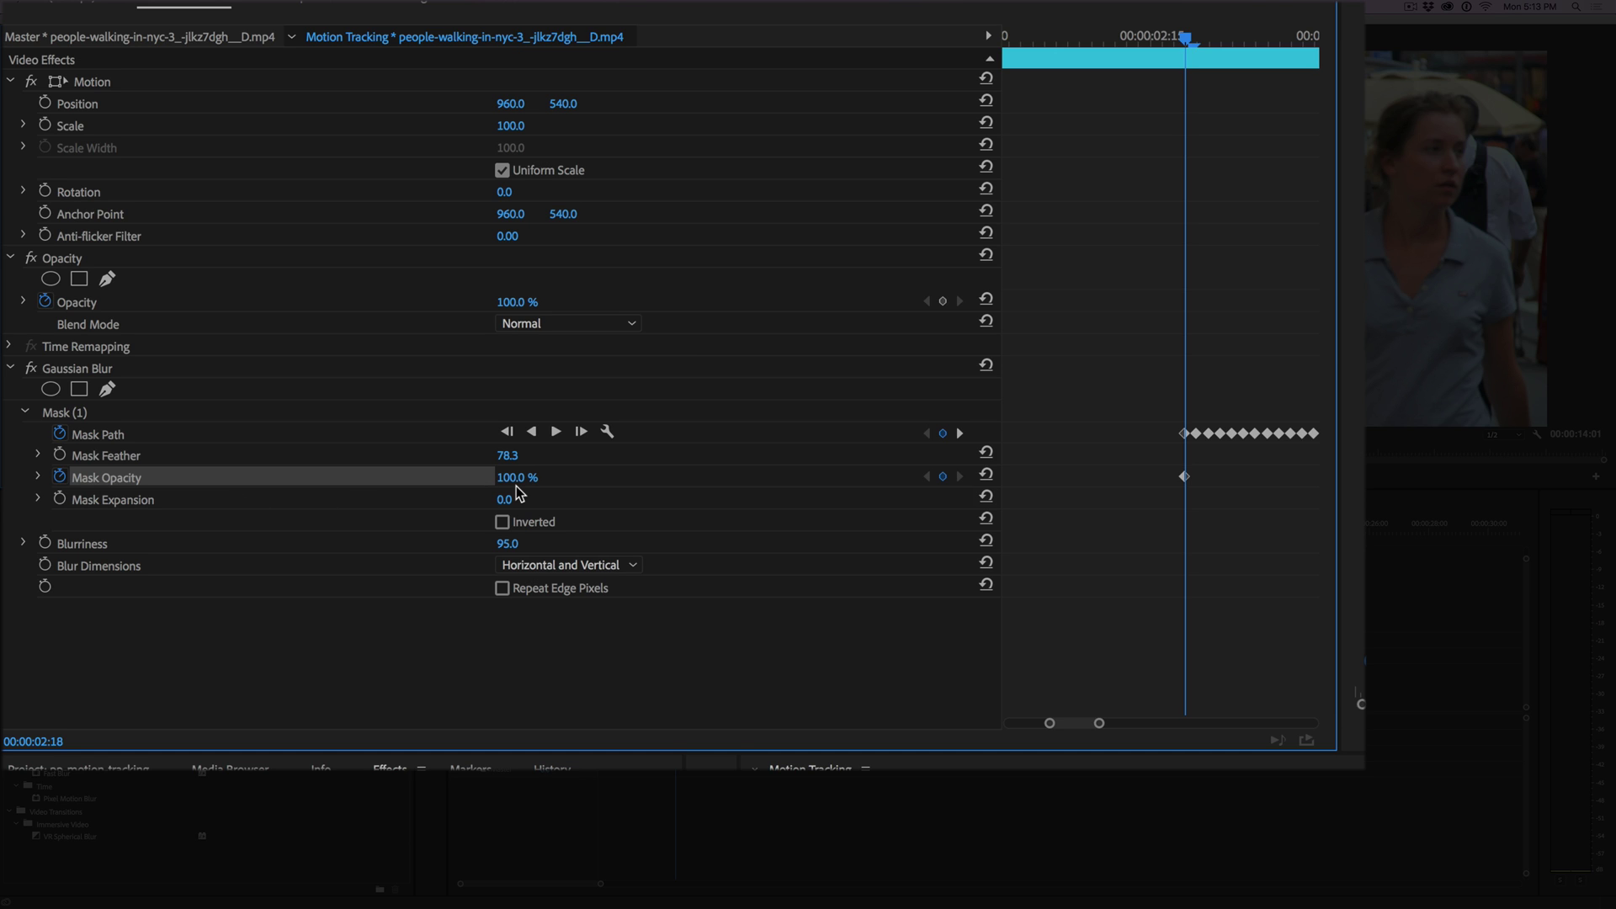
{"action": "key", "text": "Left"}
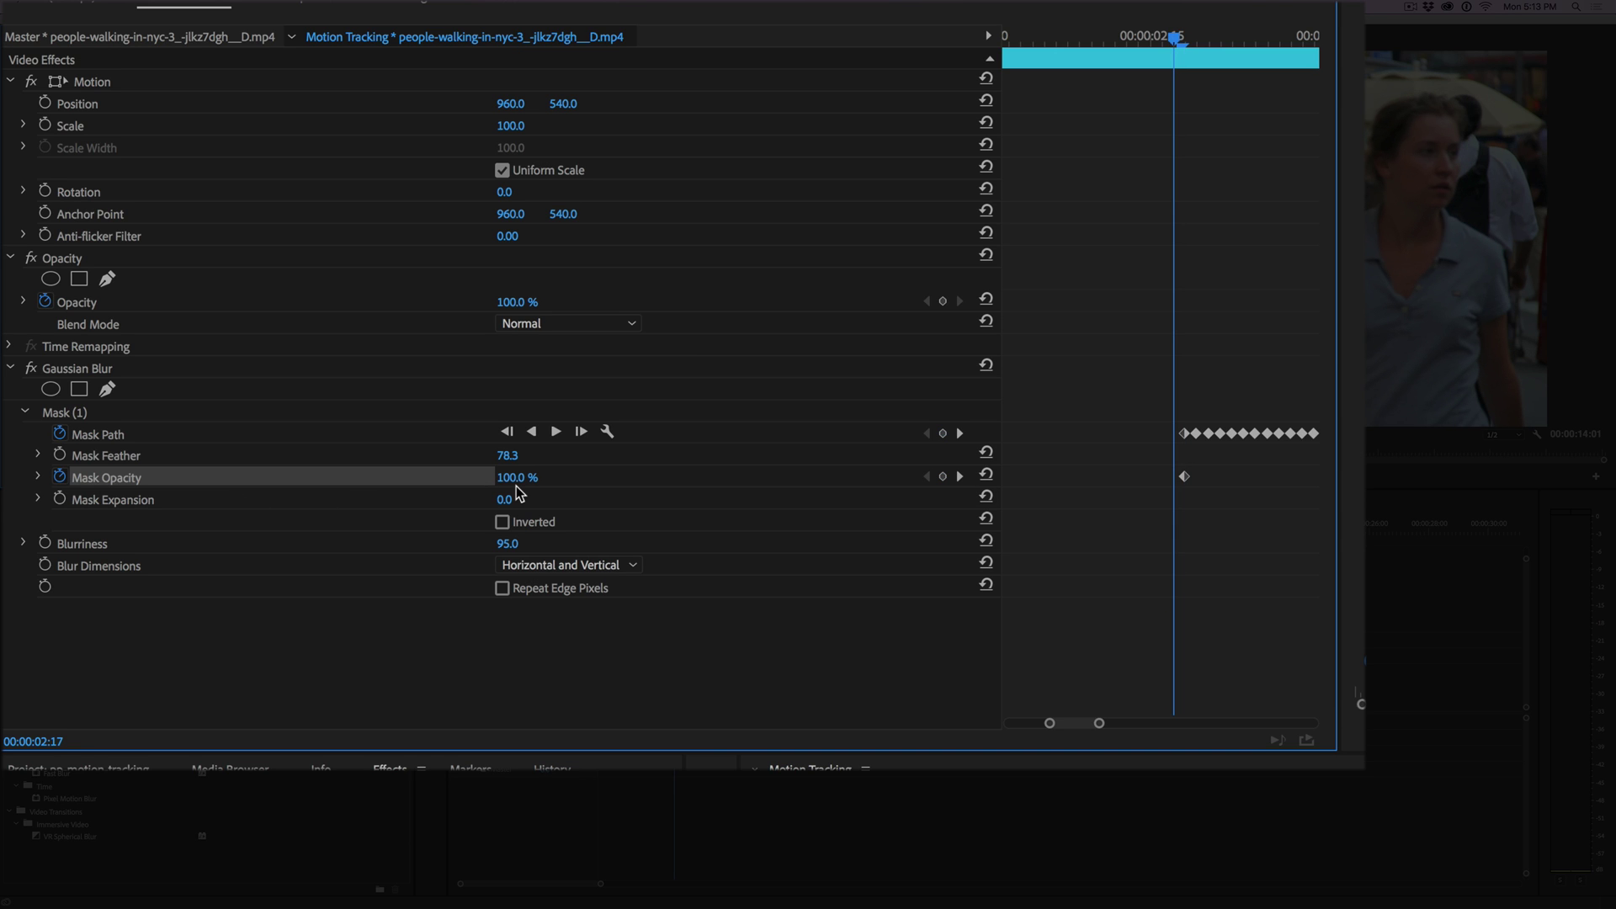
{"action": "left_click", "coordinate": [944, 477]}
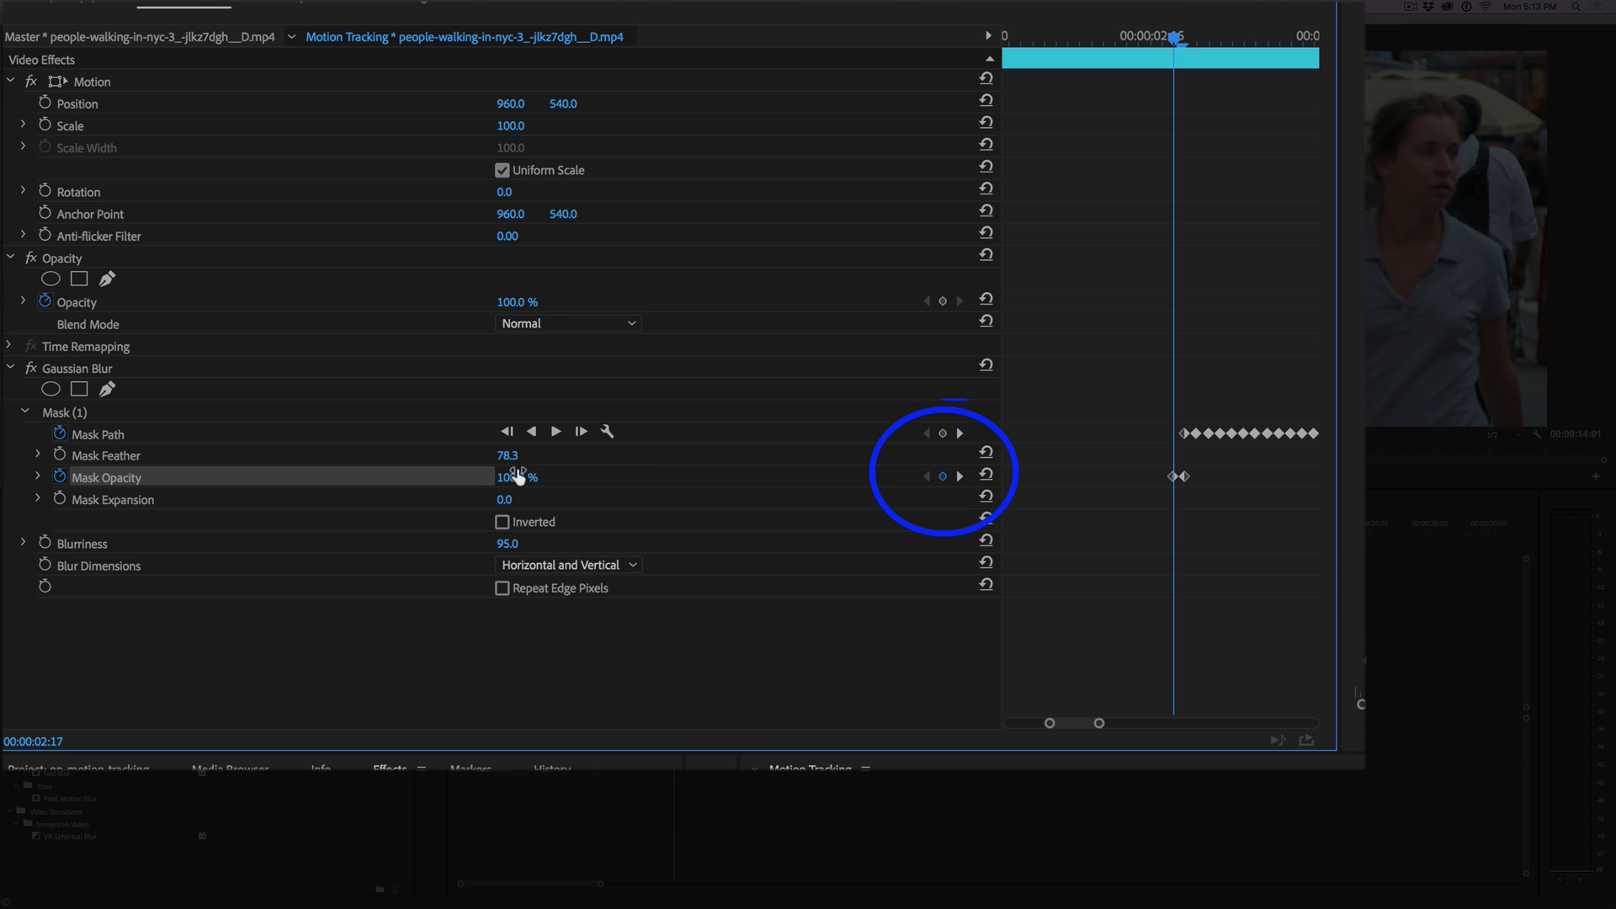
{"action": "left_click_drag", "start_coordinate": [519, 477], "coordinate": [421, 477]}
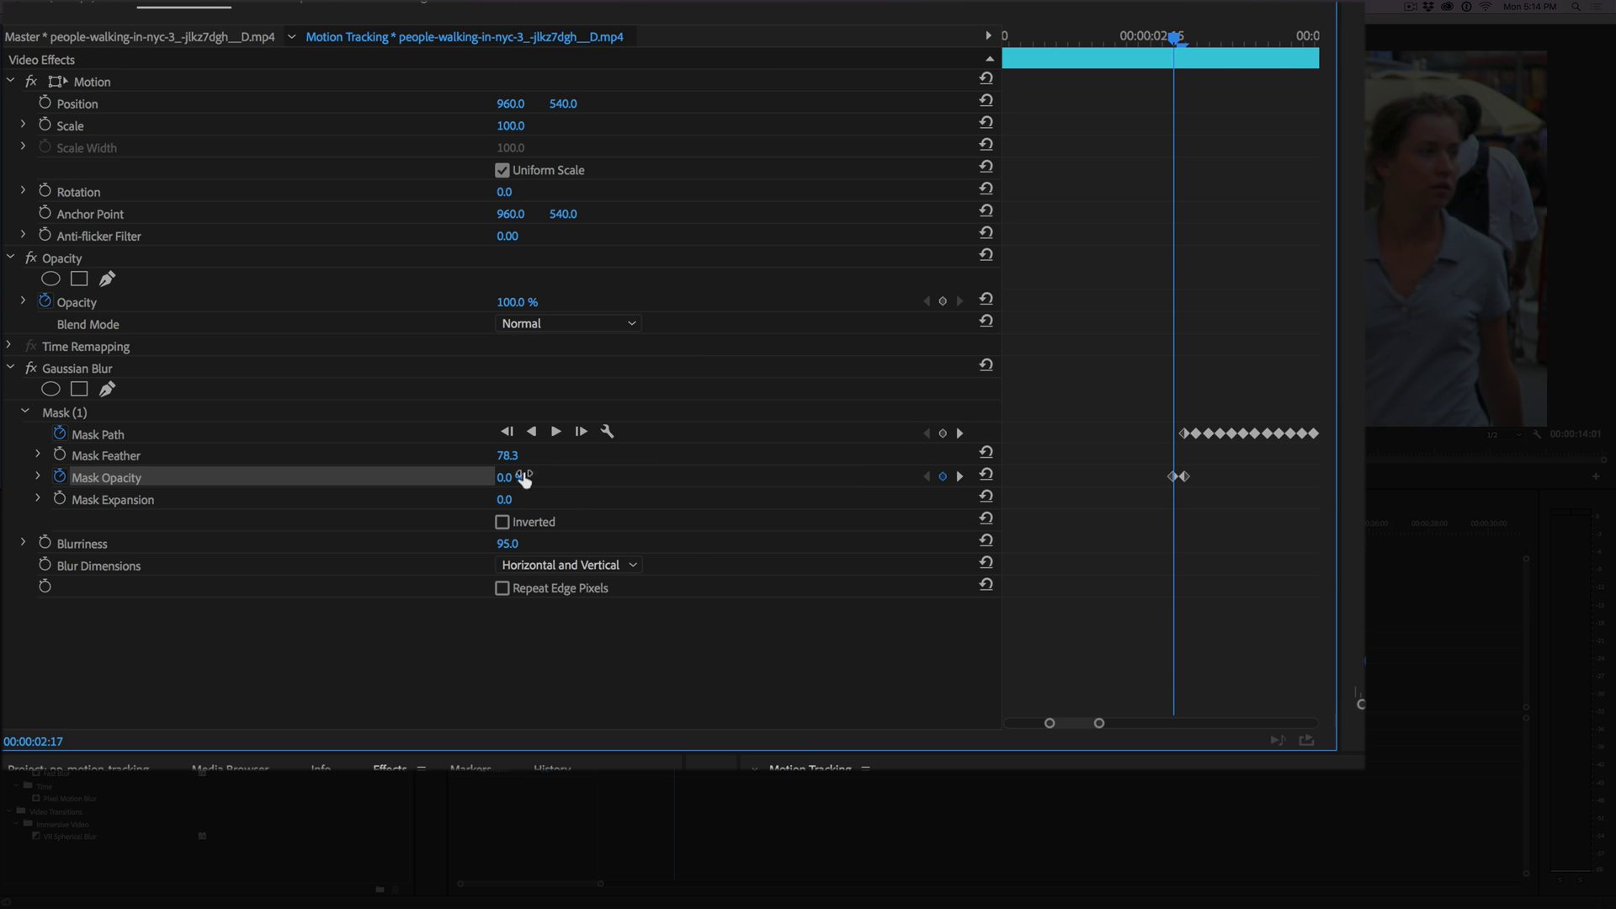
Play, scrub and step through the frames around 00:00:02:17 to check how the blur switches on at the Mask Opacity keyframes
{"action": "left_click_drag", "start_coordinate": [1158, 44], "coordinate": [1141, 83]}
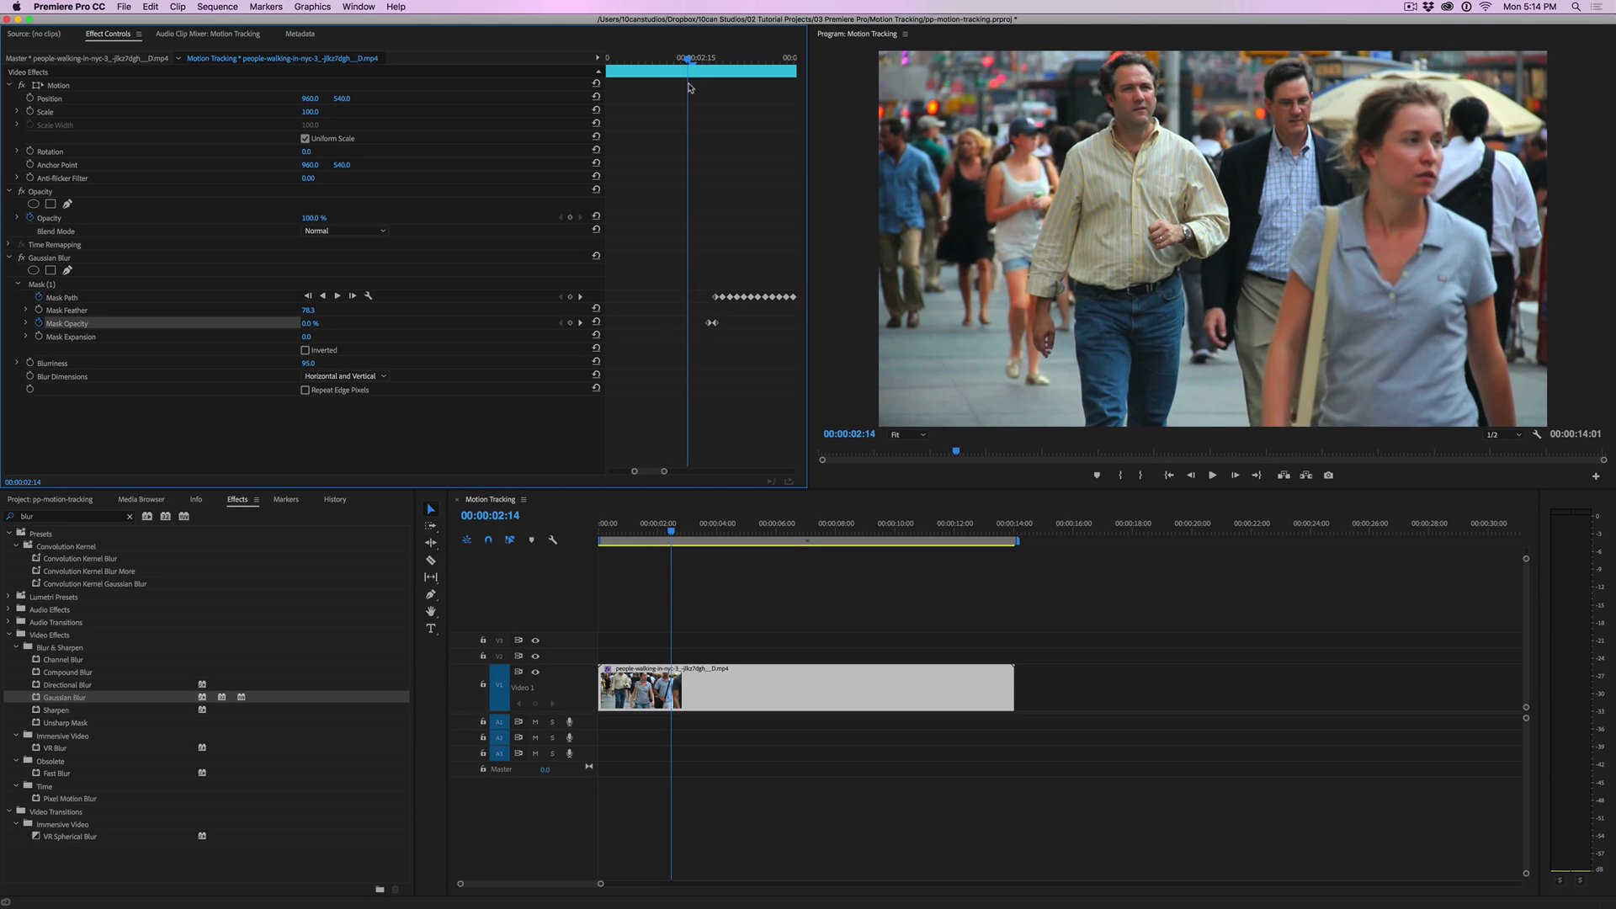
{"action": "left_click_drag", "start_coordinate": [689, 86], "coordinate": [710, 87]}
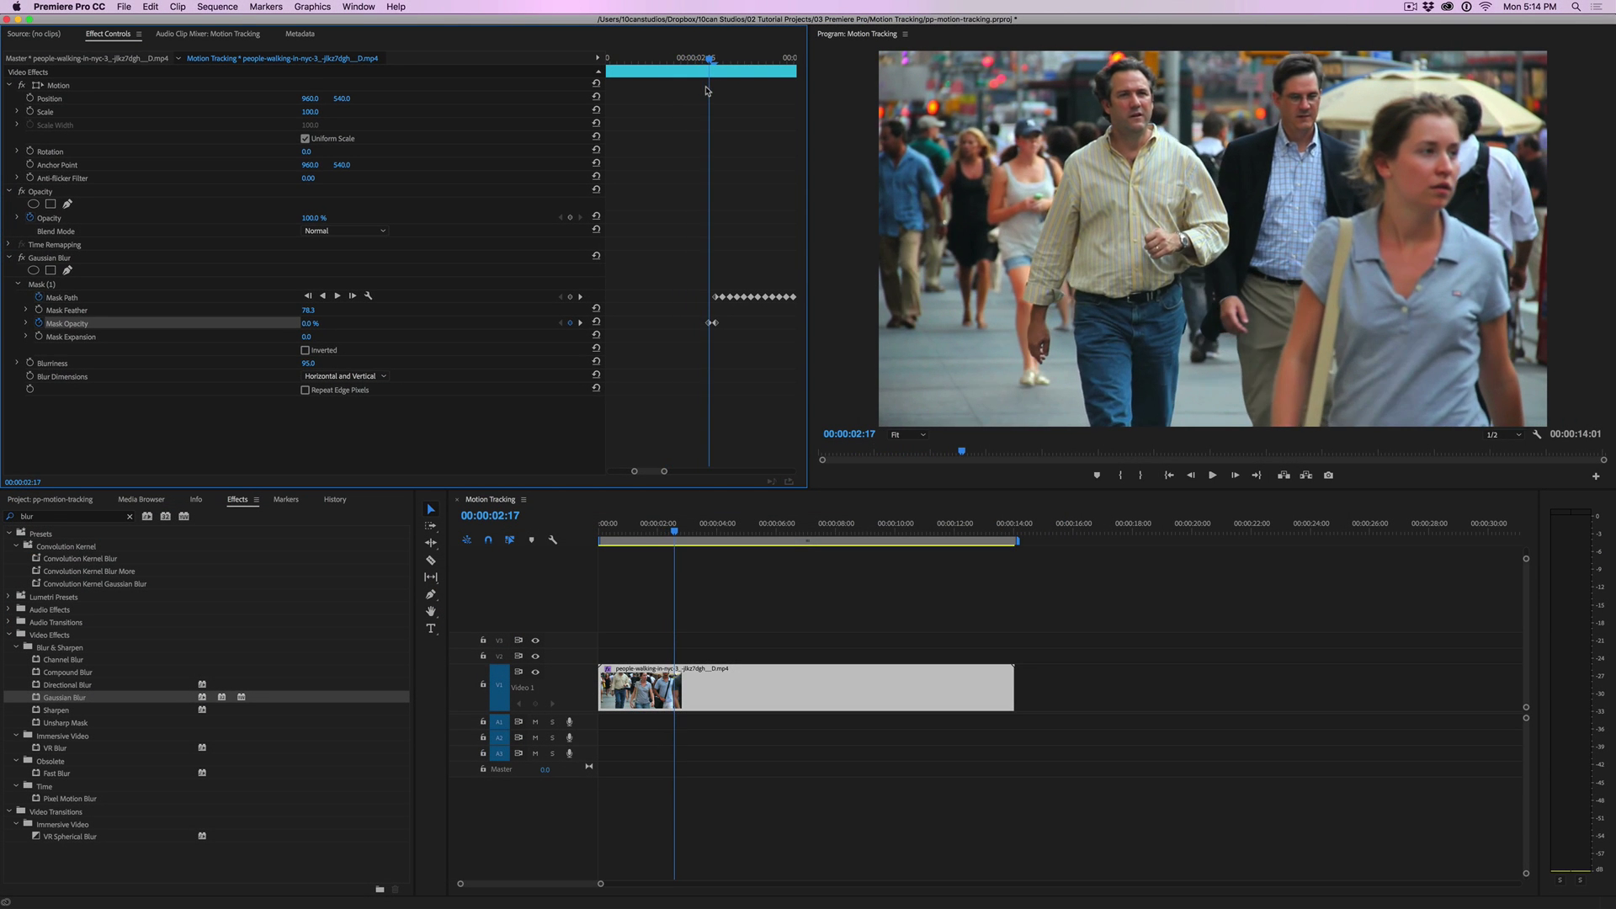
{"action": "key", "text": "c"}
{"action": "key", "text": "space"}
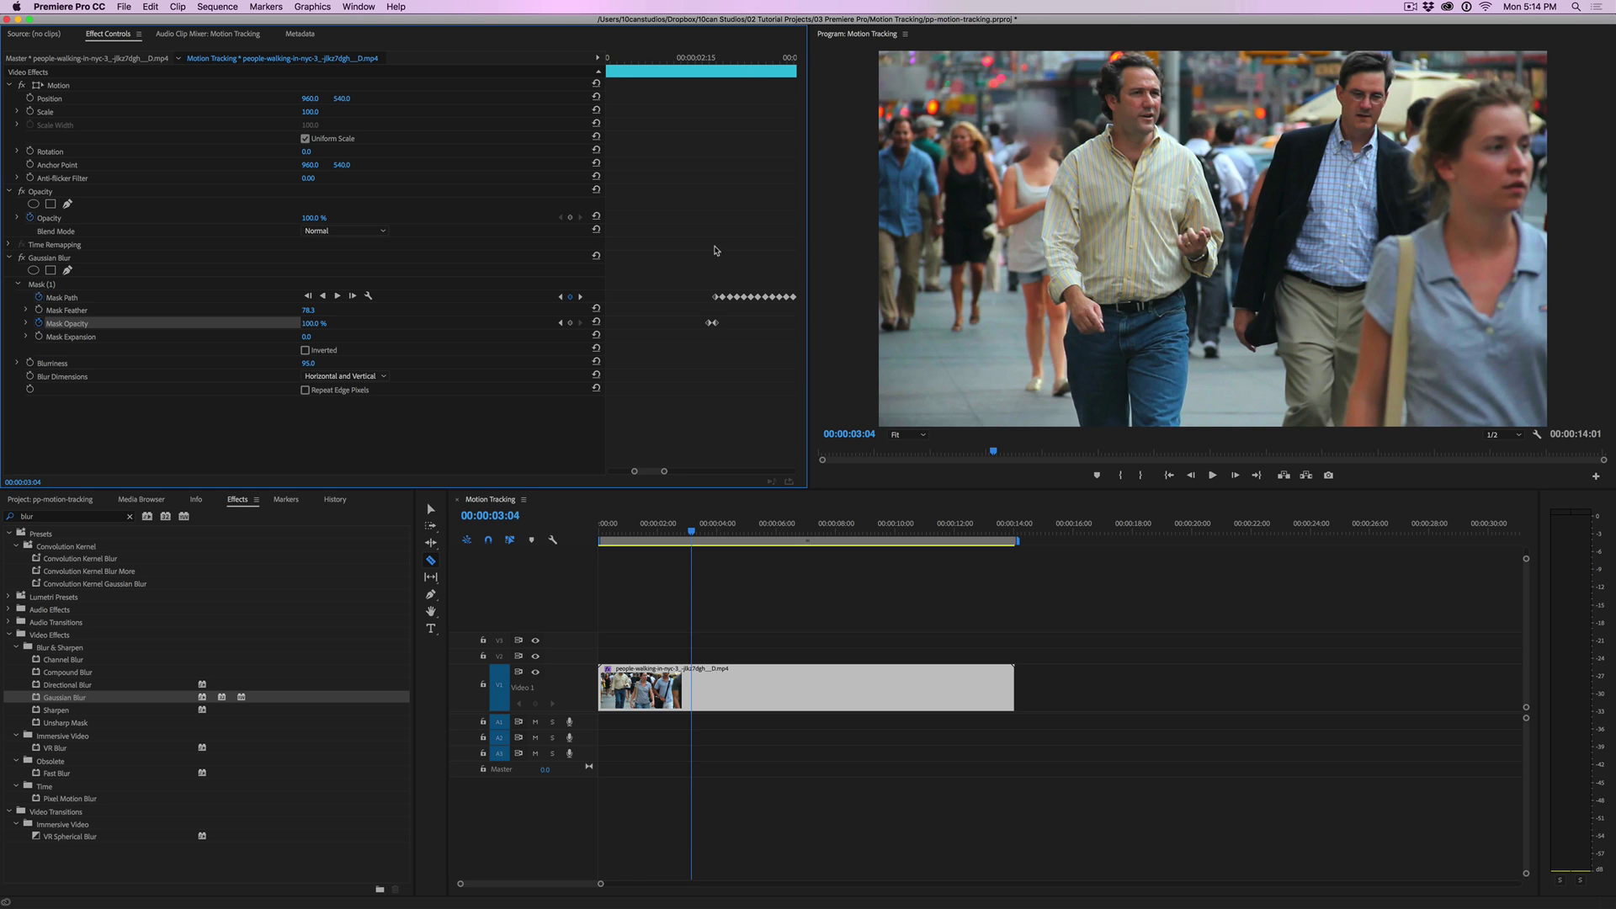
{"action": "left_click", "coordinate": [561, 297]}
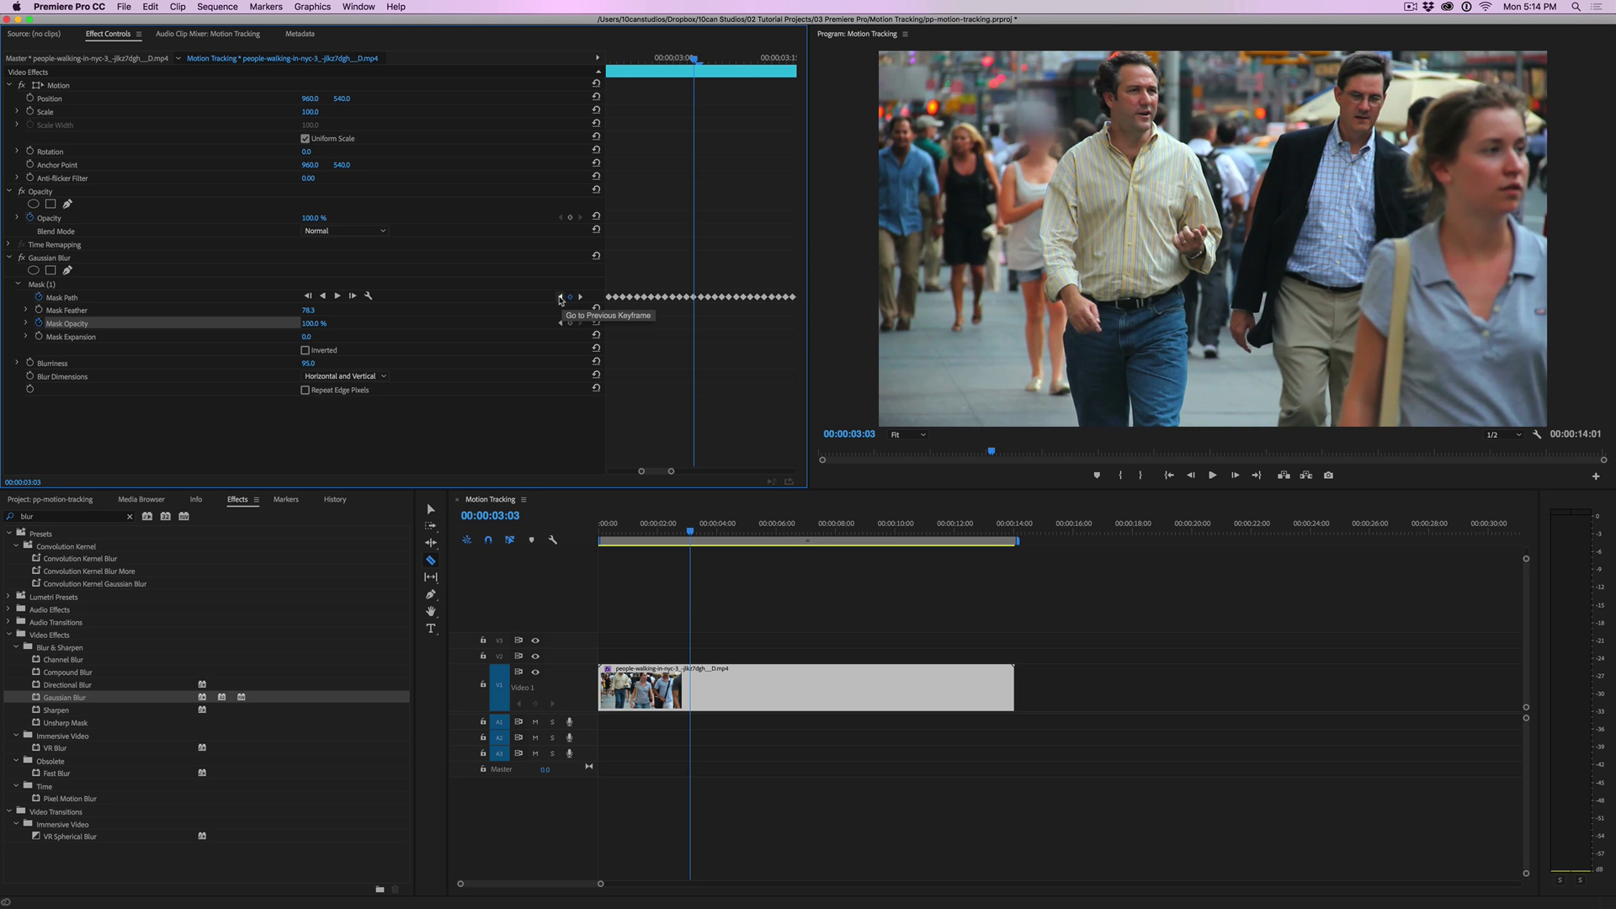
{"action": "key", "text": "Left"}
{"action": "key", "text": "Left"}
{"action": "key", "text": "Left"}
{"action": "key", "text": "Left"}
{"action": "key", "text": "Left"}
{"action": "key", "text": "Left"}
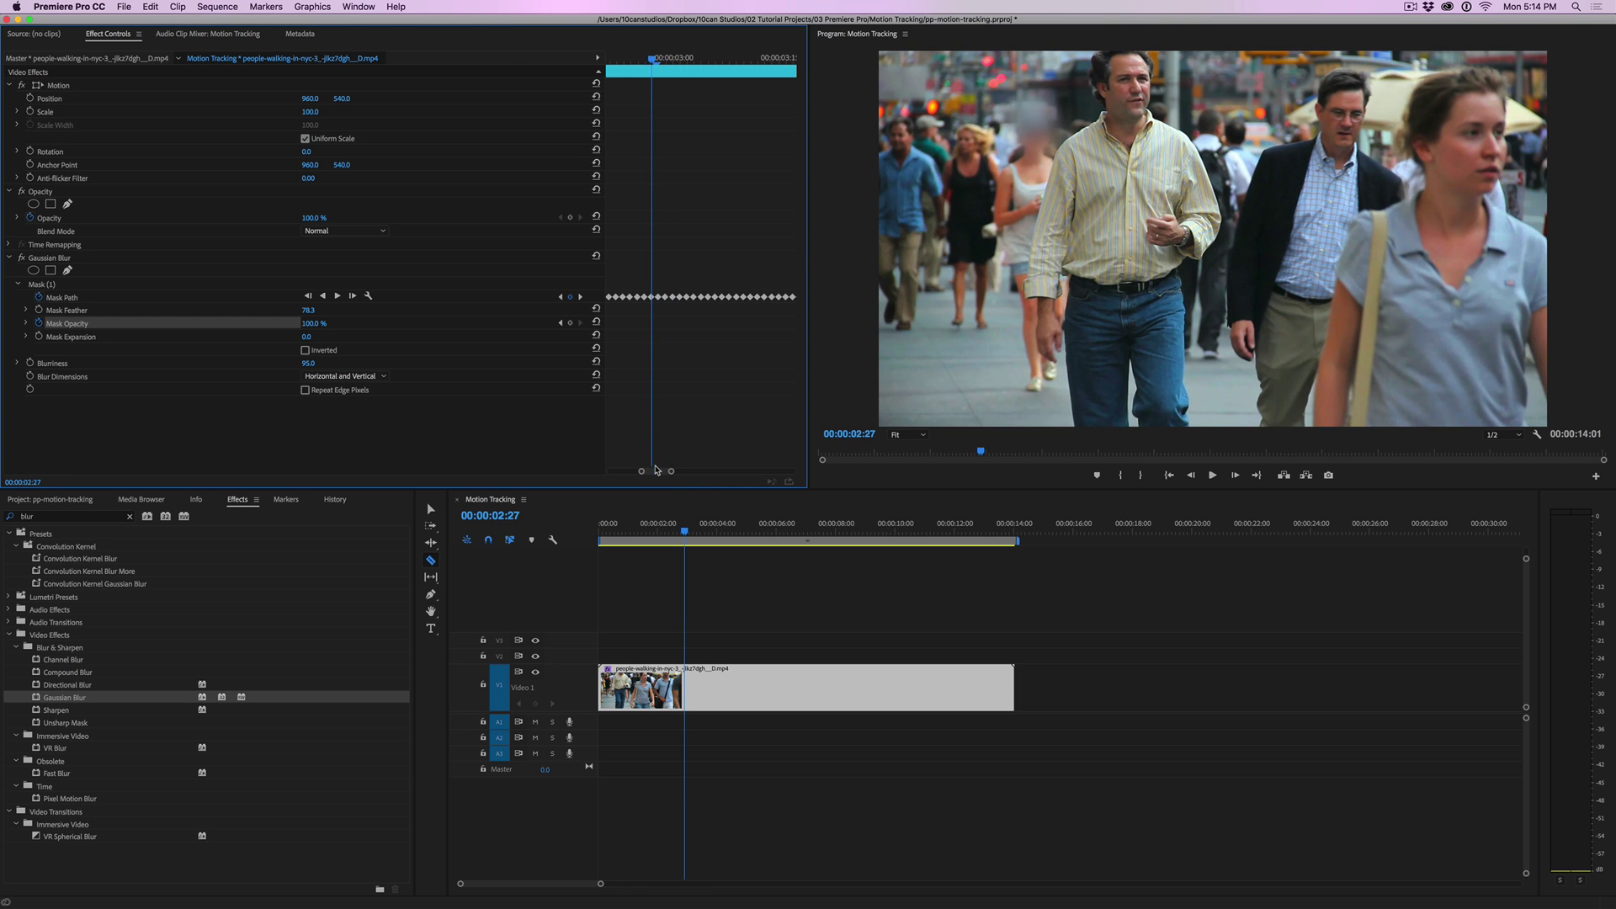
{"action": "left_click_drag", "start_coordinate": [660, 475], "coordinate": [654, 477]}
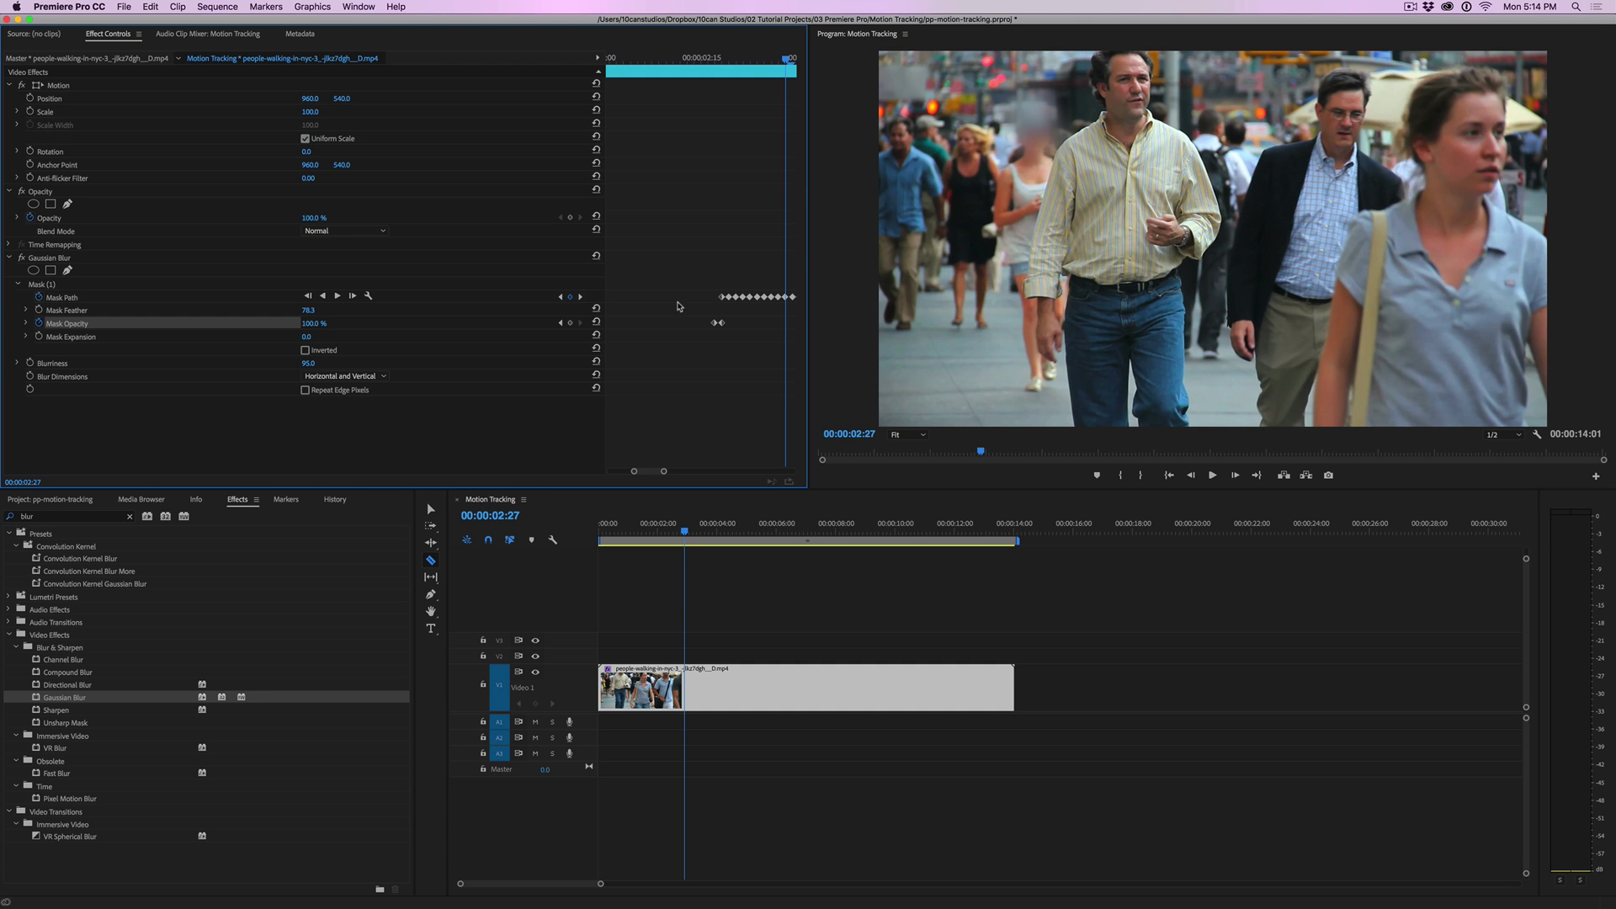
{"action": "left_click_drag", "start_coordinate": [692, 532], "coordinate": [671, 533]}
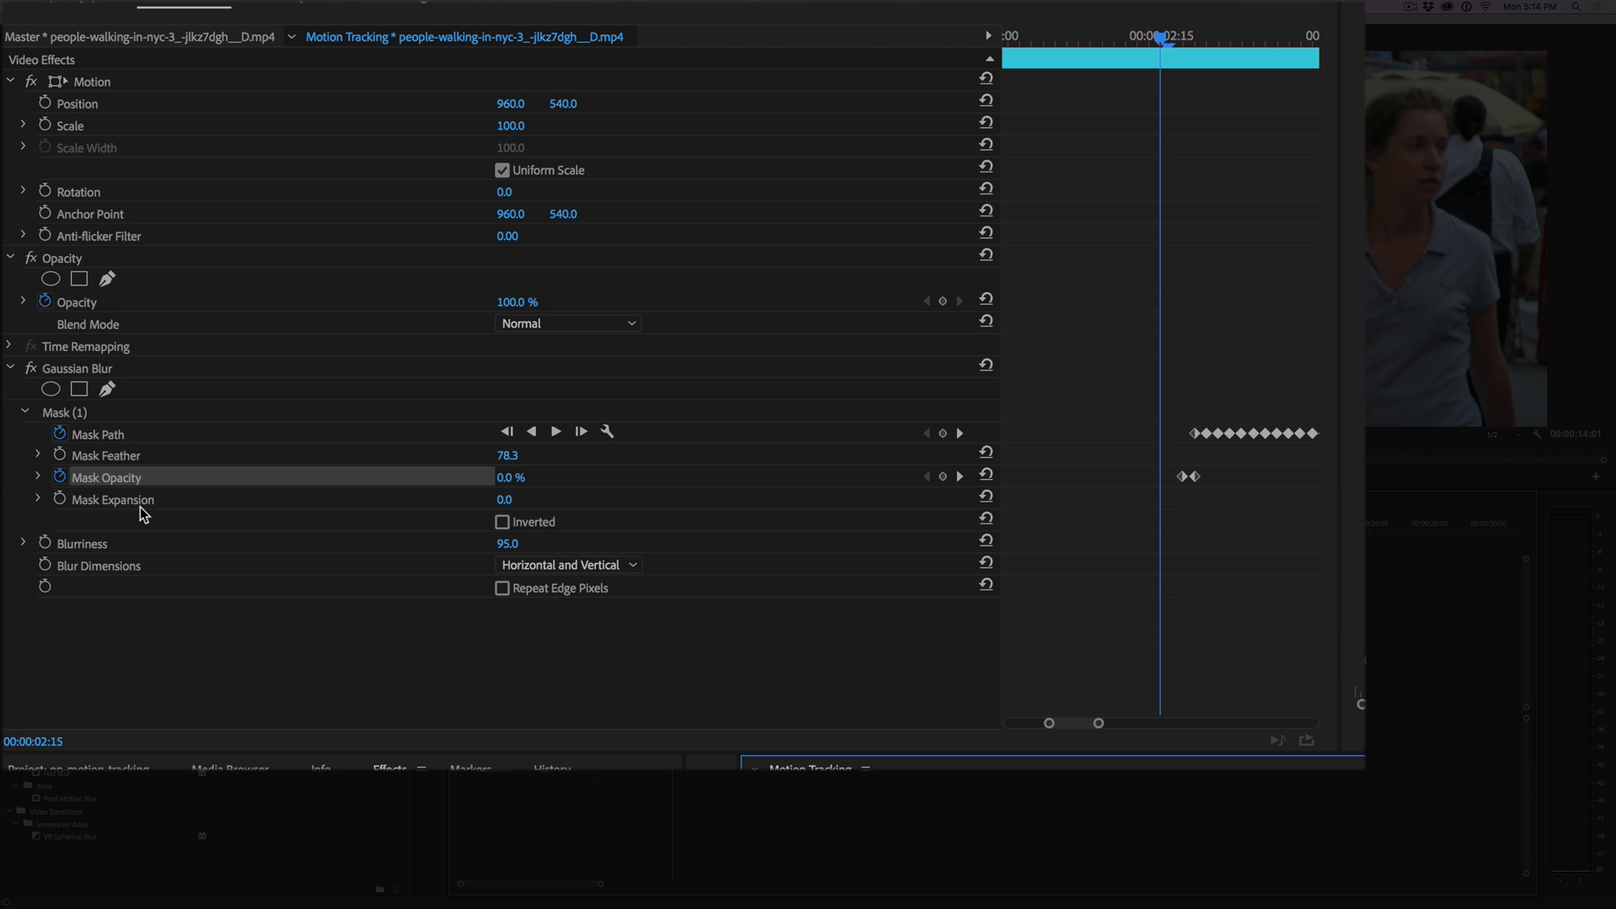
Start keyframing Mask Expansion at 00:00:02:18 and shrink the Gaussian Blur mask to an expansion of -40.0
{"action": "left_click_drag", "start_coordinate": [1161, 40], "coordinate": [1195, 42]}
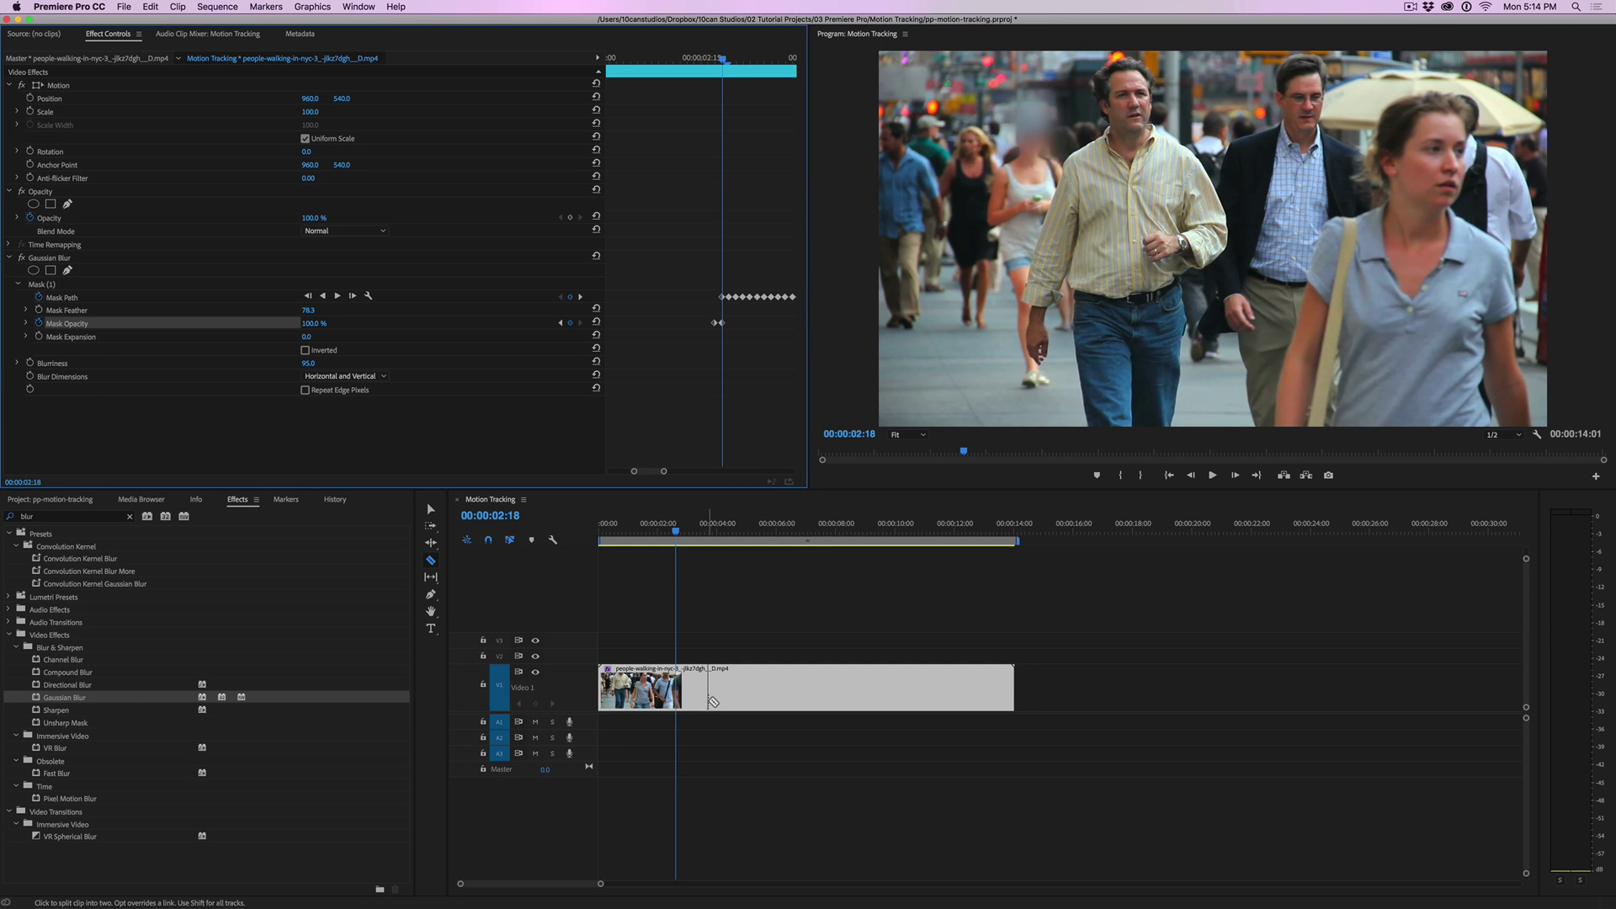
{"action": "left_click", "coordinate": [47, 285]}
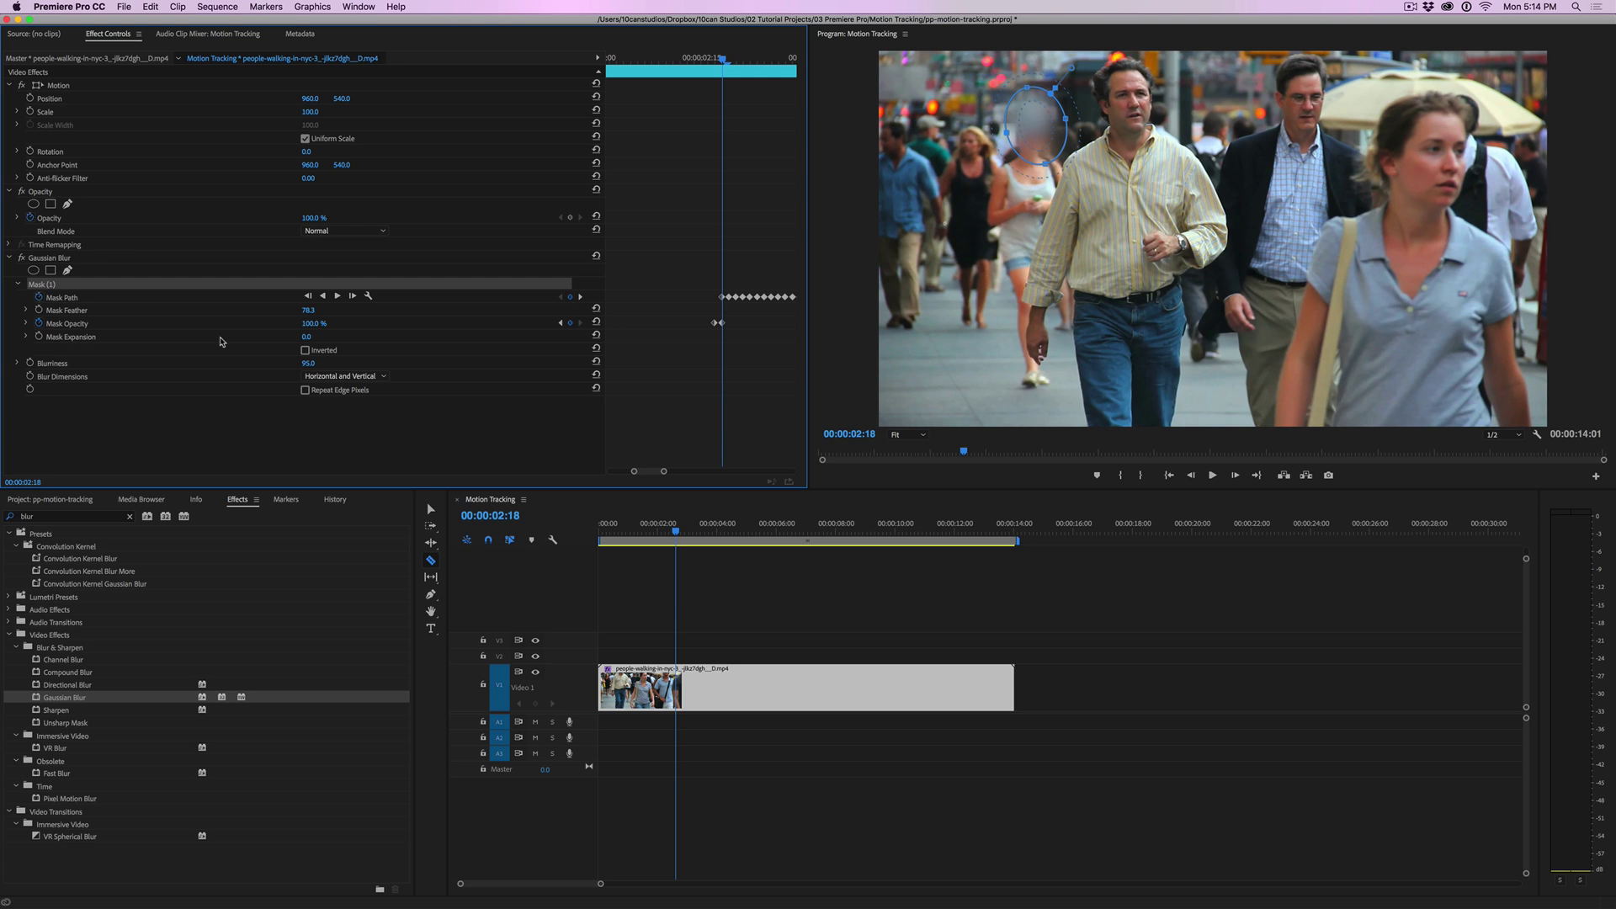
{"action": "left_click", "coordinate": [40, 337]}
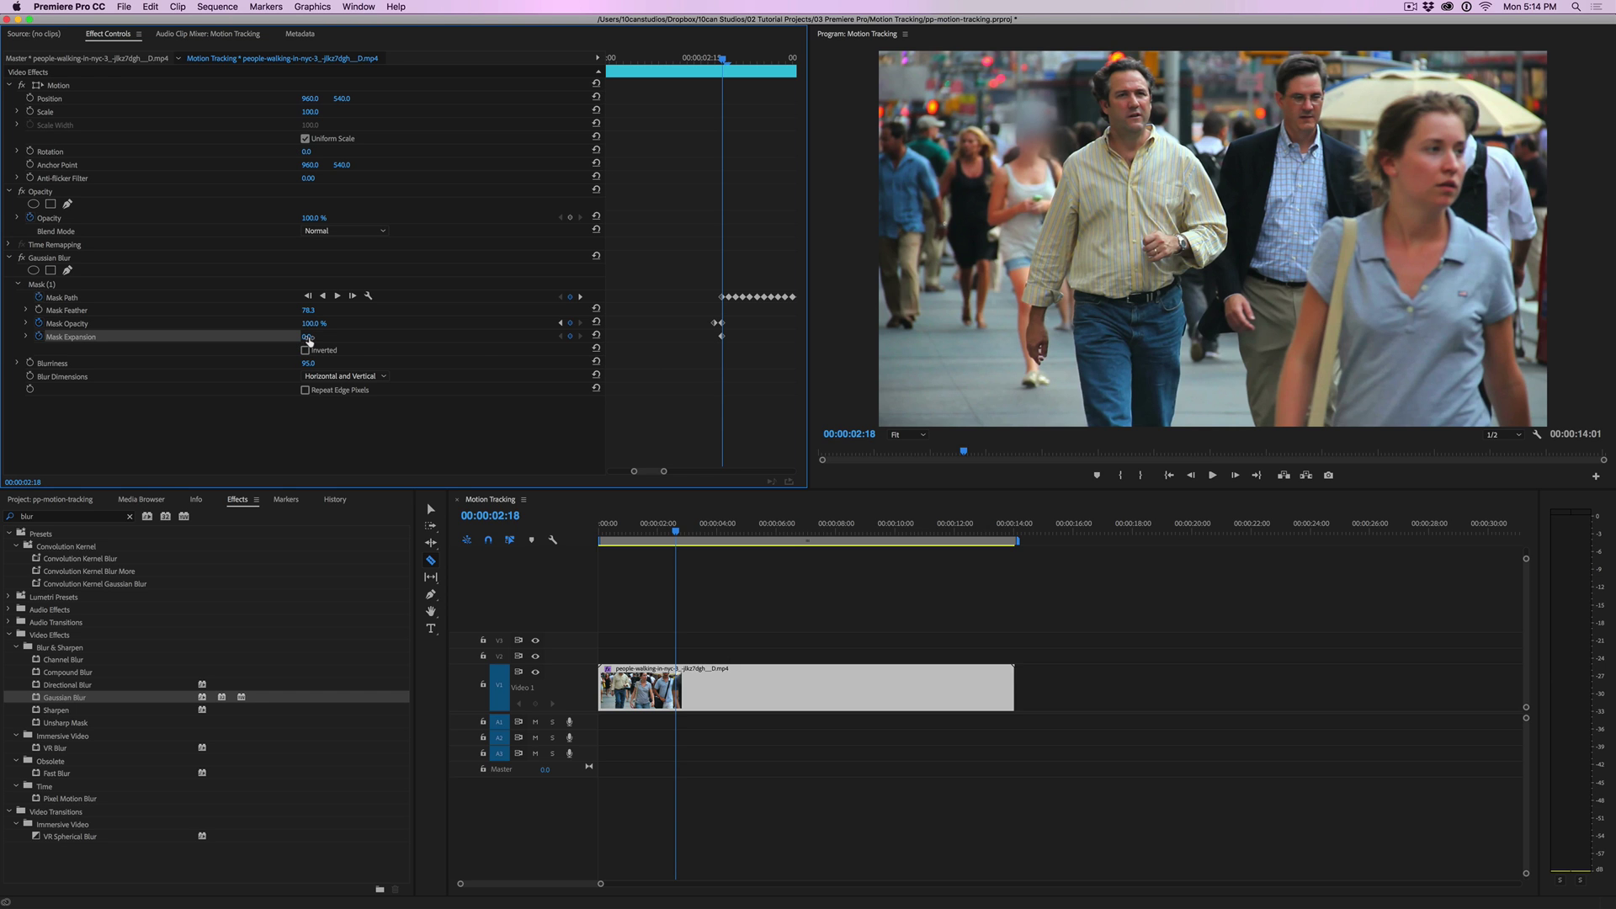
{"action": "left_click_drag", "start_coordinate": [306, 336], "coordinate": [273, 337]}
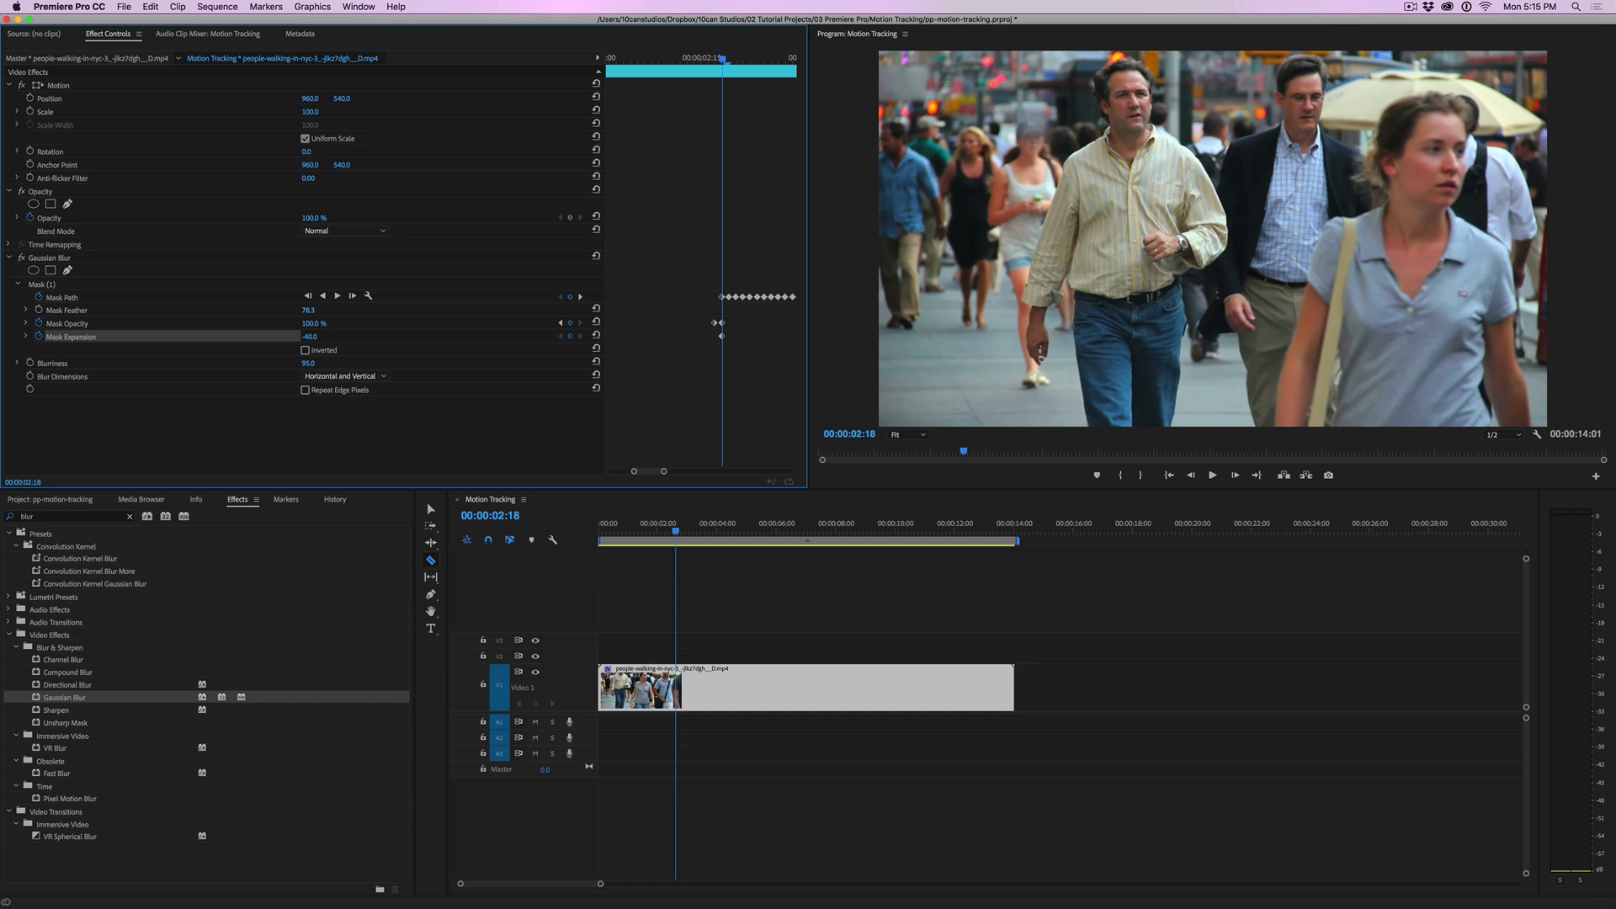
Display the mask outline, adjust its expansion to -34.0 and reposition the mask over the woman's face at 00:00:02:18
{"action": "left_click", "coordinate": [1048, 135]}
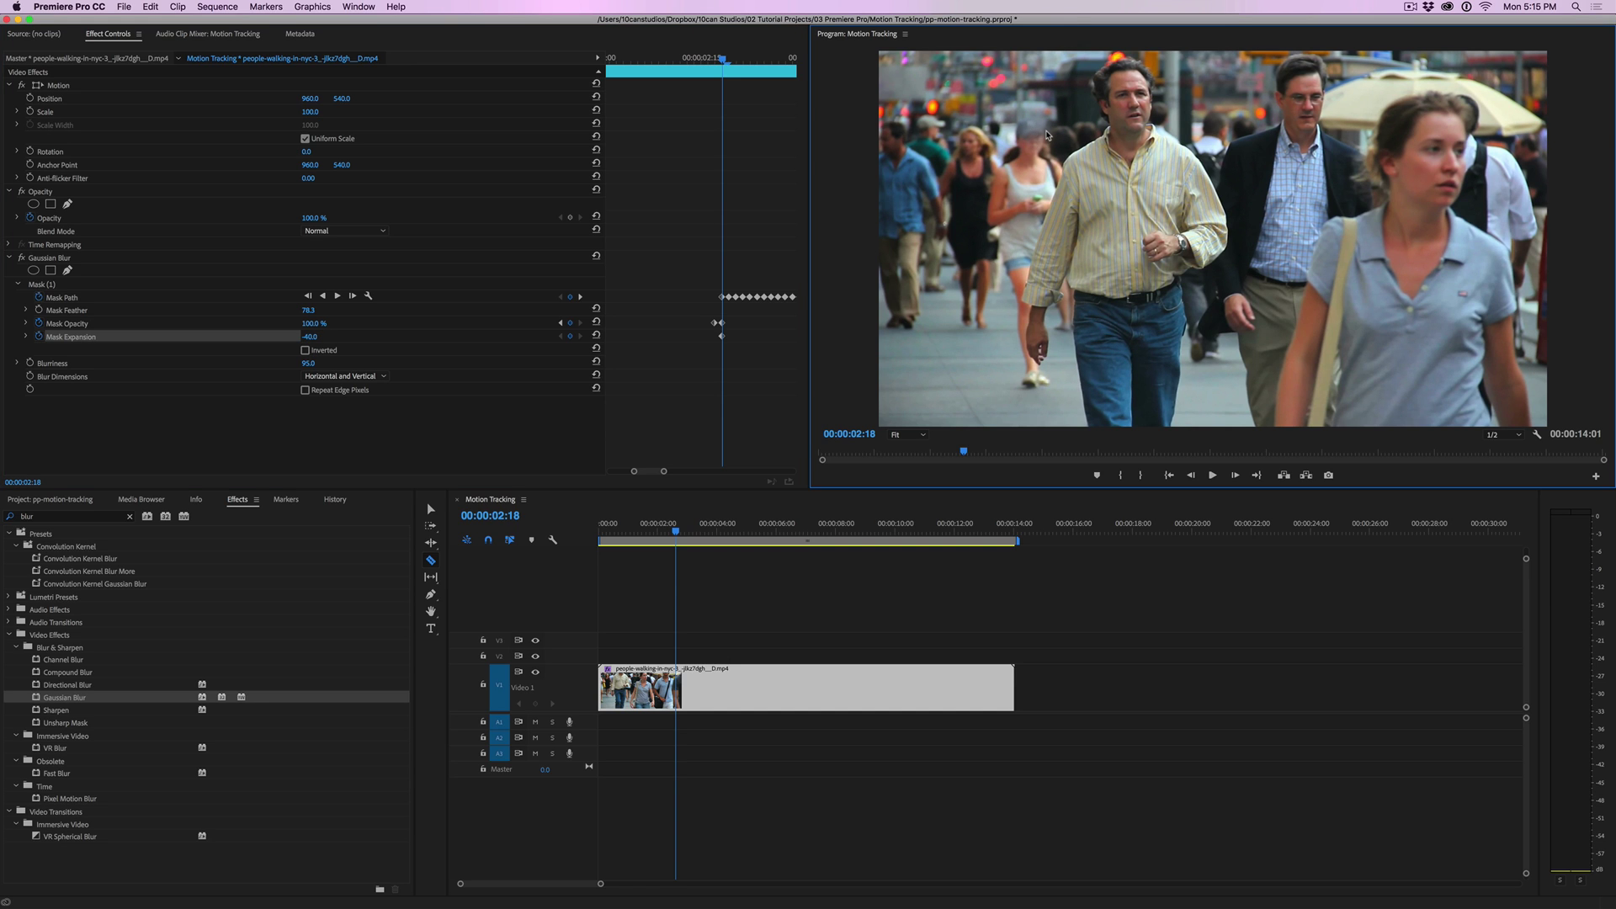
{"action": "left_click", "coordinate": [48, 293]}
{"action": "left_click", "coordinate": [51, 289]}
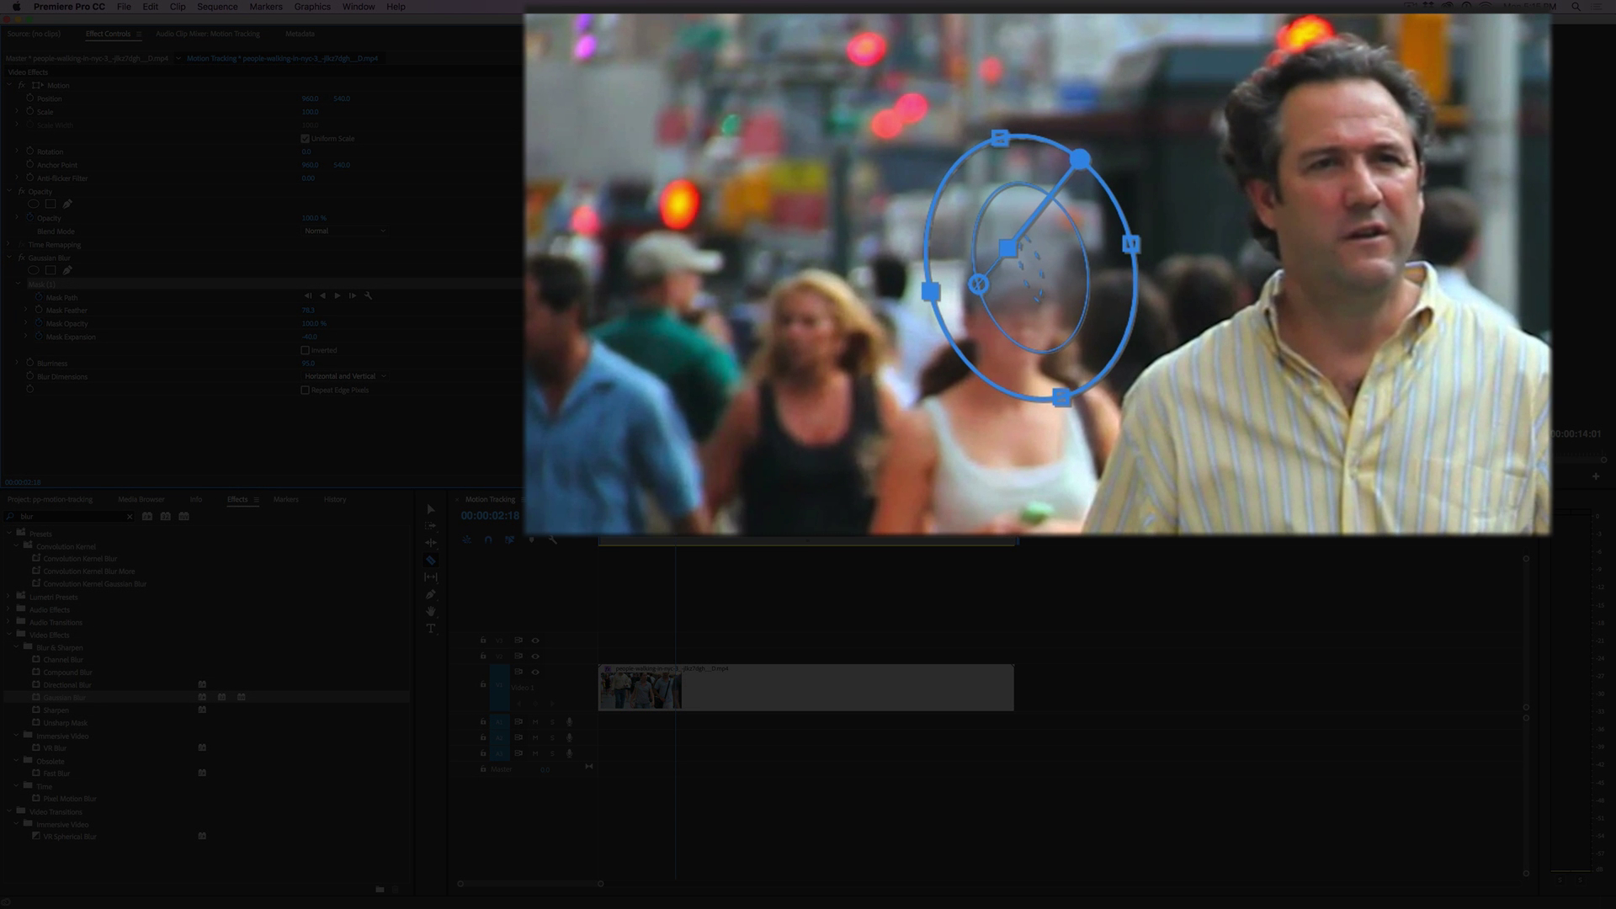
{"action": "left_click_drag", "start_coordinate": [1007, 249], "coordinate": [982, 280]}
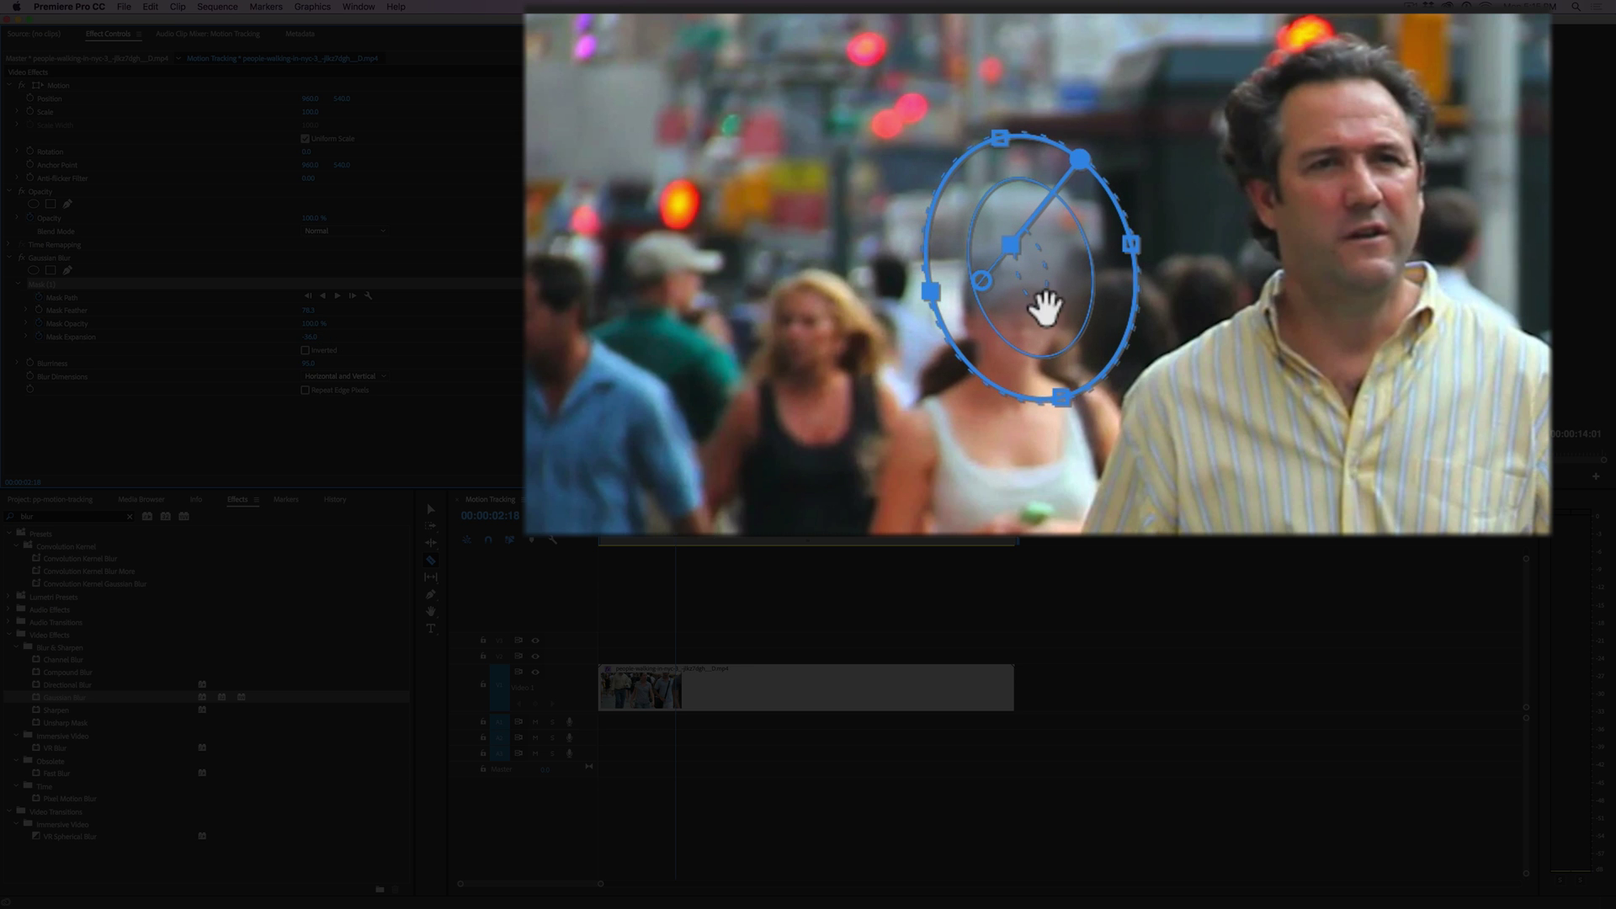
{"action": "left_click_drag", "start_coordinate": [1044, 295], "coordinate": [1031, 333]}
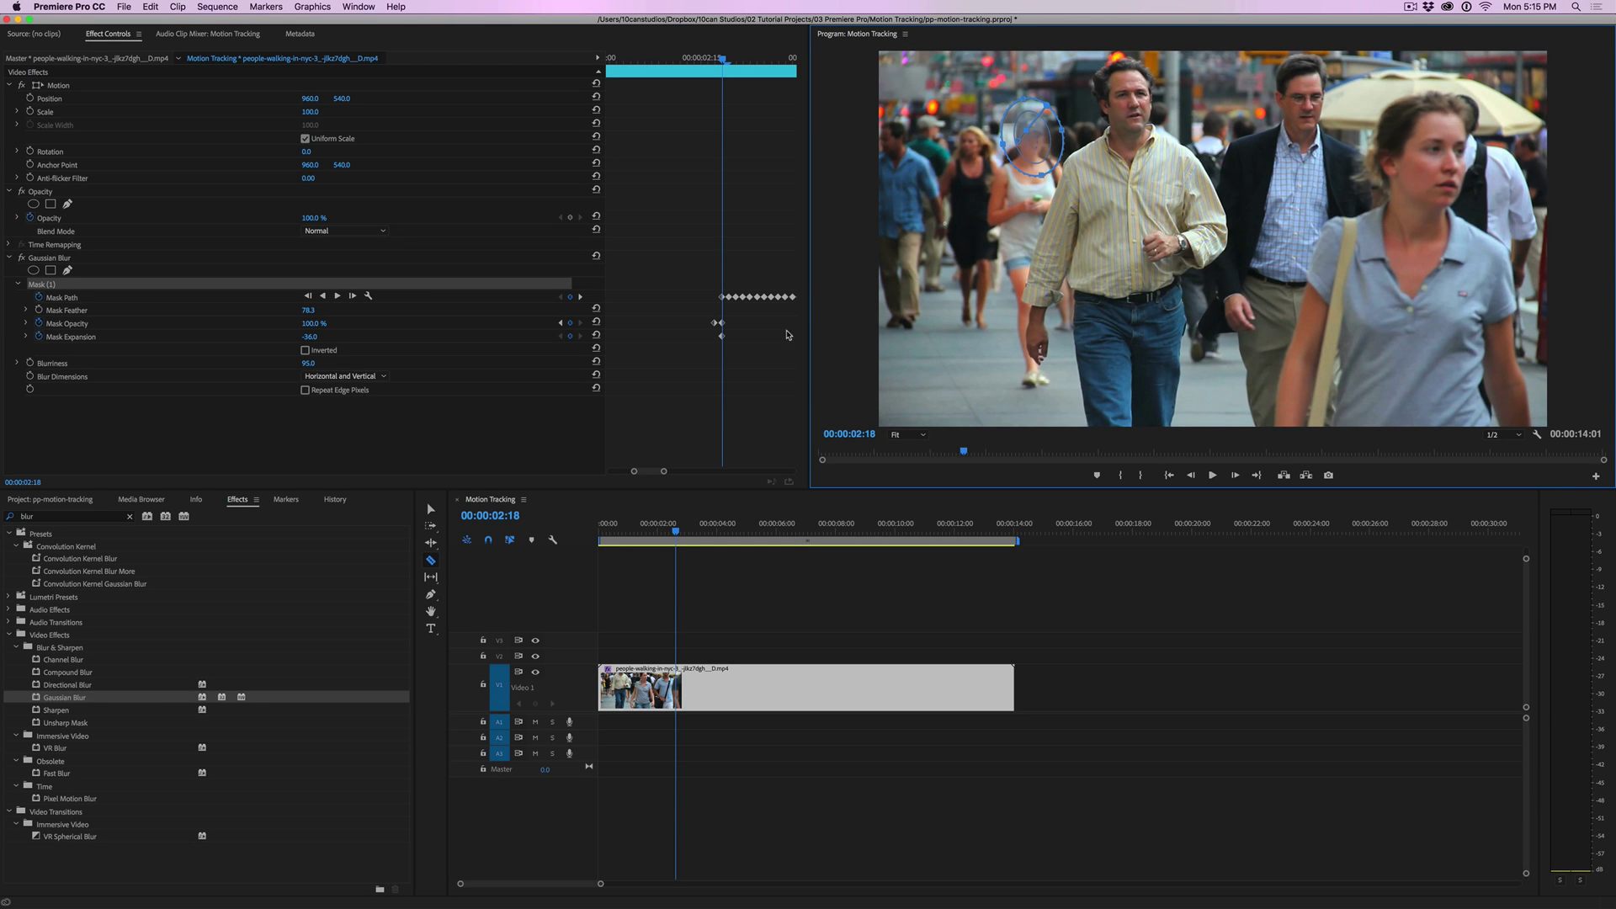
Shift the mask slightly down onto the woman's face at the Mask Path keyframes on 00:00:02:19 and 00:00:02:20
{"action": "left_click", "coordinate": [580, 297]}
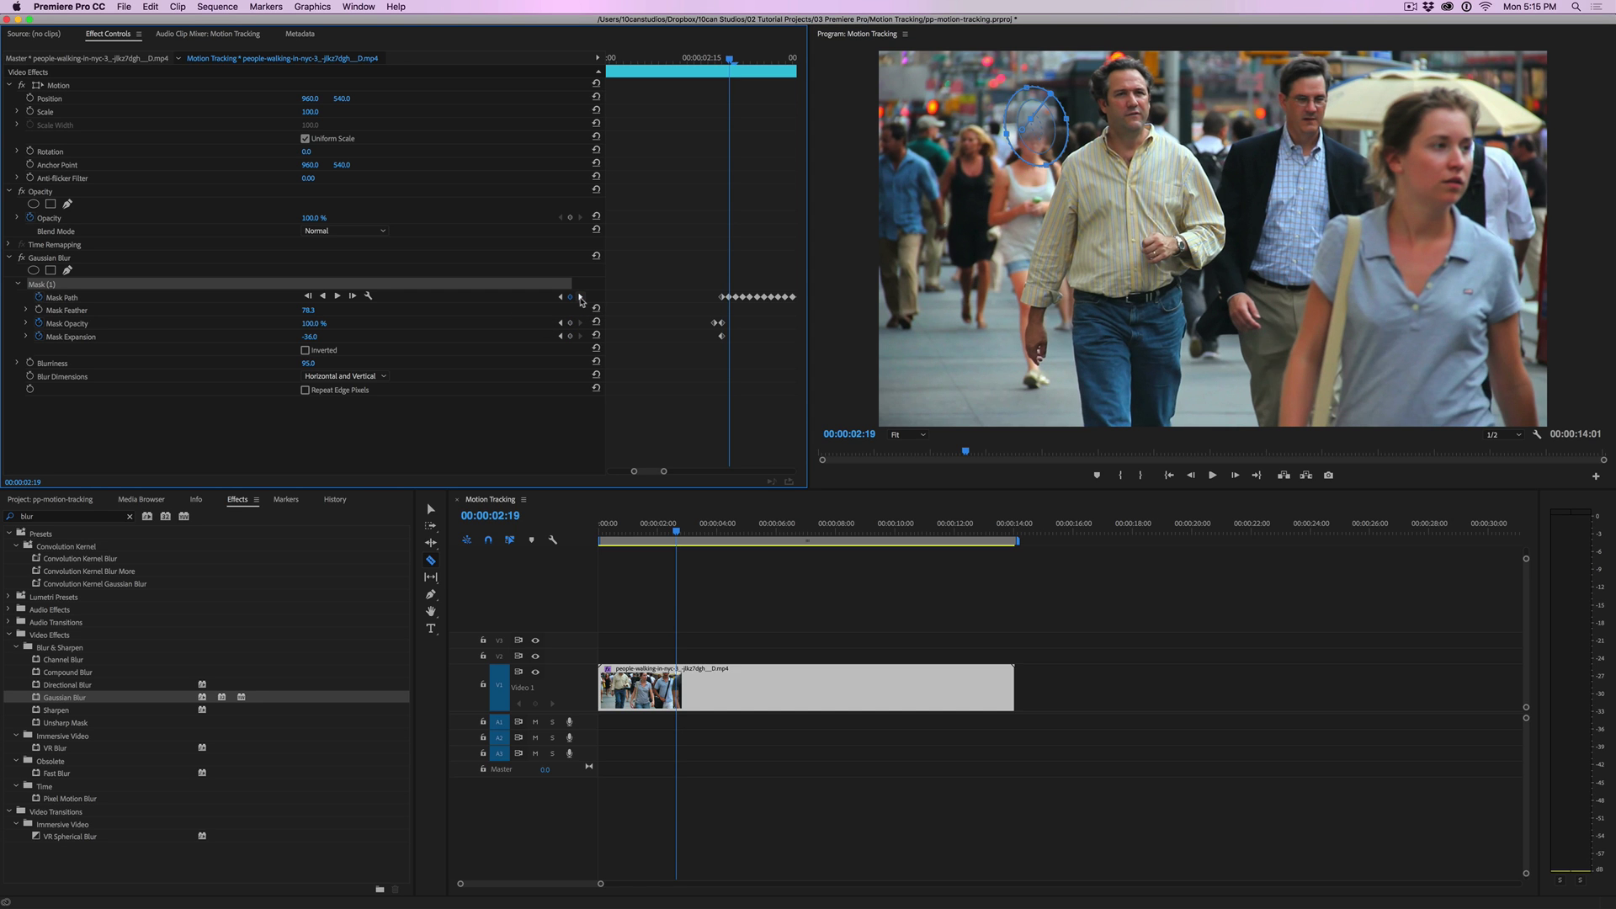
{"action": "left_click_drag", "start_coordinate": [1043, 138], "coordinate": [1038, 148]}
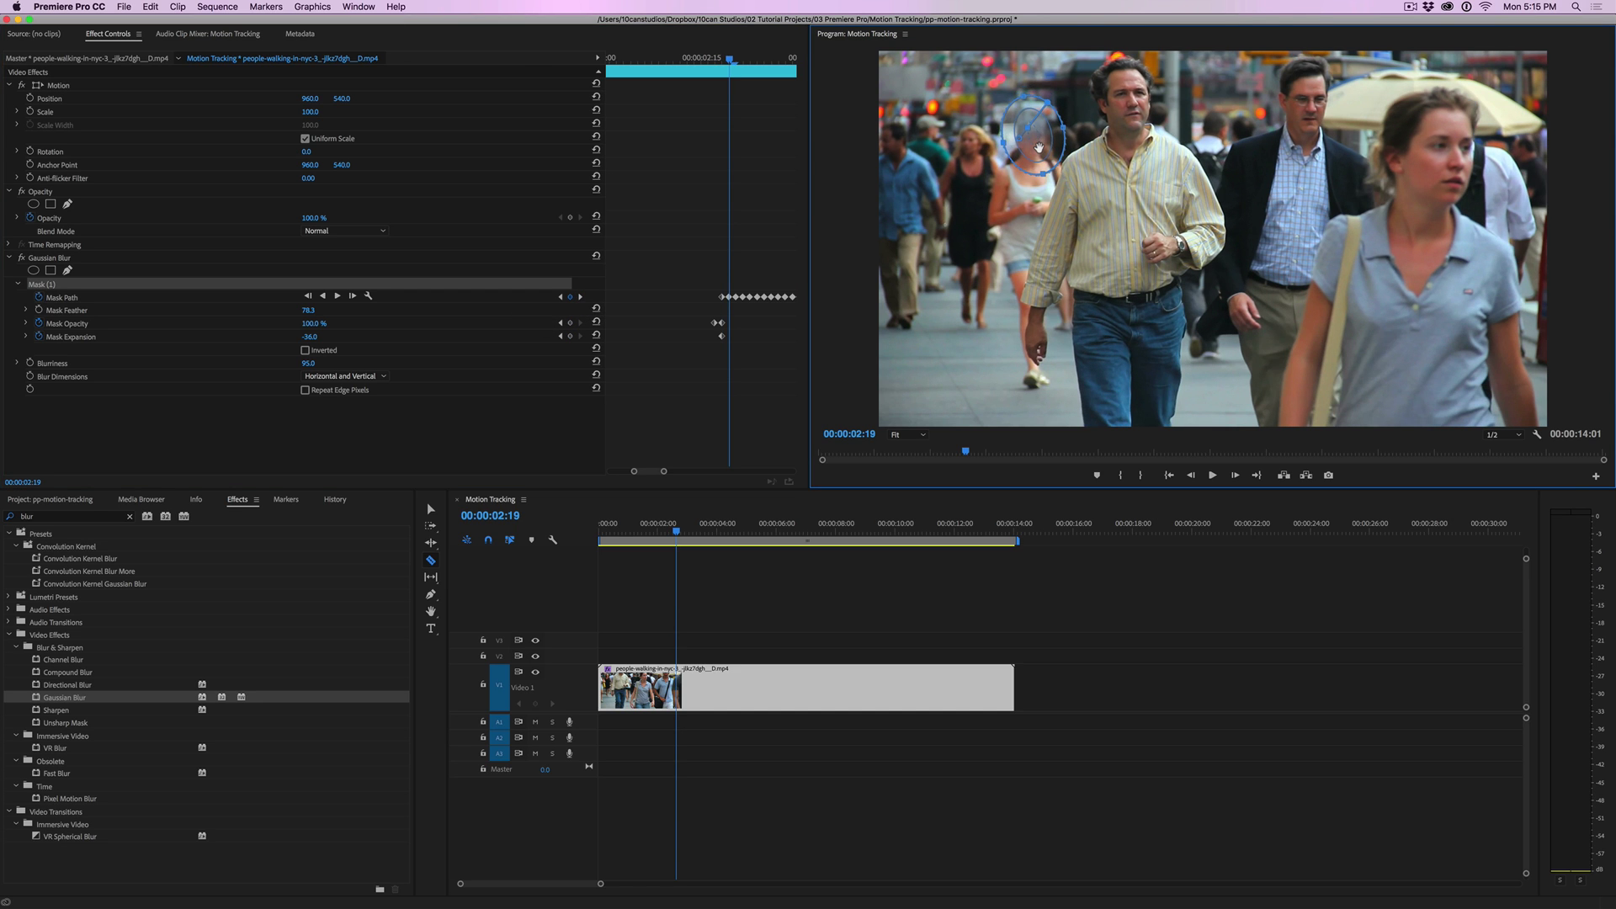
{"action": "left_click", "coordinate": [580, 298]}
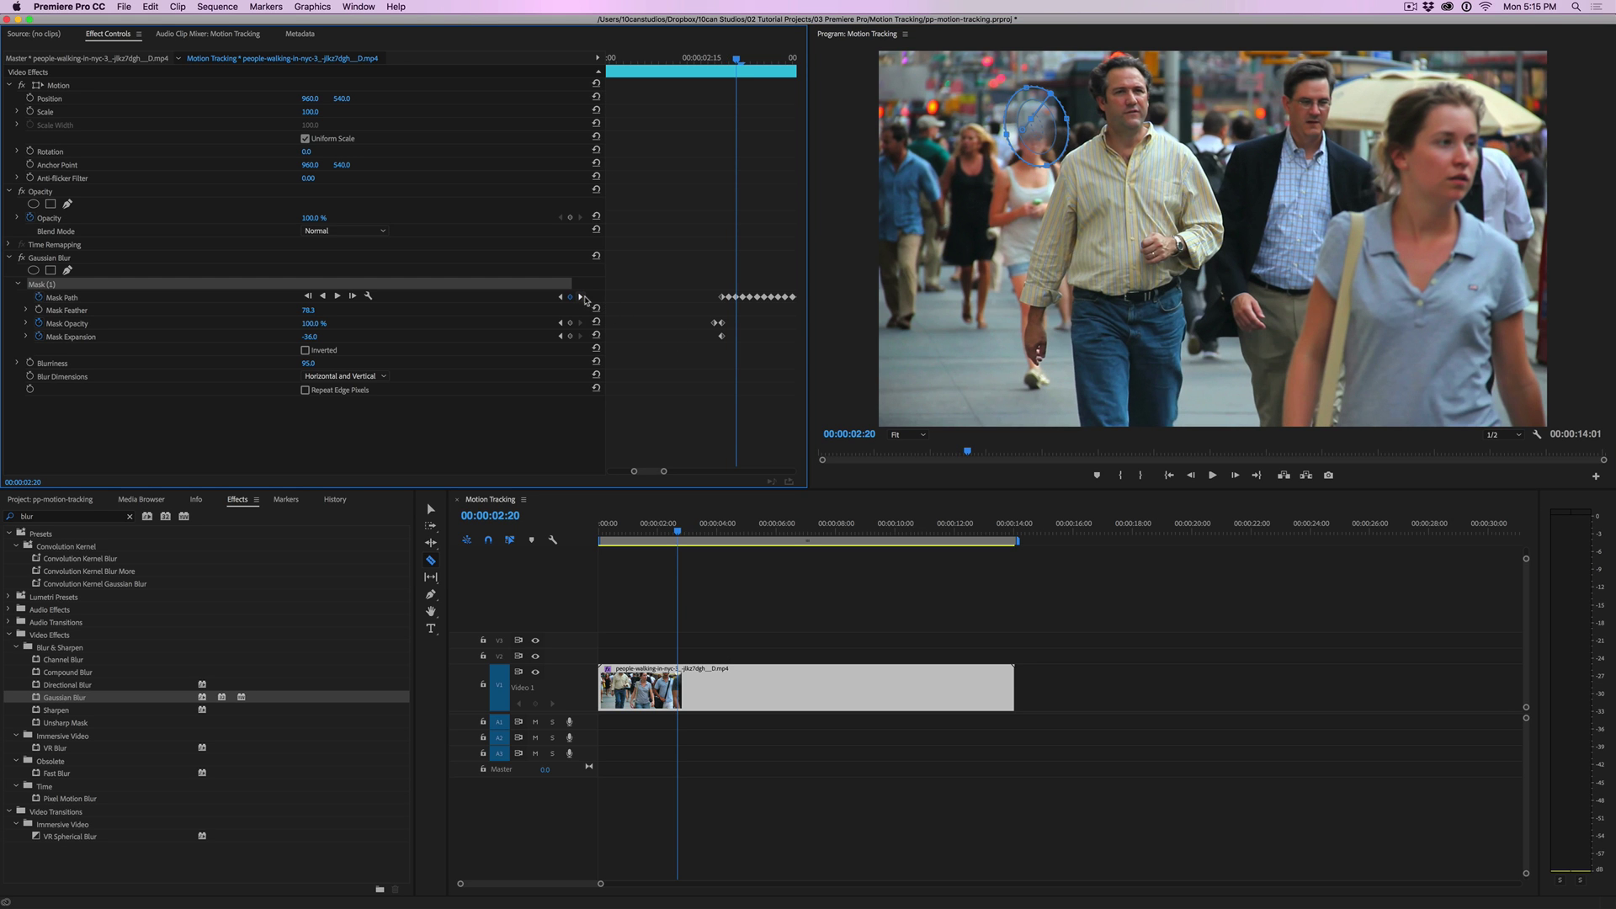
{"action": "left_click_drag", "start_coordinate": [1046, 131], "coordinate": [1044, 140]}
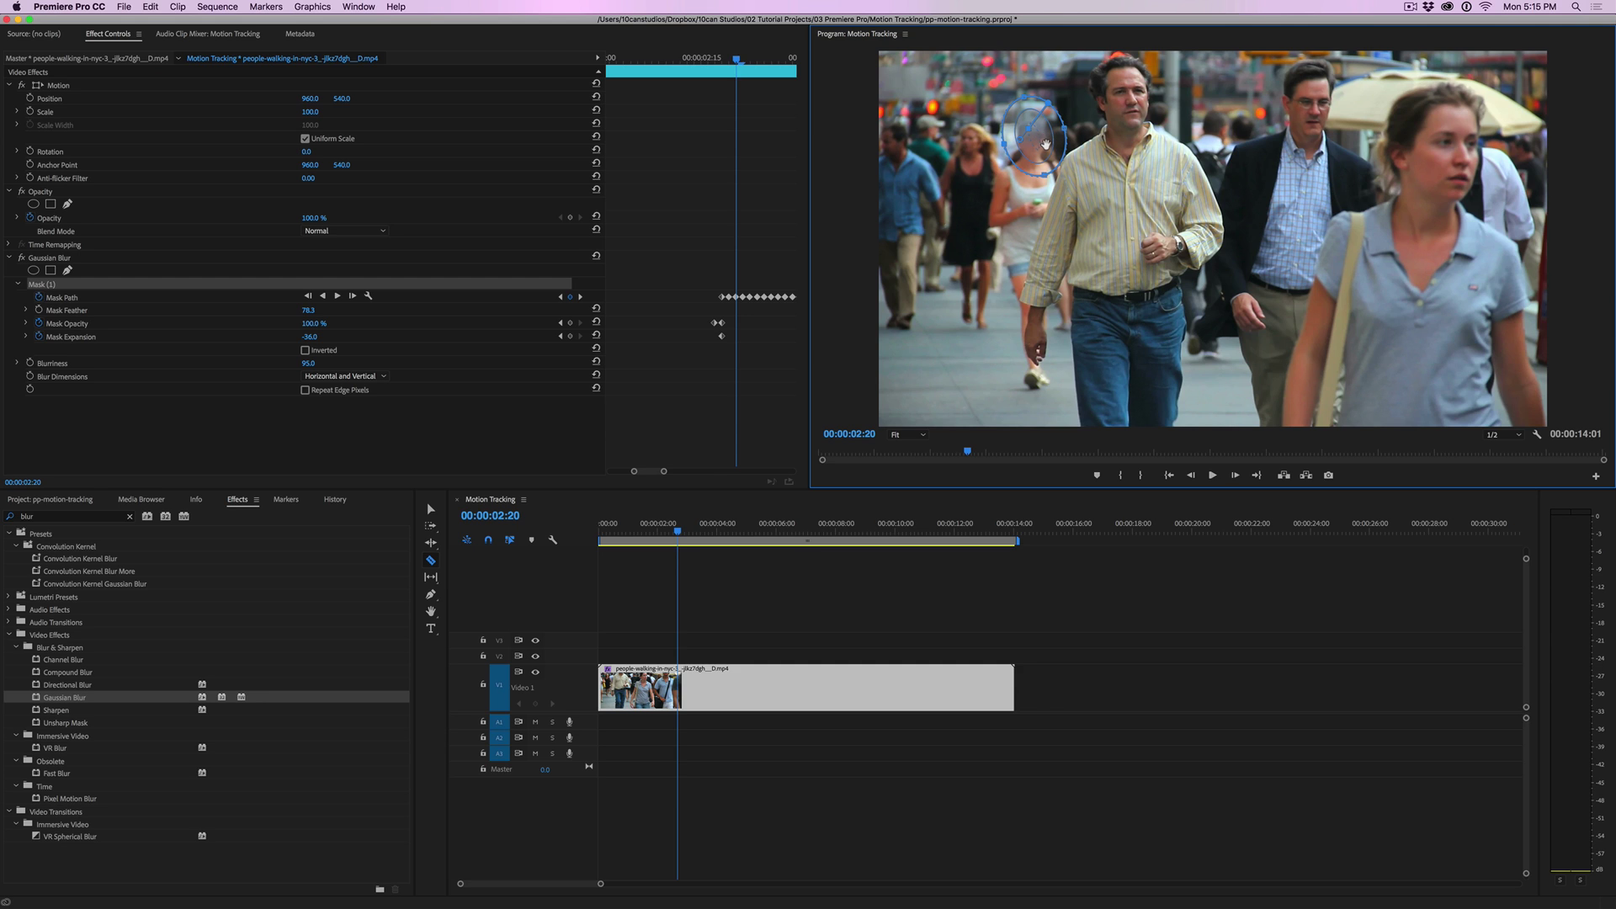
Go to 00:00:03:12 and move the mask right and slightly down onto the woman's face
{"action": "left_click", "coordinate": [682, 532]}
{"action": "left_click_drag", "start_coordinate": [684, 534], "coordinate": [702, 534]}
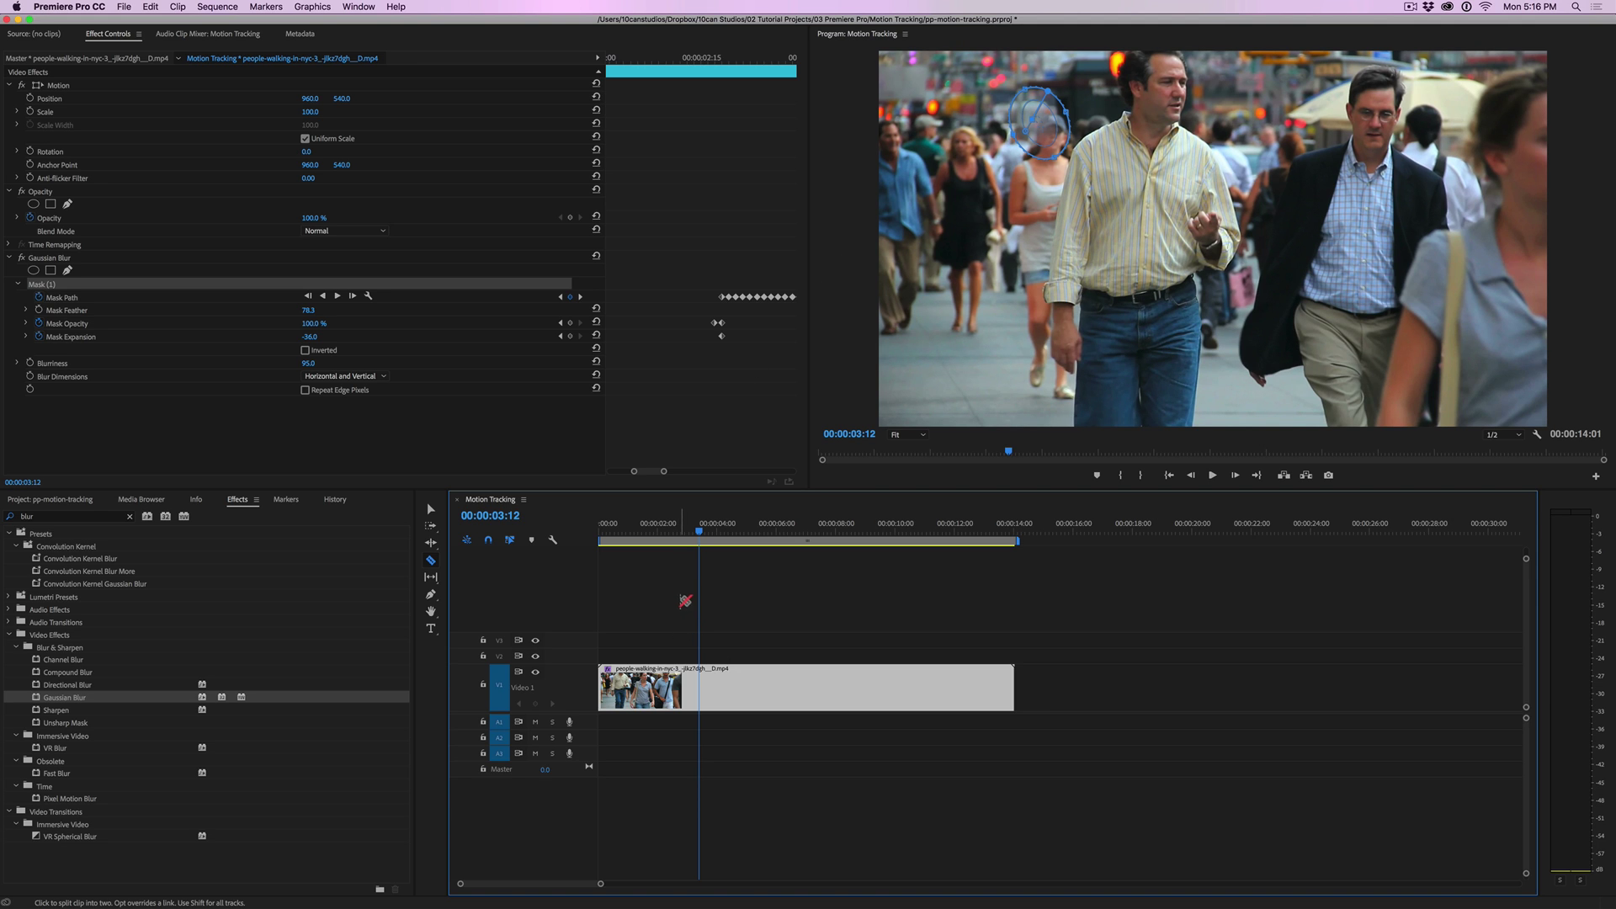
{"action": "left_click_drag", "start_coordinate": [663, 472], "coordinate": [662, 473]}
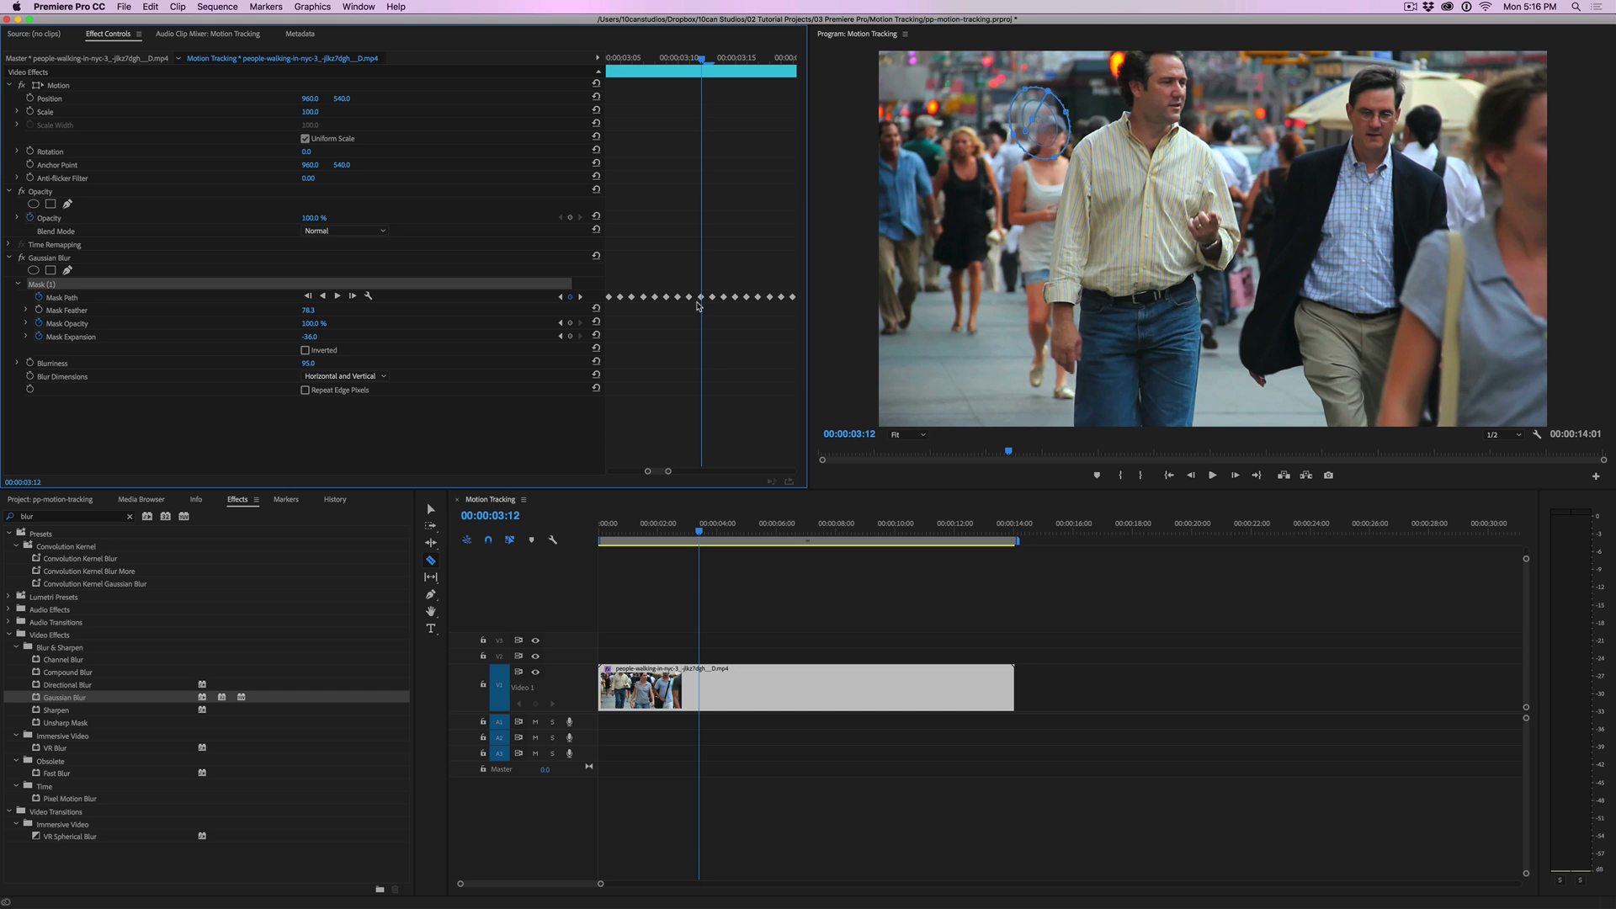
{"action": "left_click_drag", "start_coordinate": [1036, 133], "coordinate": [1056, 139]}
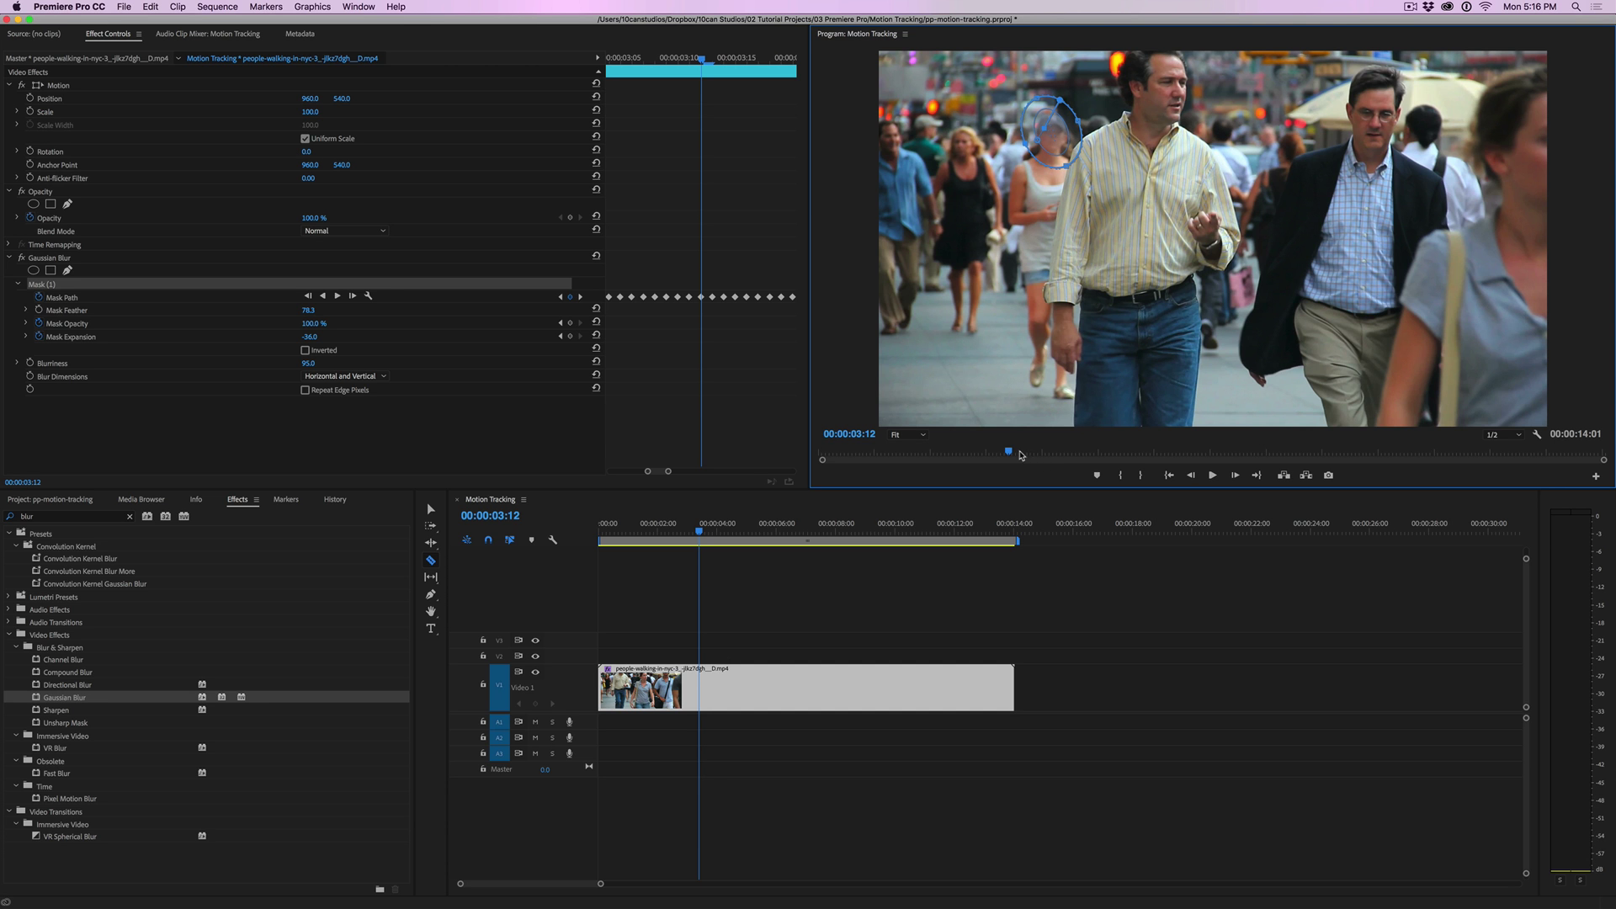
Set a Mask Expansion keyframe of -19.0 at 00:00:07:03 so the blur grows with the woman's head
{"action": "left_click_drag", "start_coordinate": [1009, 452], "coordinate": [1217, 425]}
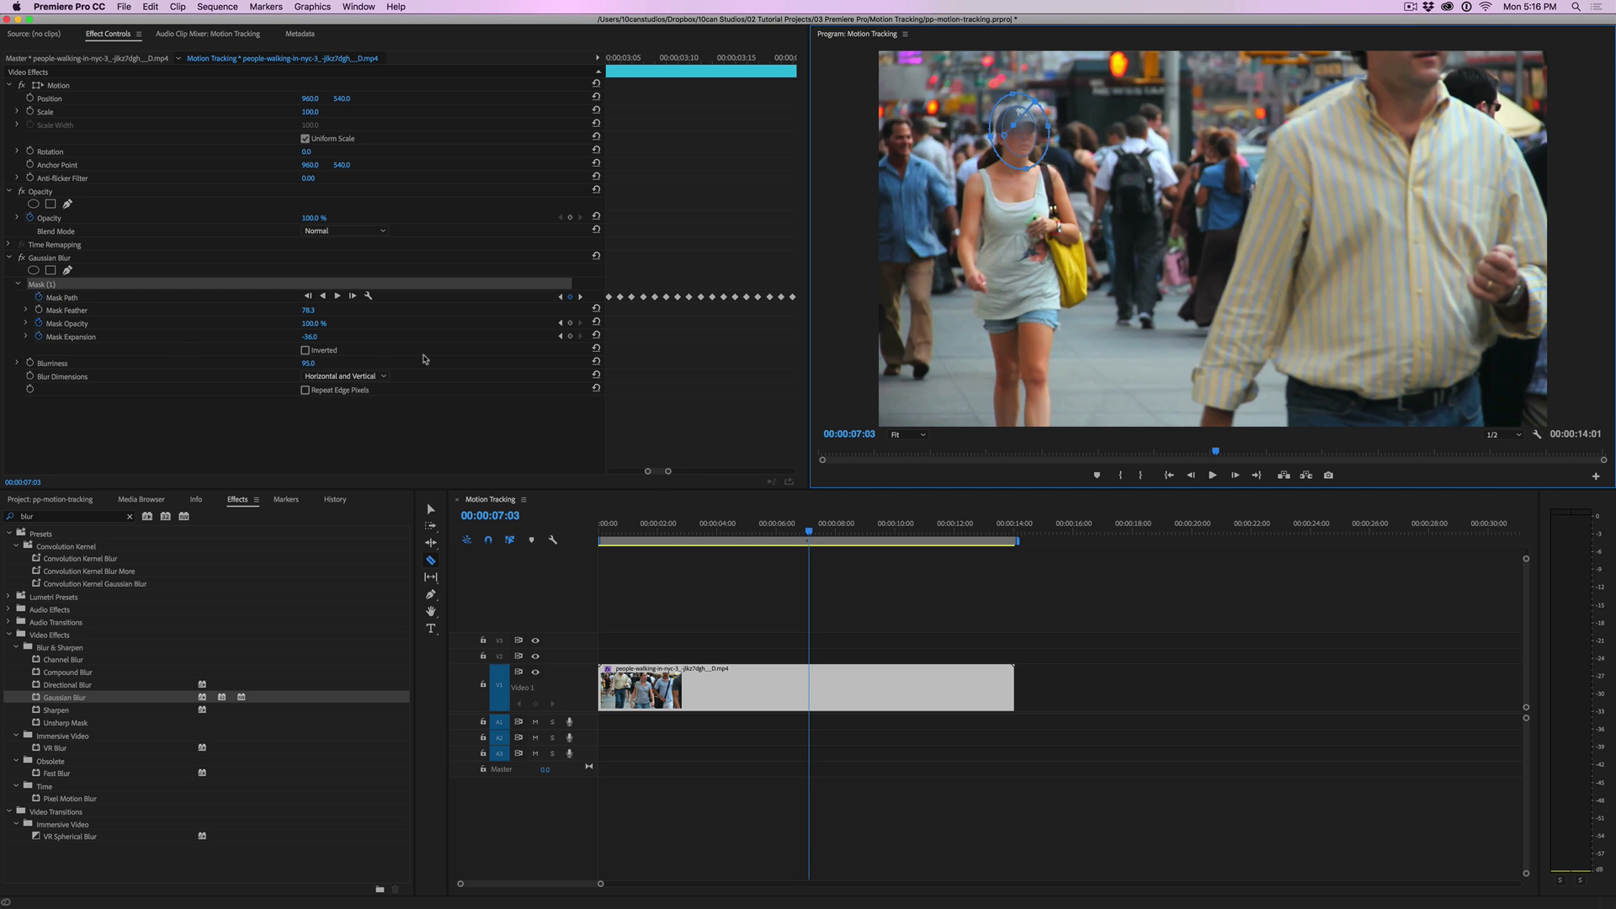
{"action": "left_click", "coordinate": [571, 337]}
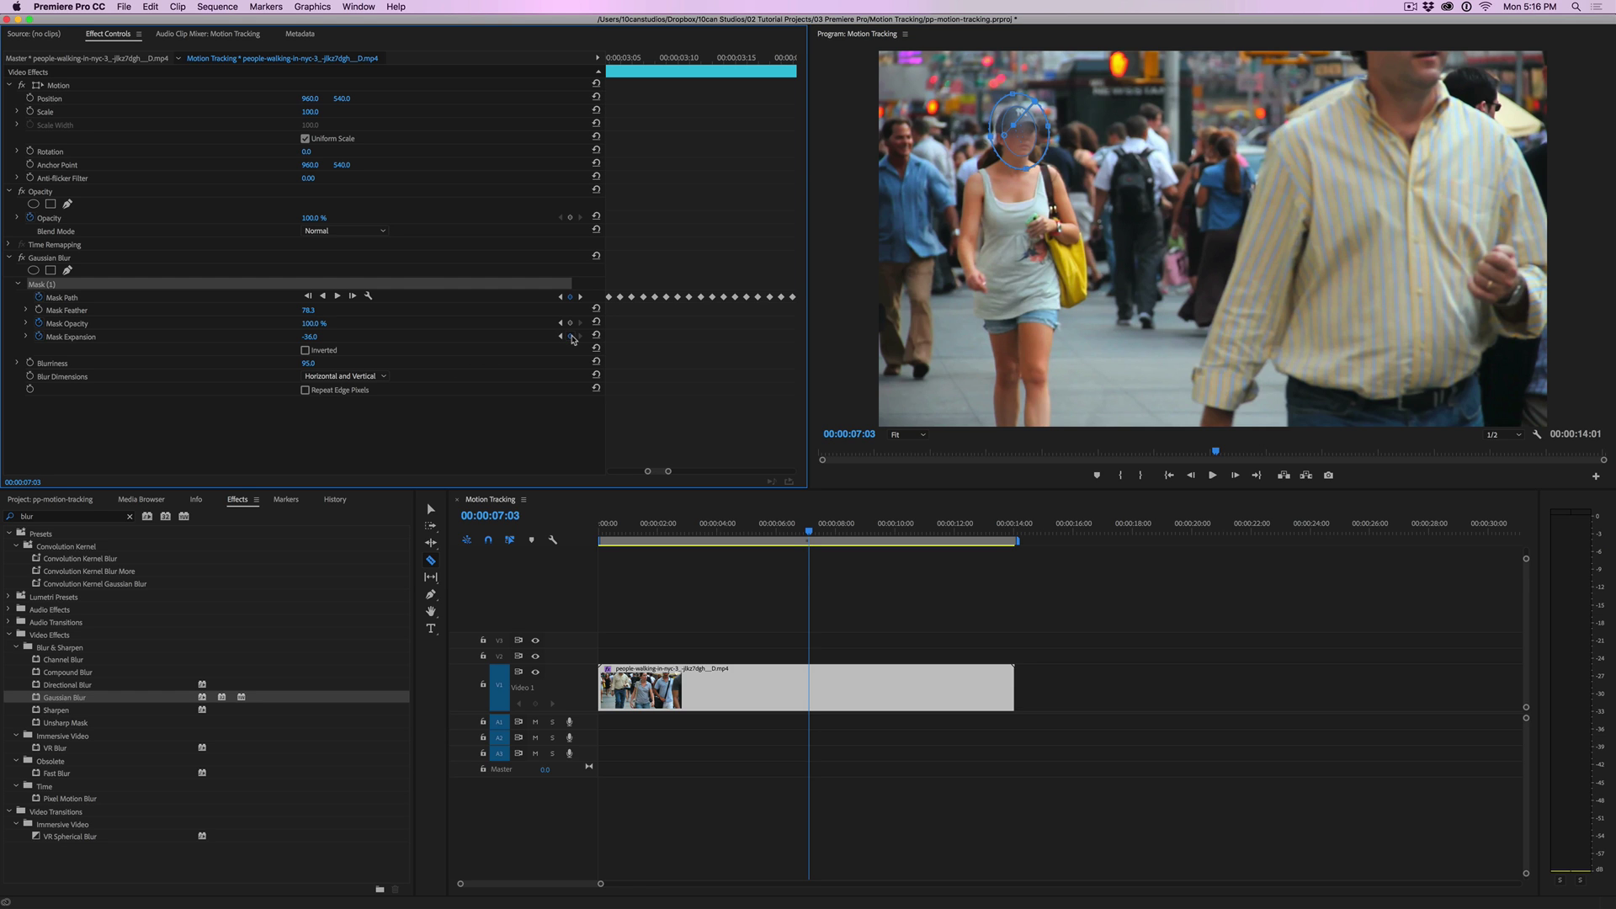
{"action": "left_click", "coordinate": [571, 336]}
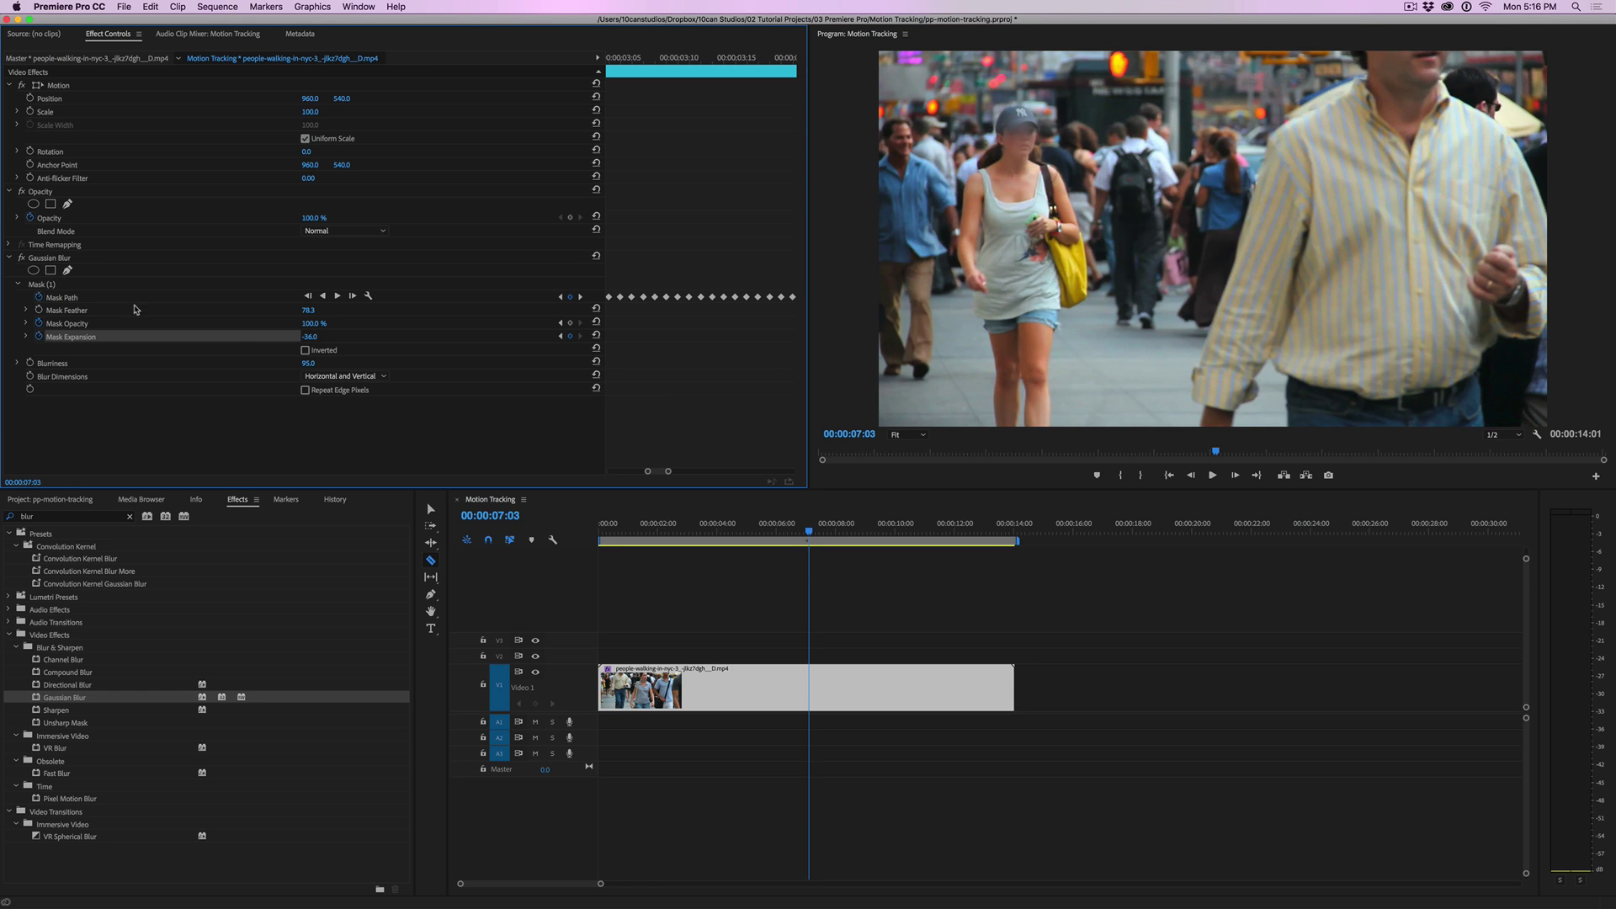
{"action": "left_click_drag", "start_coordinate": [314, 339], "coordinate": [331, 339]}
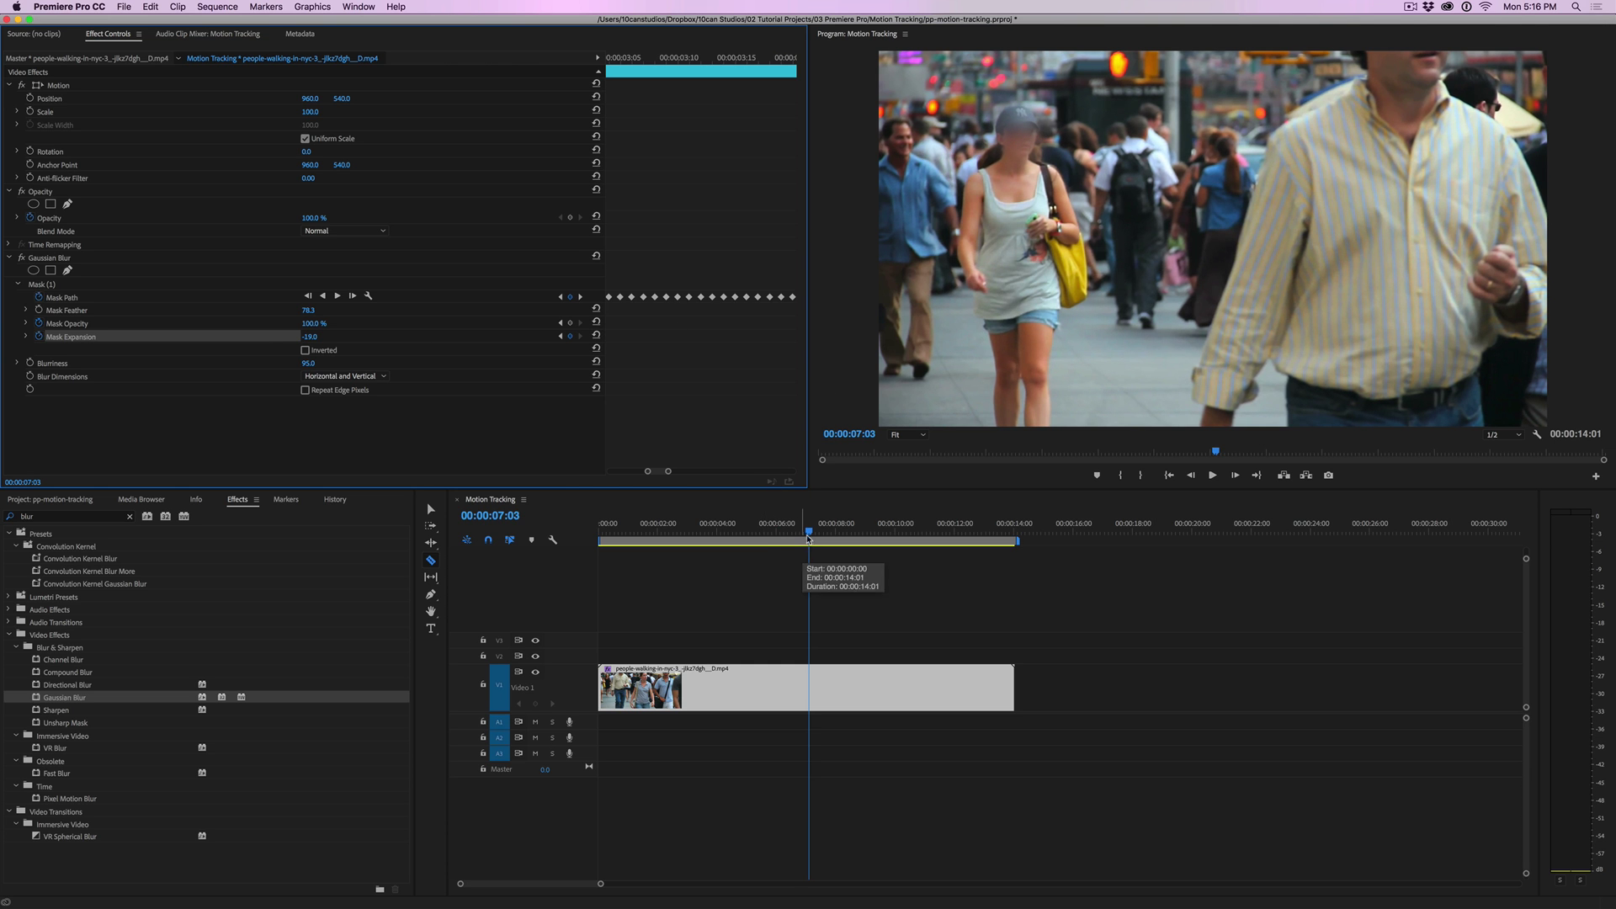
Set a Mask Expansion keyframe of 14.0 at 00:00:10:12 so the blur covers the woman's larger face
{"action": "left_click_drag", "start_coordinate": [810, 532], "coordinate": [906, 541]}
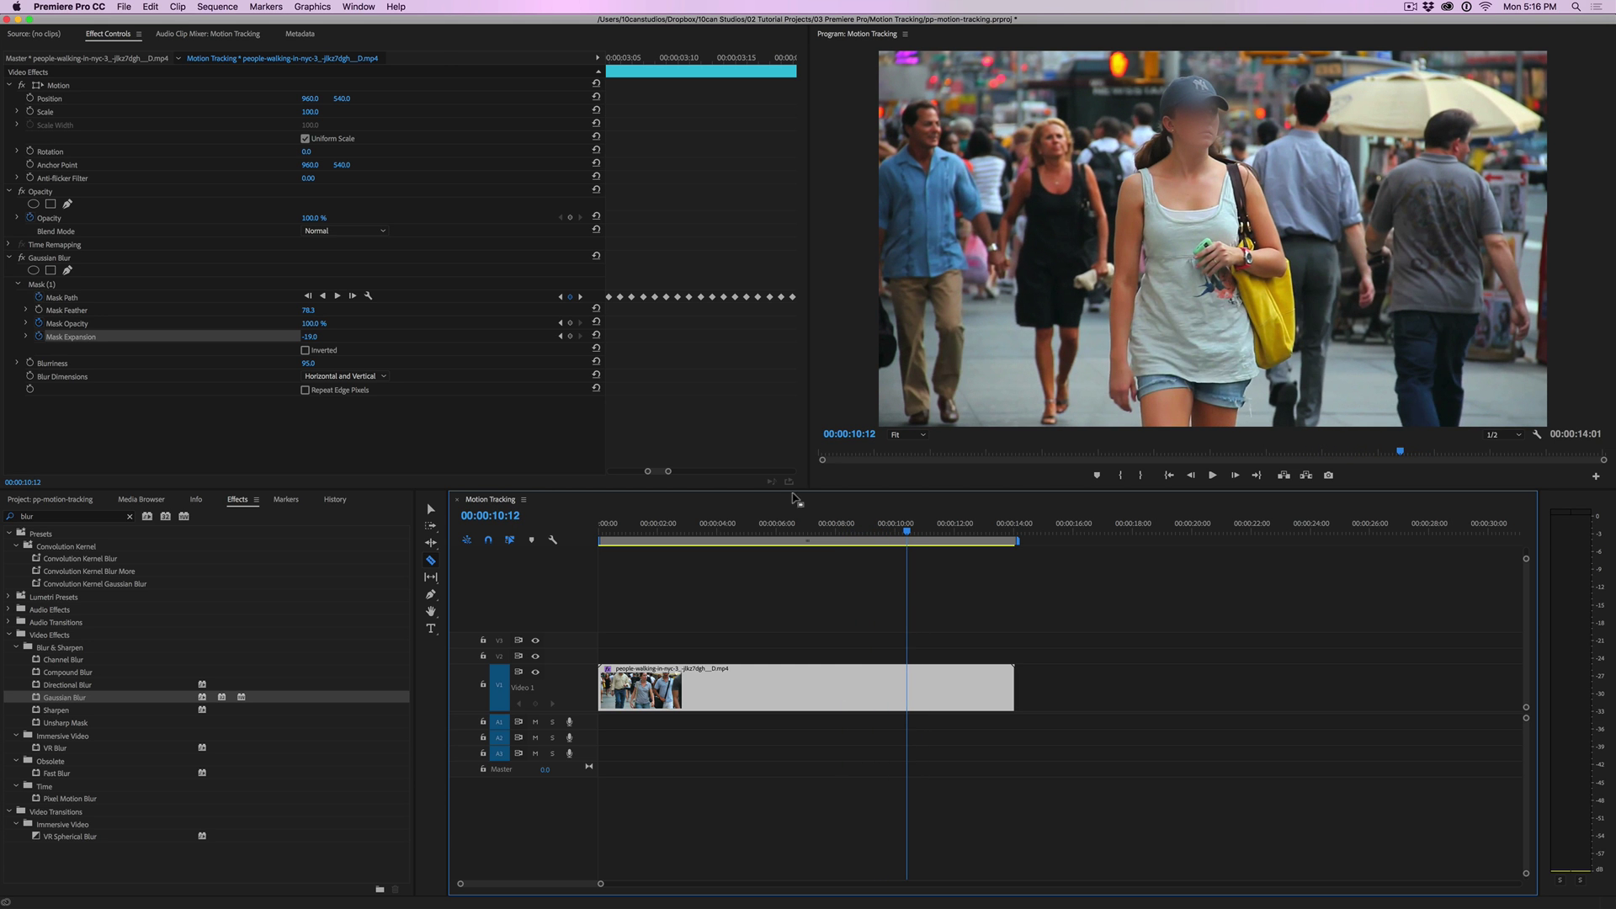
{"action": "left_click_drag", "start_coordinate": [669, 473], "coordinate": [752, 472]}
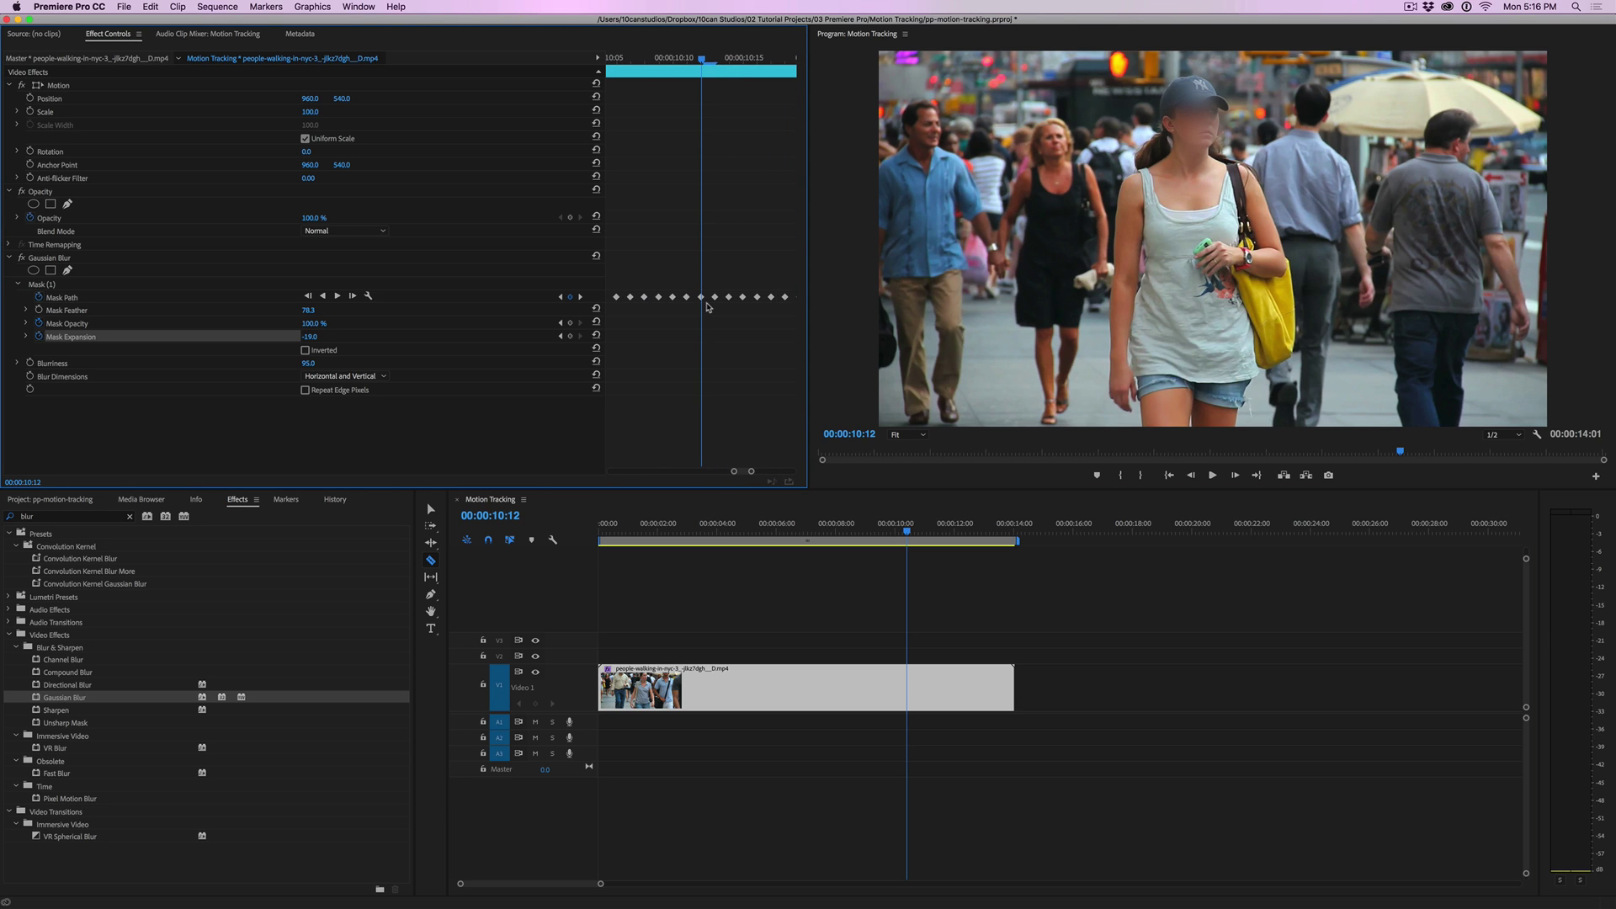
{"action": "left_click", "coordinate": [570, 337]}
{"action": "left_click_drag", "start_coordinate": [307, 343], "coordinate": [347, 343]}
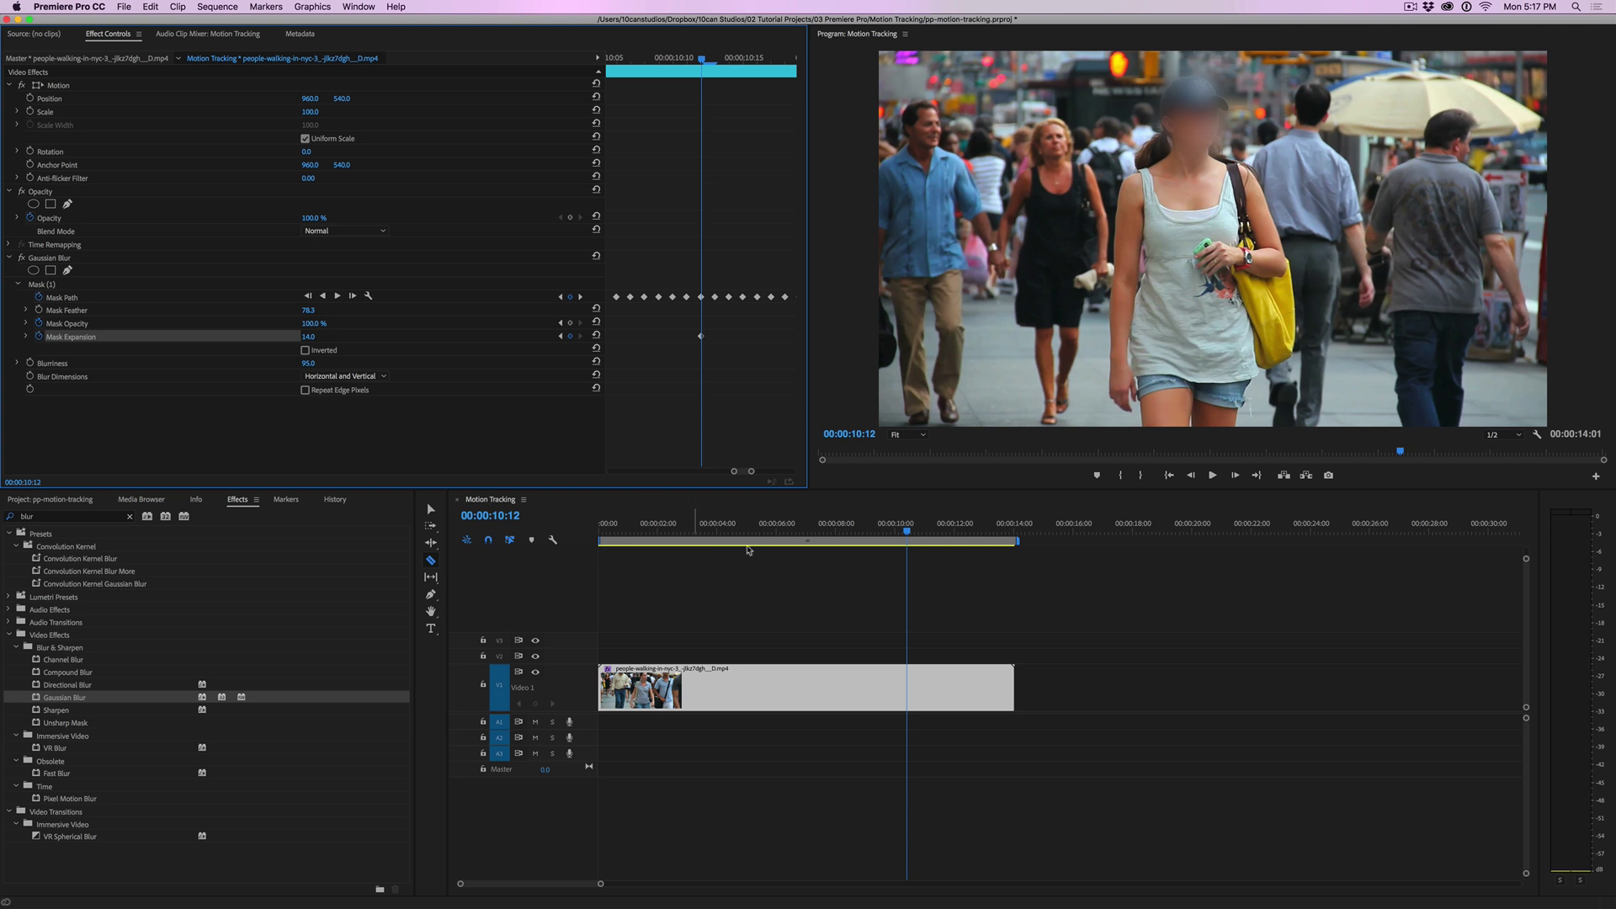
Play the clip from 00:00:04:15 to about 00:00:11:24 to check how the blur grows with the face
{"action": "left_click_drag", "start_coordinate": [796, 532], "coordinate": [733, 533]}
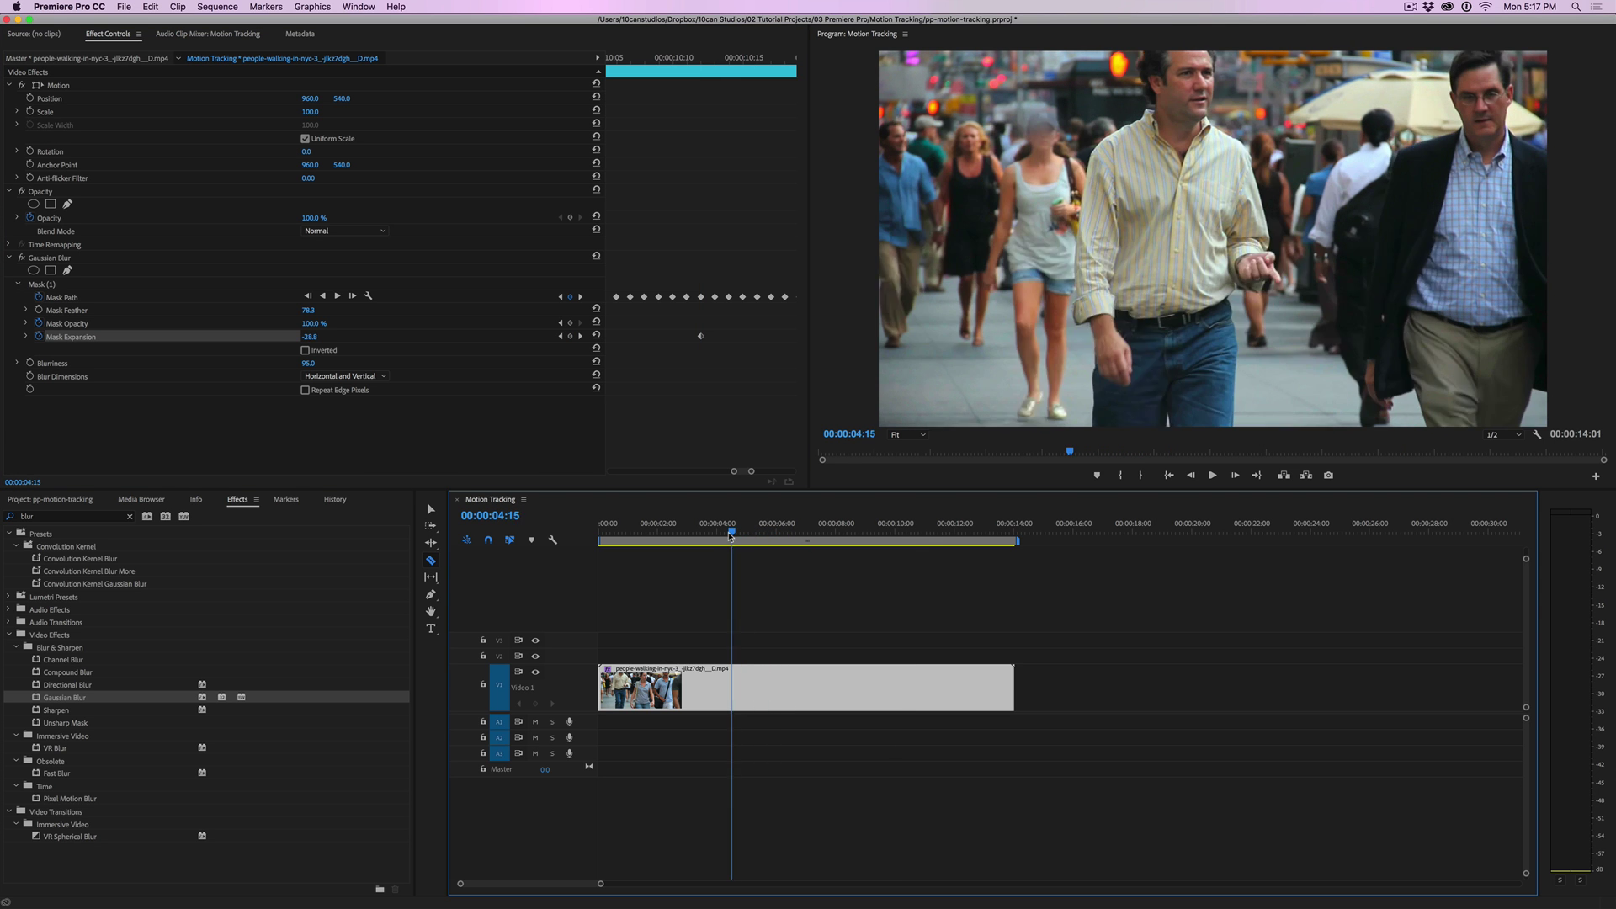
{"action": "key", "text": "space"}
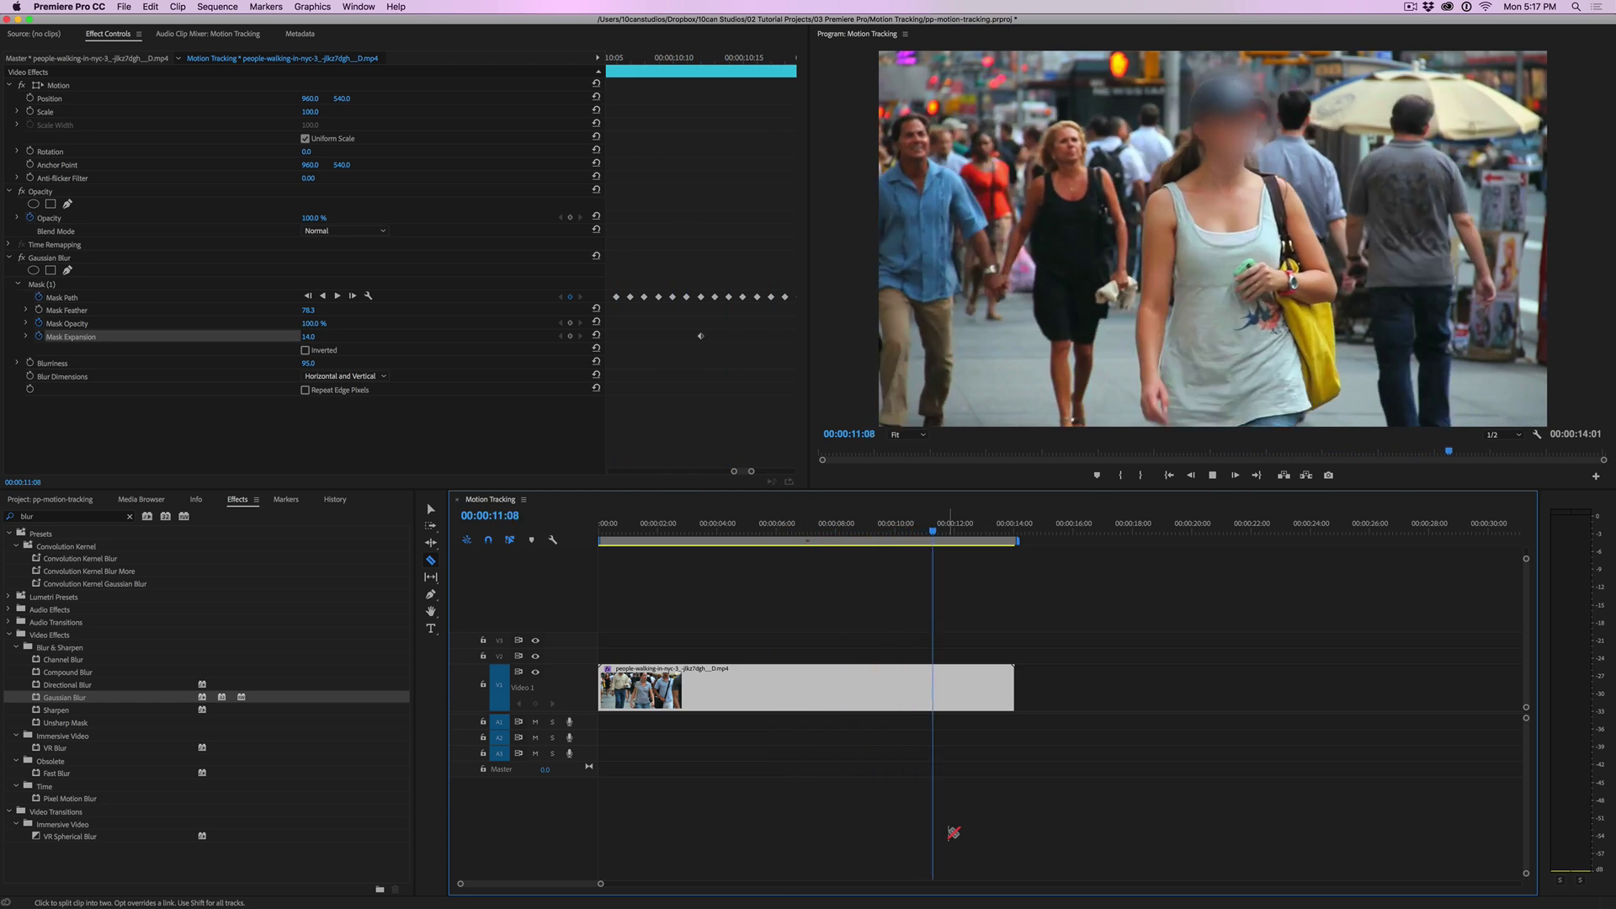
{"action": "key", "text": "space"}
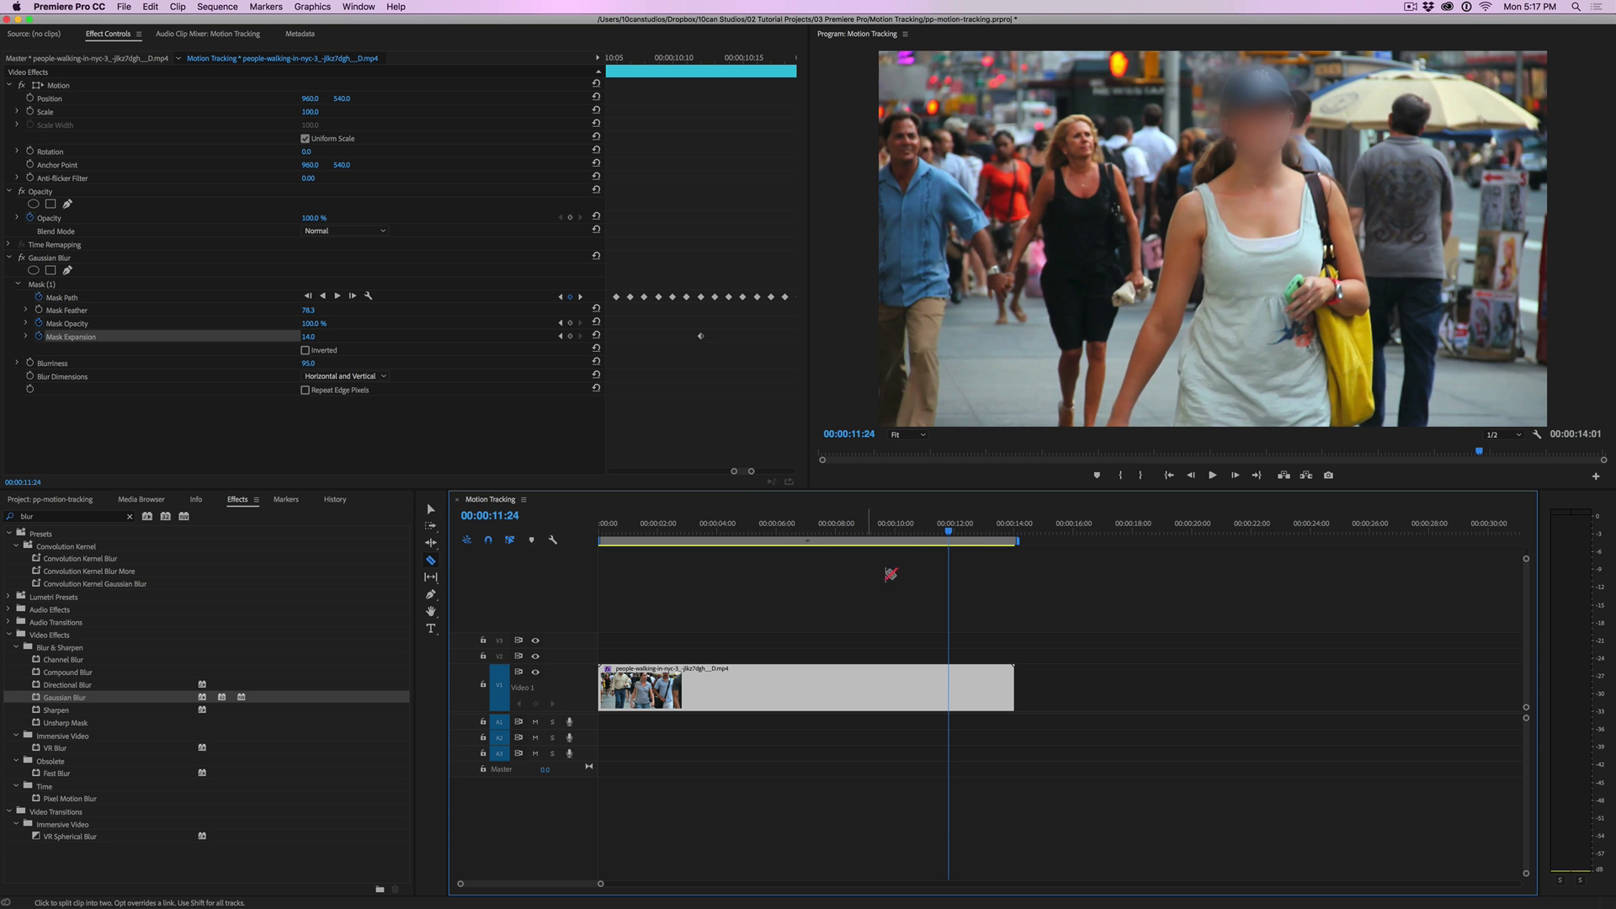
Find the last tracked Mask Path keyframe near the end of the clip, at 00:00:13:02
{"action": "left_click_drag", "start_coordinate": [952, 532], "coordinate": [997, 543]}
{"action": "key", "text": "Left"}
{"action": "key", "text": "Left"}
{"action": "key", "text": "Left"}
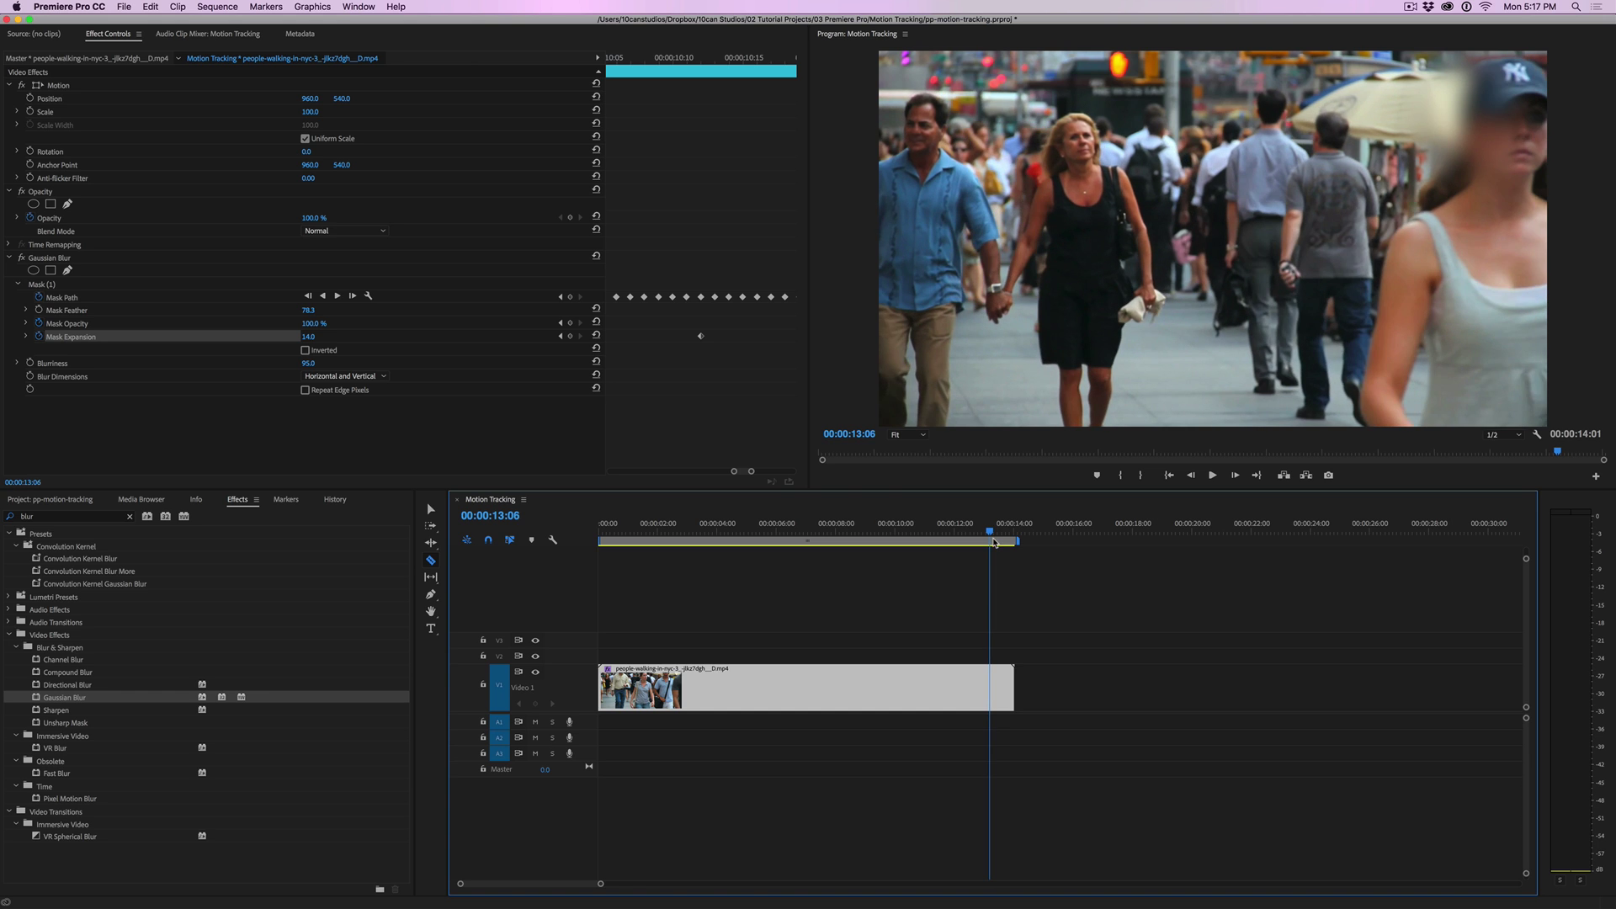
{"action": "mouse_move", "coordinate": [752, 472]}
{"action": "left_mouse_down"}
{"action": "mouse_move", "coordinate": [803, 472]}
{"action": "mouse_move", "coordinate": [767, 472]}
{"action": "left_mouse_up"}
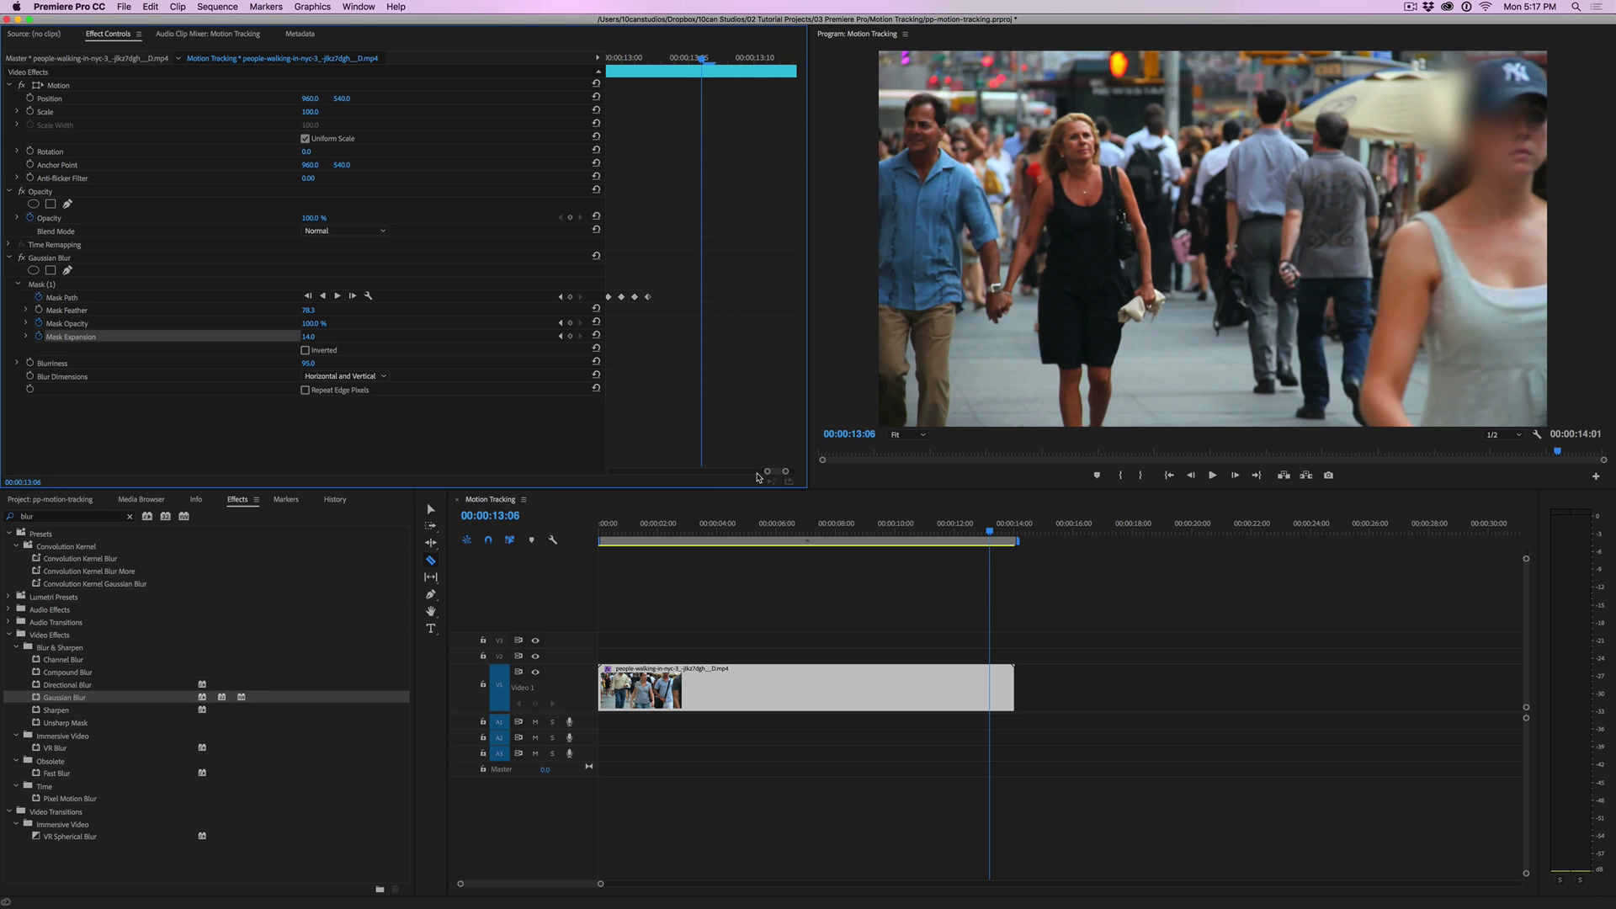
{"action": "key", "text": "Left"}
{"action": "key", "text": "Left"}
{"action": "key", "text": "Left"}
{"action": "key", "text": "Left"}
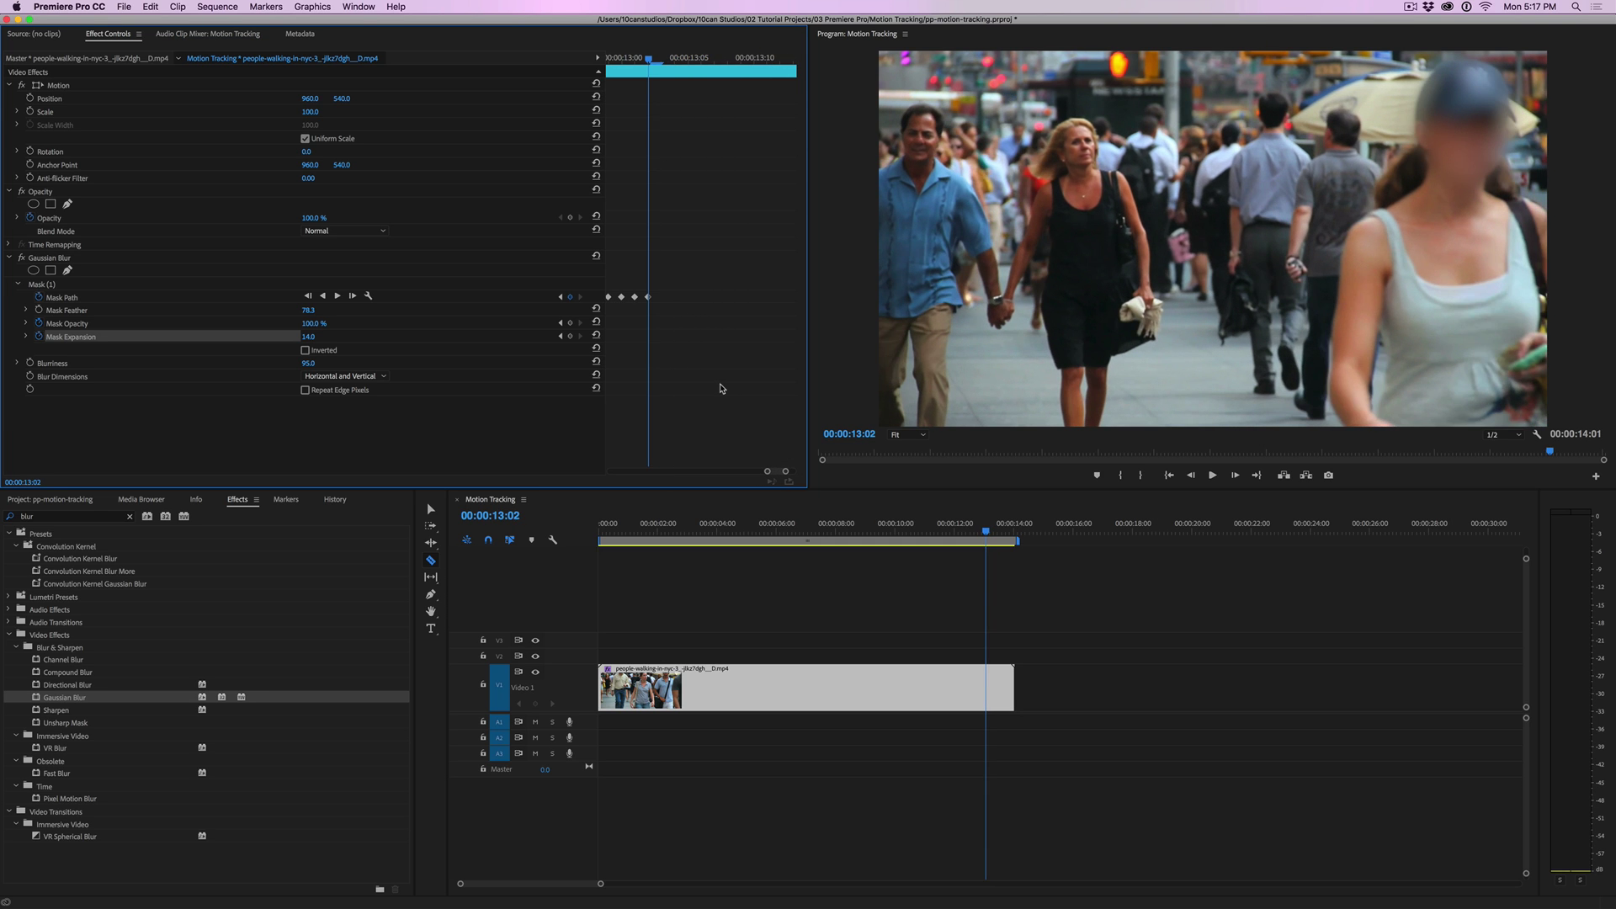
Add a Mask Path keyframe at 00:00:13:04 and move the mask right and slightly down onto the woman's face
{"action": "key", "text": "Right"}
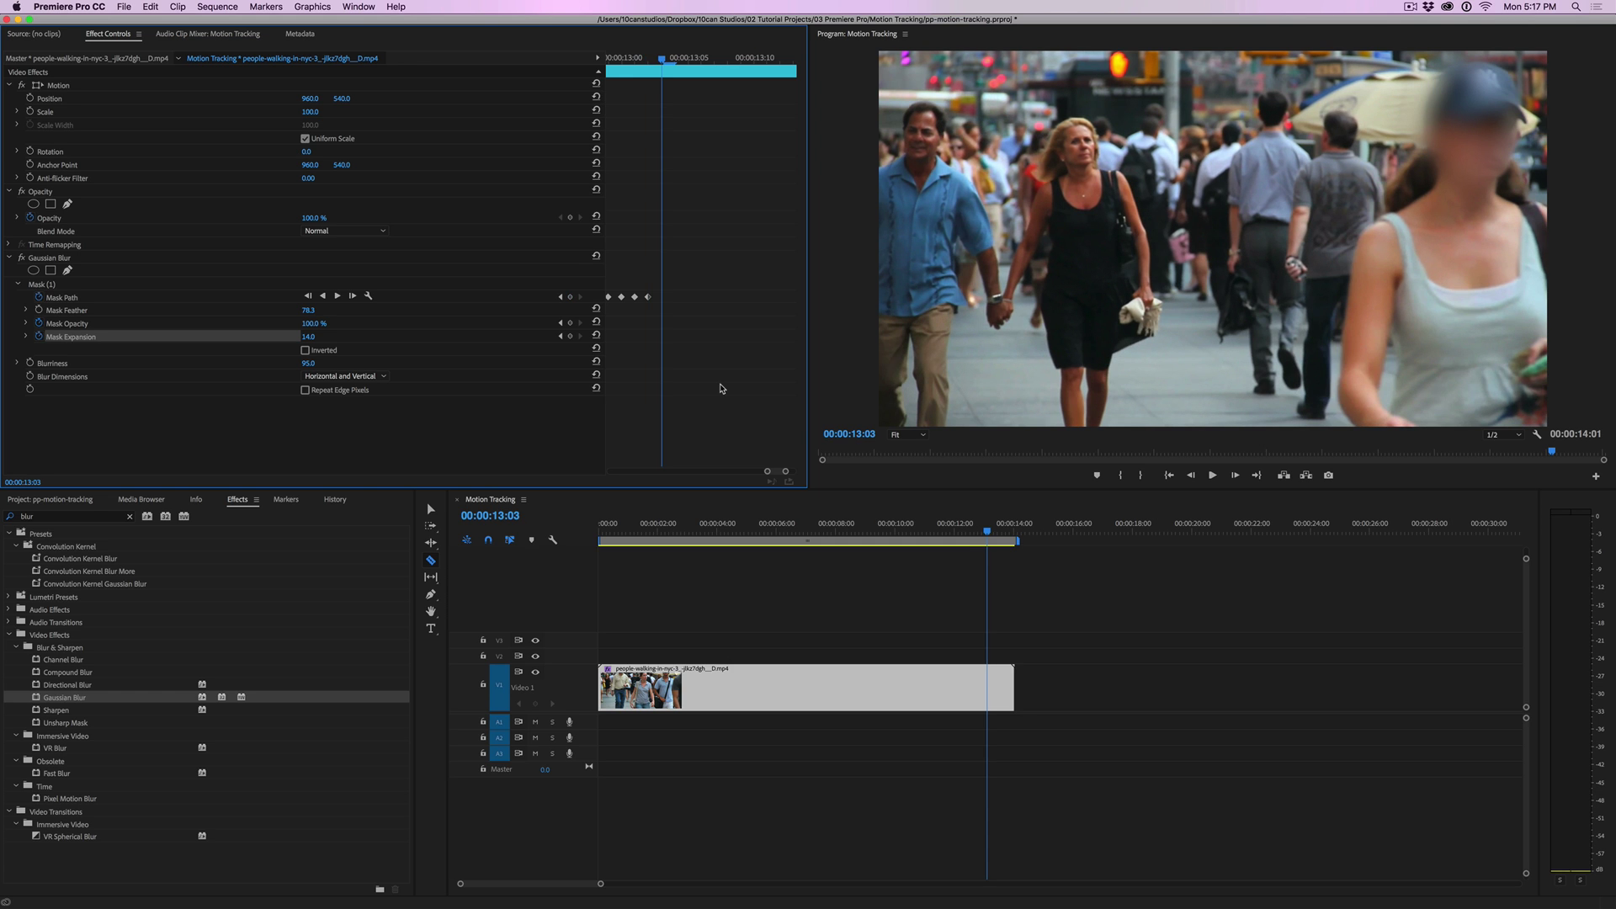
{"action": "key", "text": "Right"}
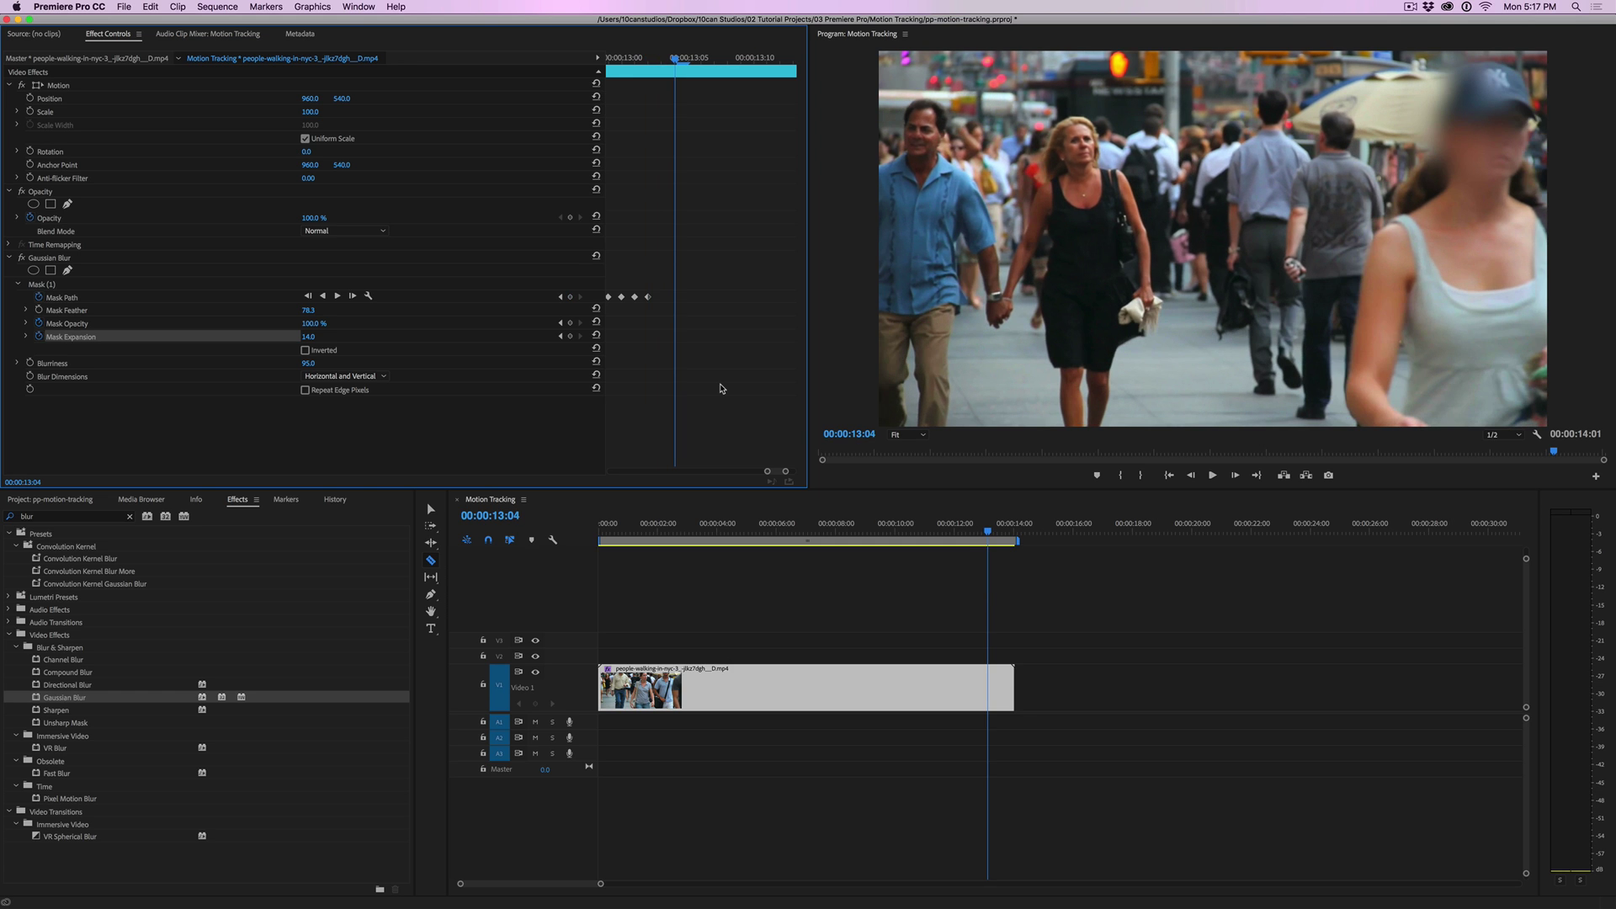
{"action": "left_click", "coordinate": [570, 296]}
{"action": "left_click", "coordinate": [1485, 147]}
{"action": "left_click", "coordinate": [46, 287]}
{"action": "left_click_drag", "start_coordinate": [1470, 133], "coordinate": [1491, 143]}
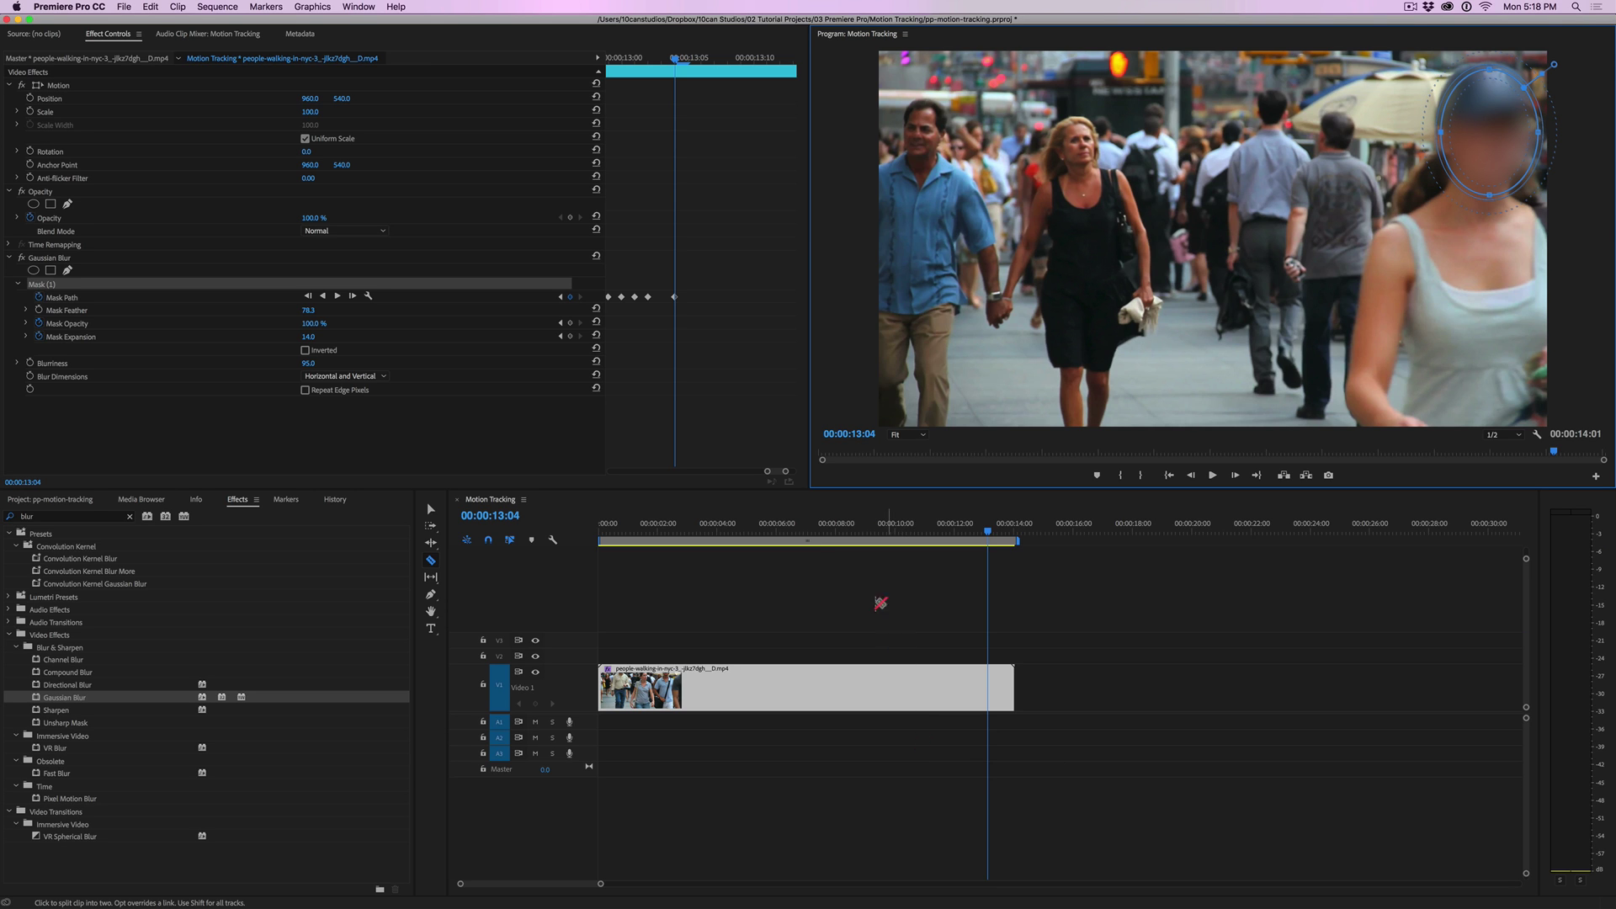
Reselect the clip with the Selection tool and, at 00:00:13:06, move the mask right onto the woman's face
{"action": "key", "text": "v"}
{"action": "left_click", "coordinate": [710, 569]}
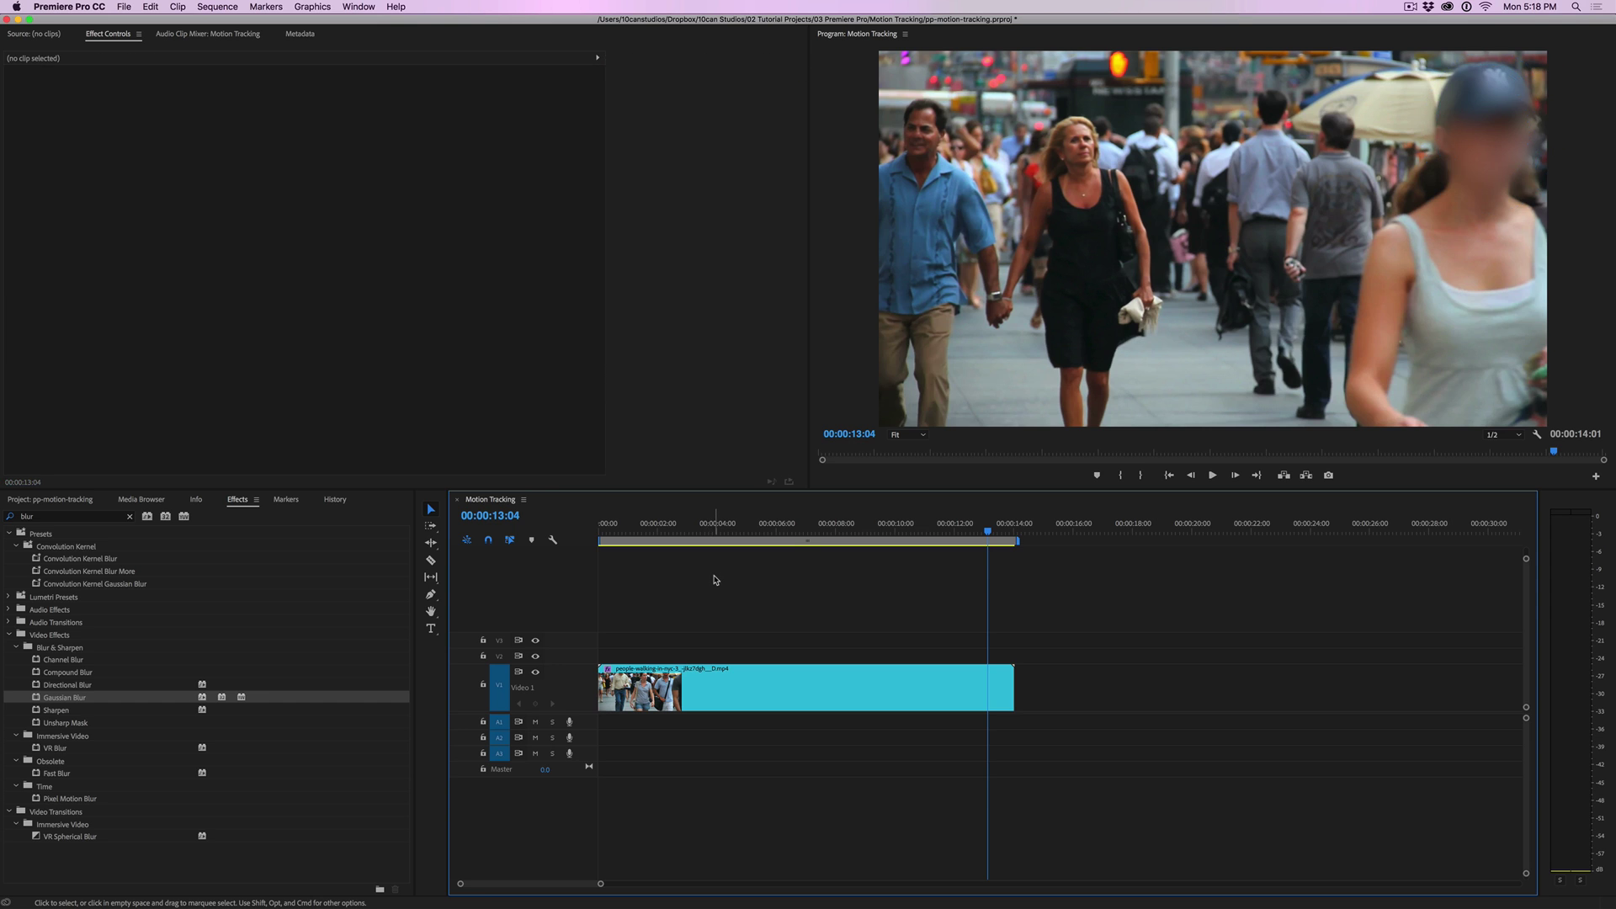
{"action": "key", "text": "Right"}
{"action": "key", "text": "Right"}
{"action": "left_click", "coordinate": [788, 688]}
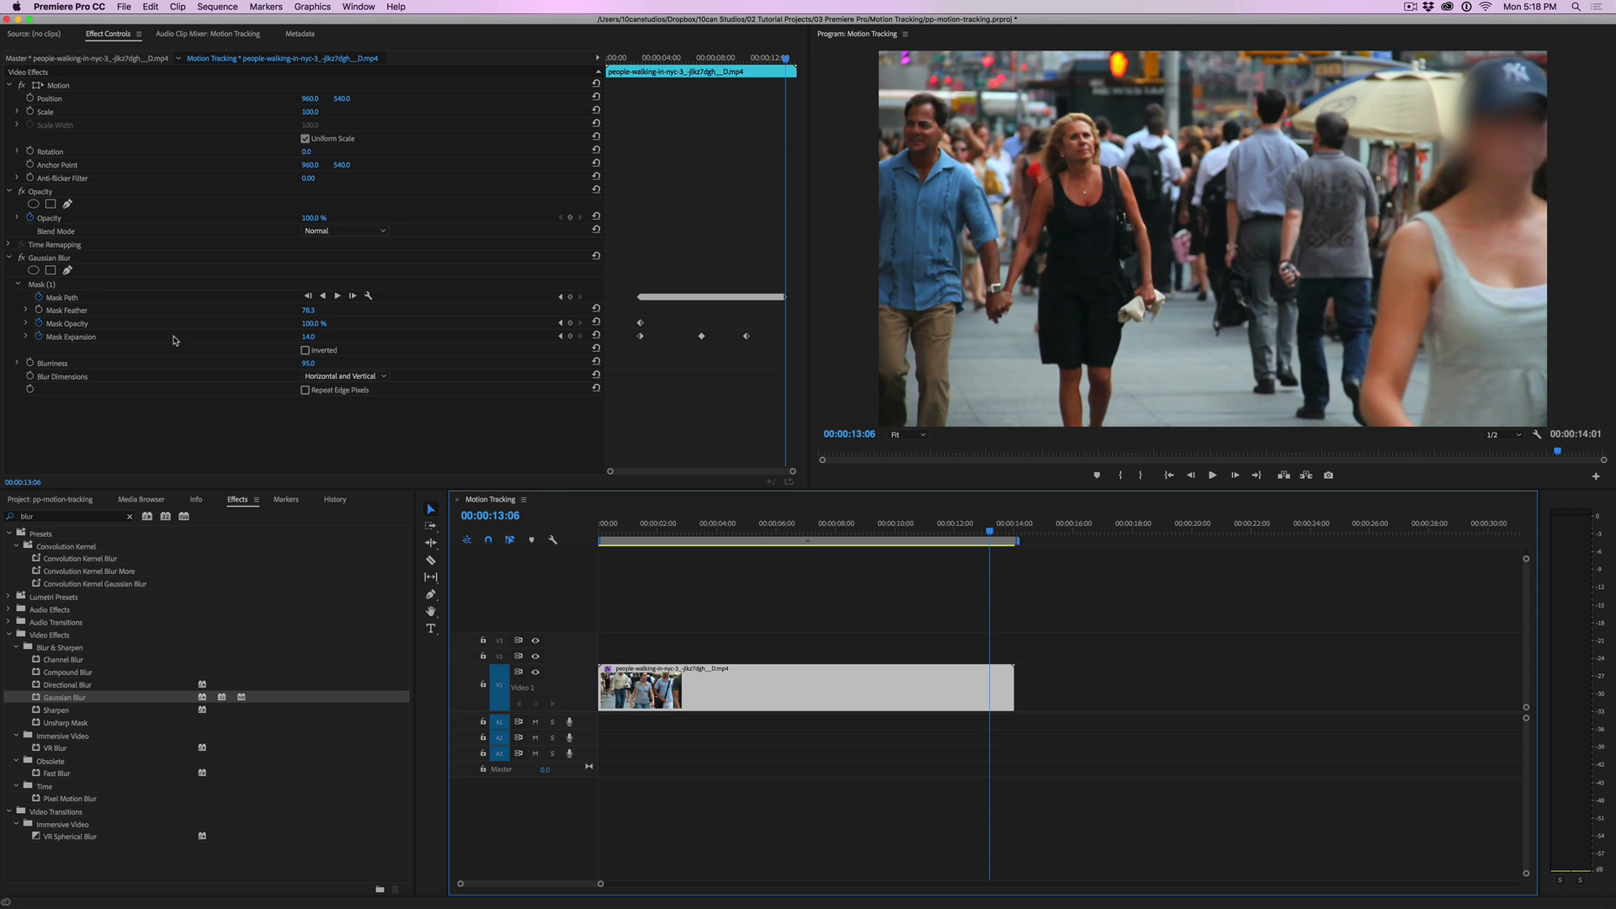
{"action": "left_click", "coordinate": [48, 296]}
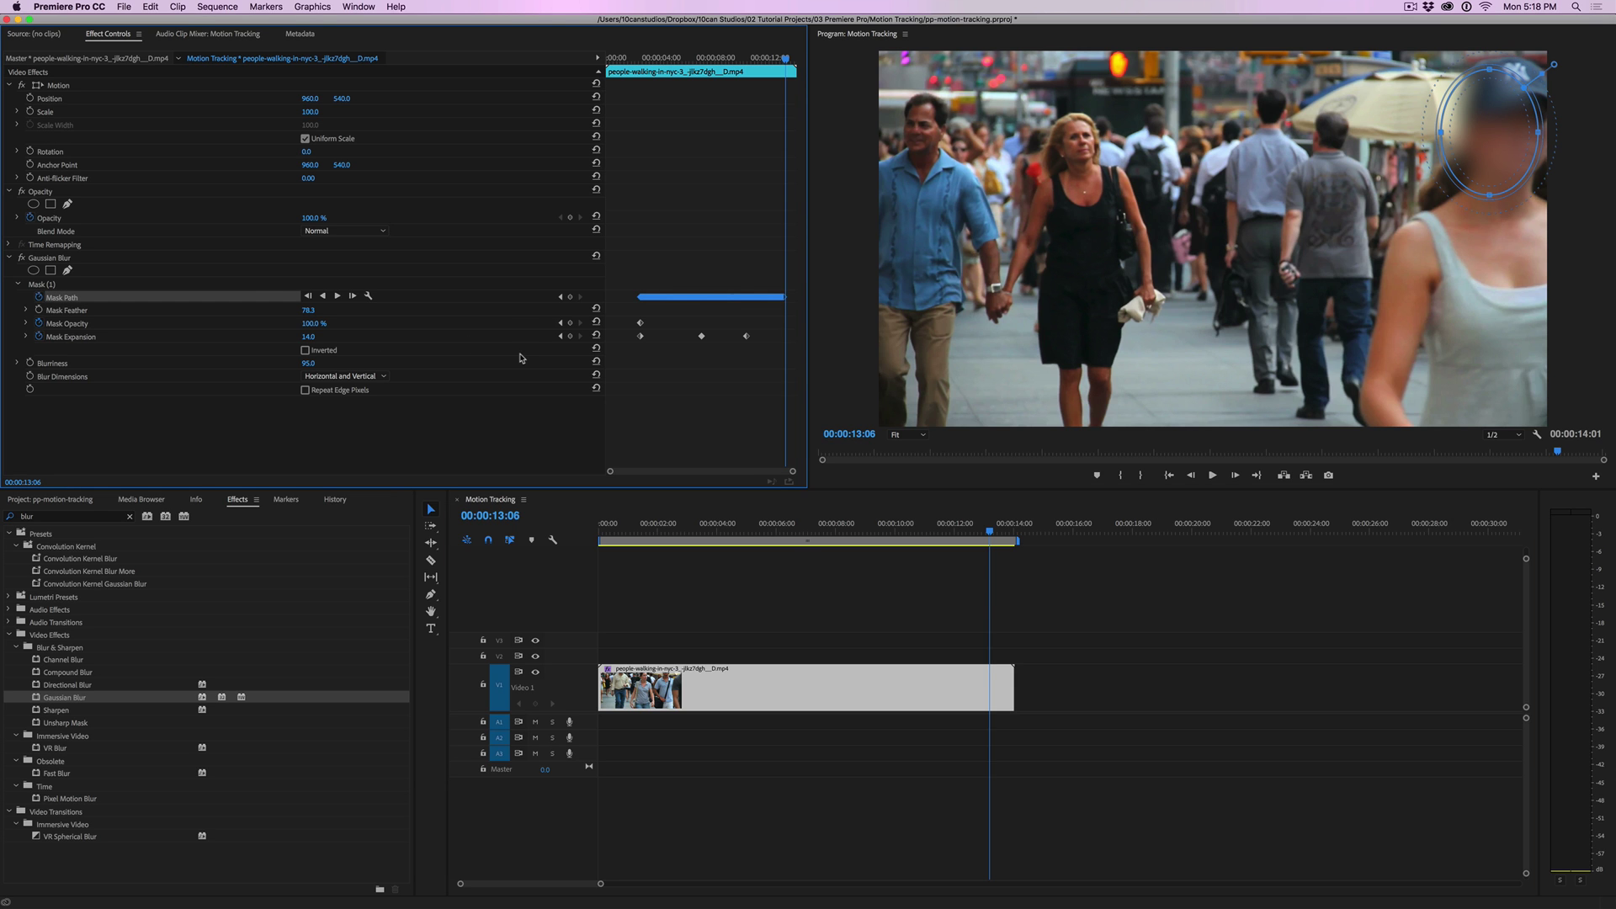
Go forward three frames to 00:00:13:09 for the next Mask Path adjustment
{"action": "left_click", "coordinate": [1008, 577]}
{"action": "key", "text": "Right"}
{"action": "key", "text": "Right"}
{"action": "key", "text": "Right"}
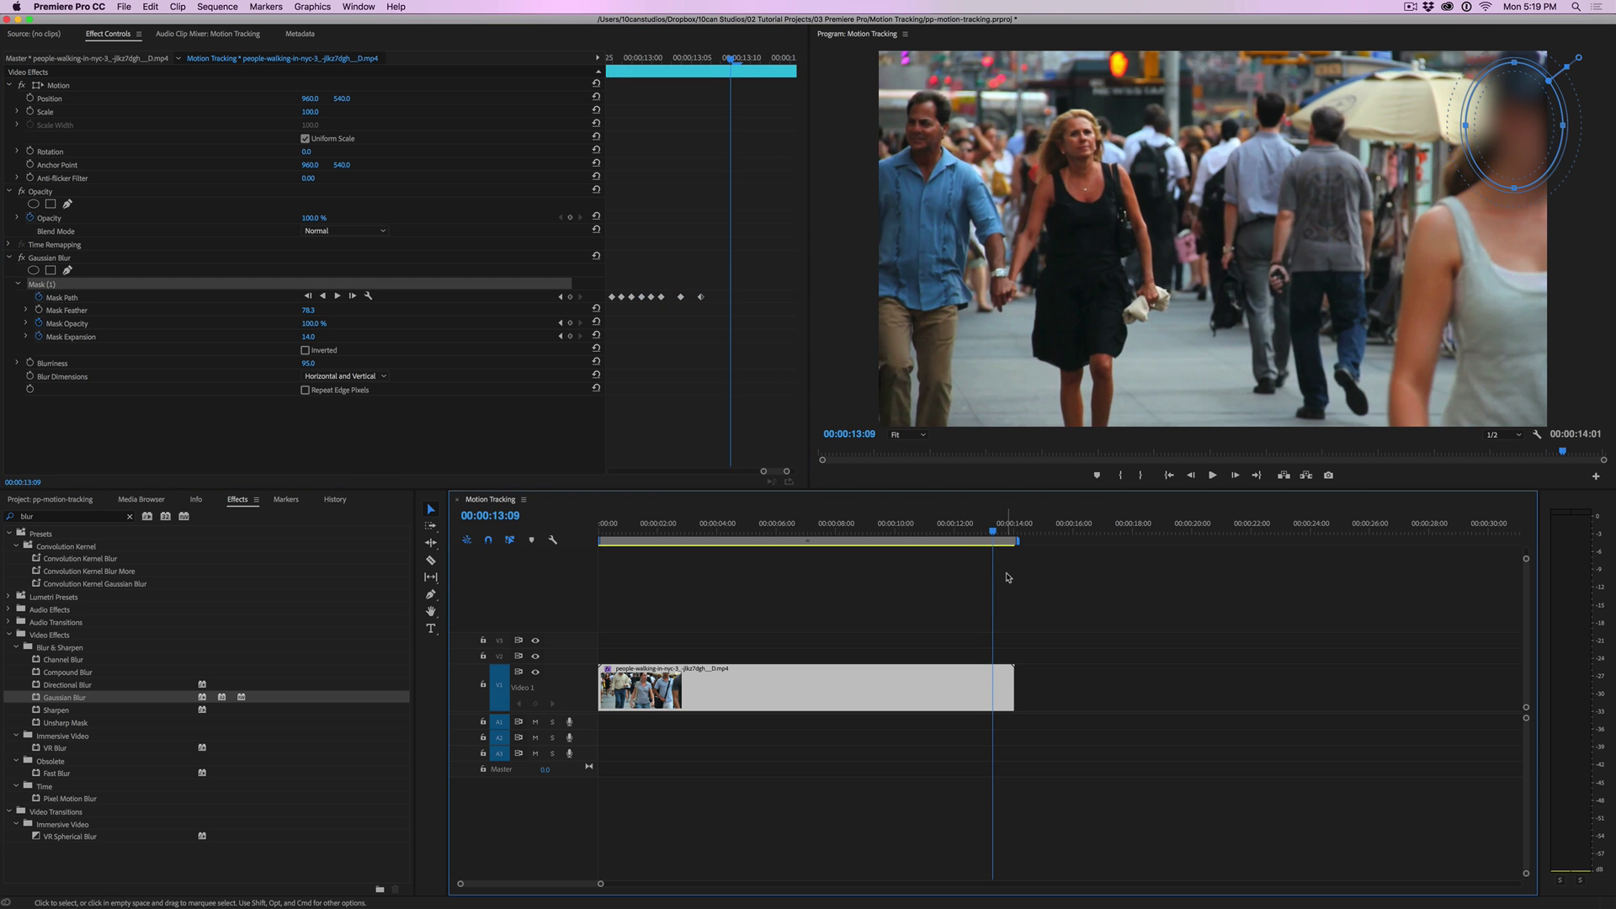